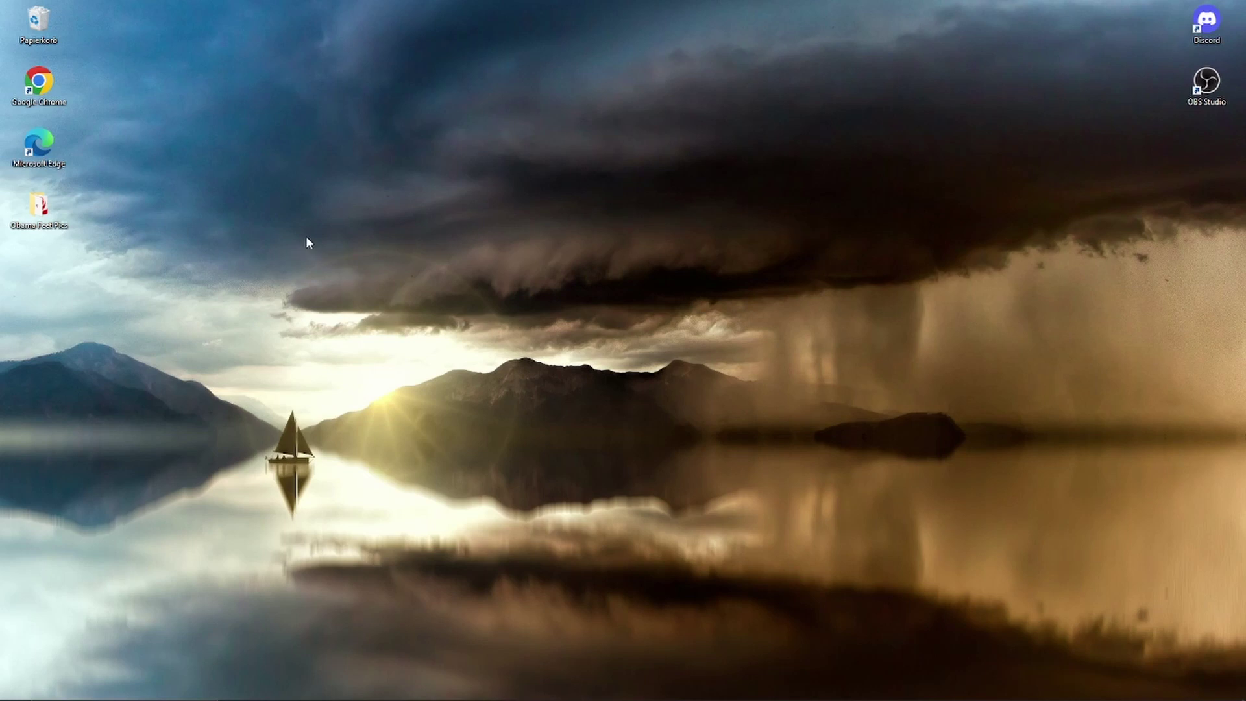
Search Windows for worldpainter.vmoptions and open its containing folder, C:\Program Files\WorldPainter
mouse_move(480, 699)
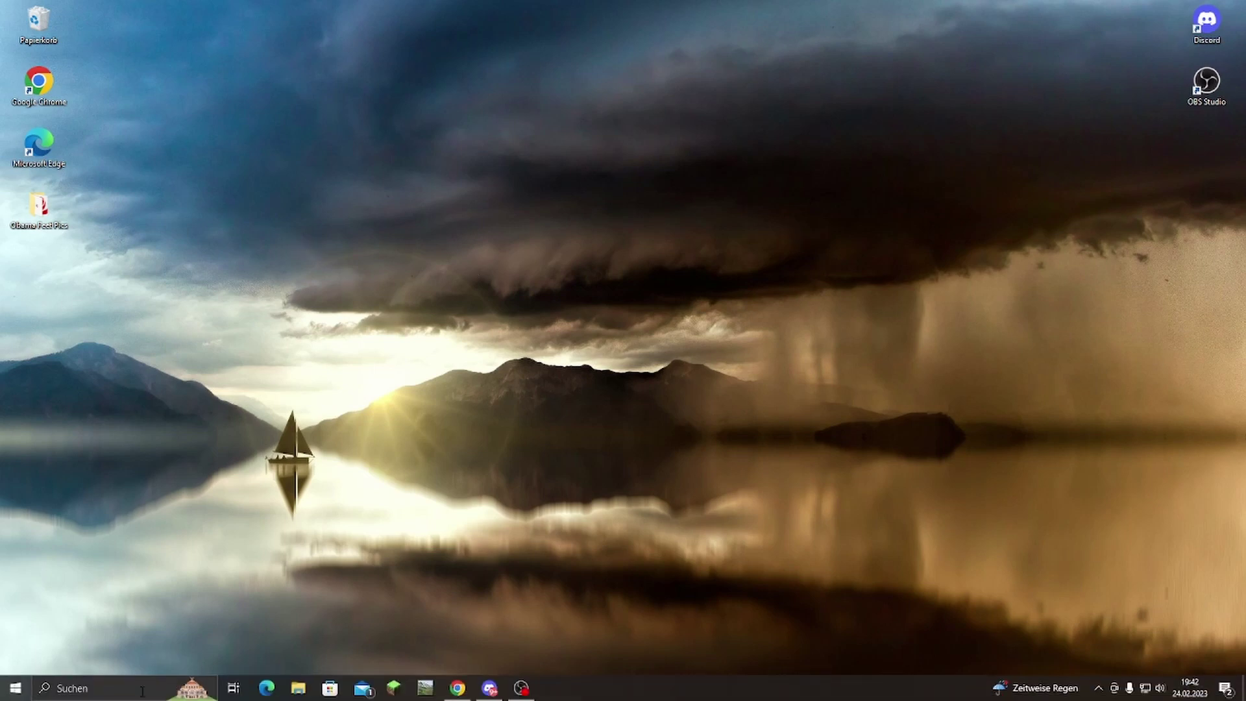
click(102, 689)
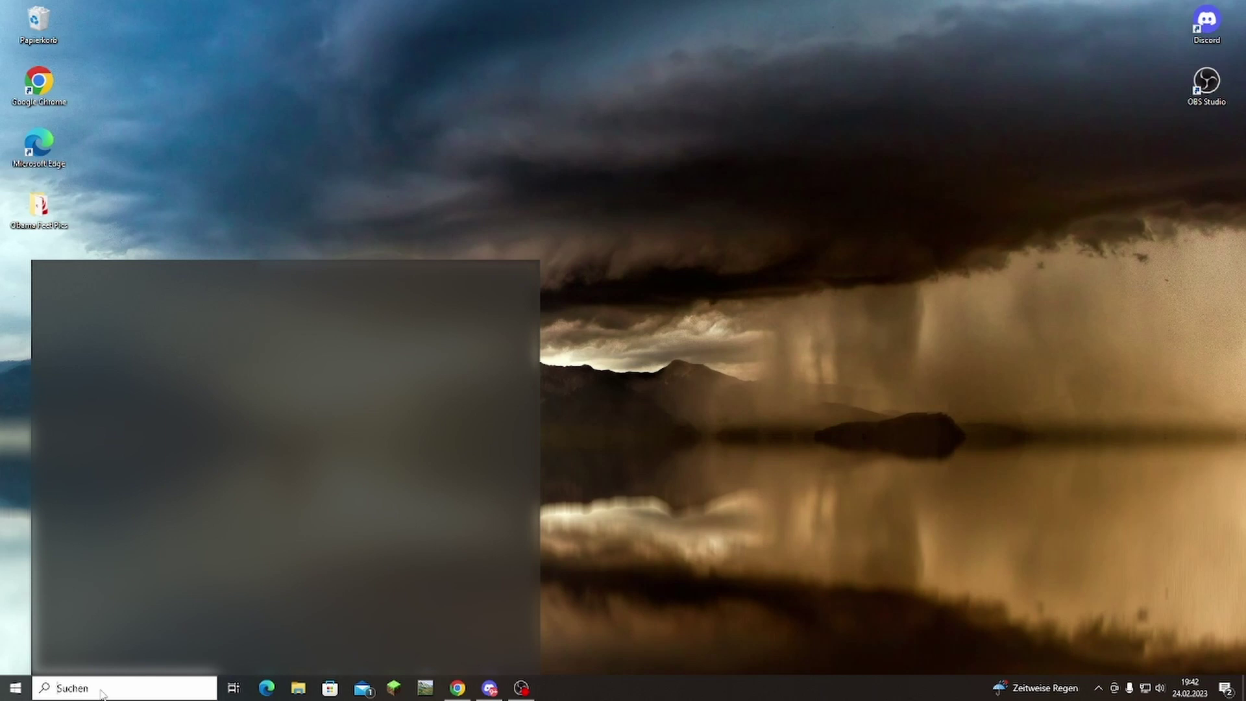
text(world)
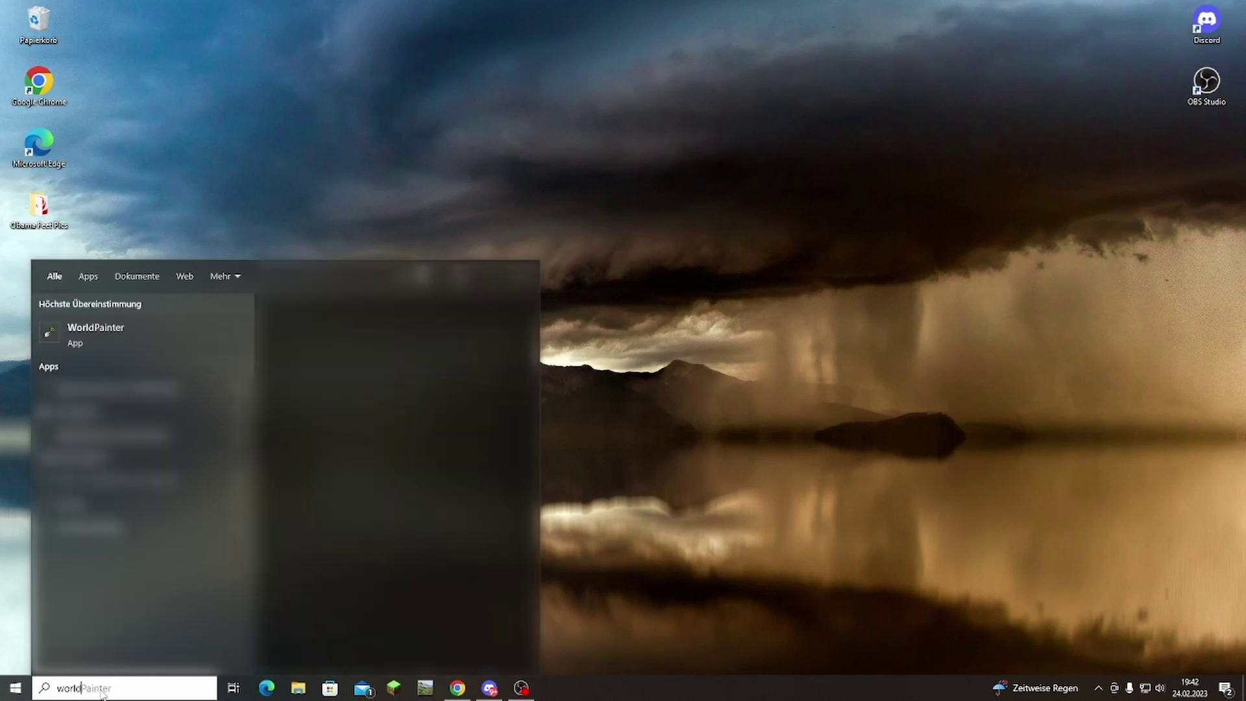
text(painter)
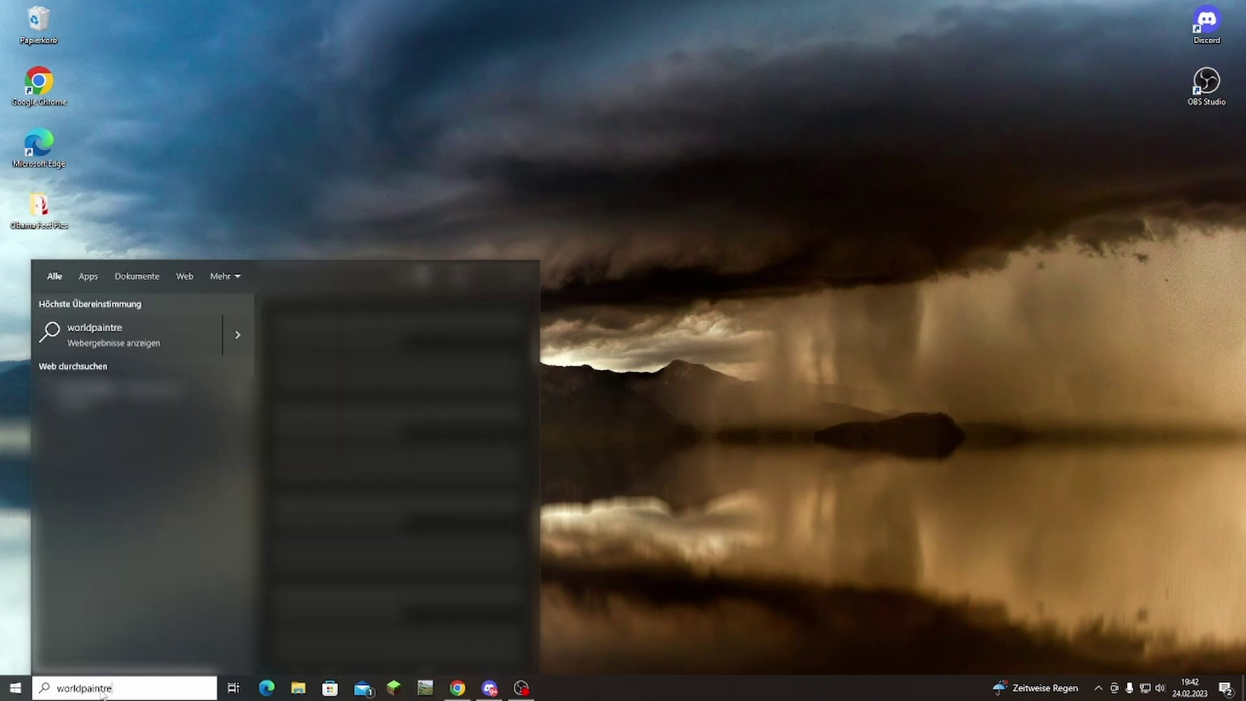
text(.v)
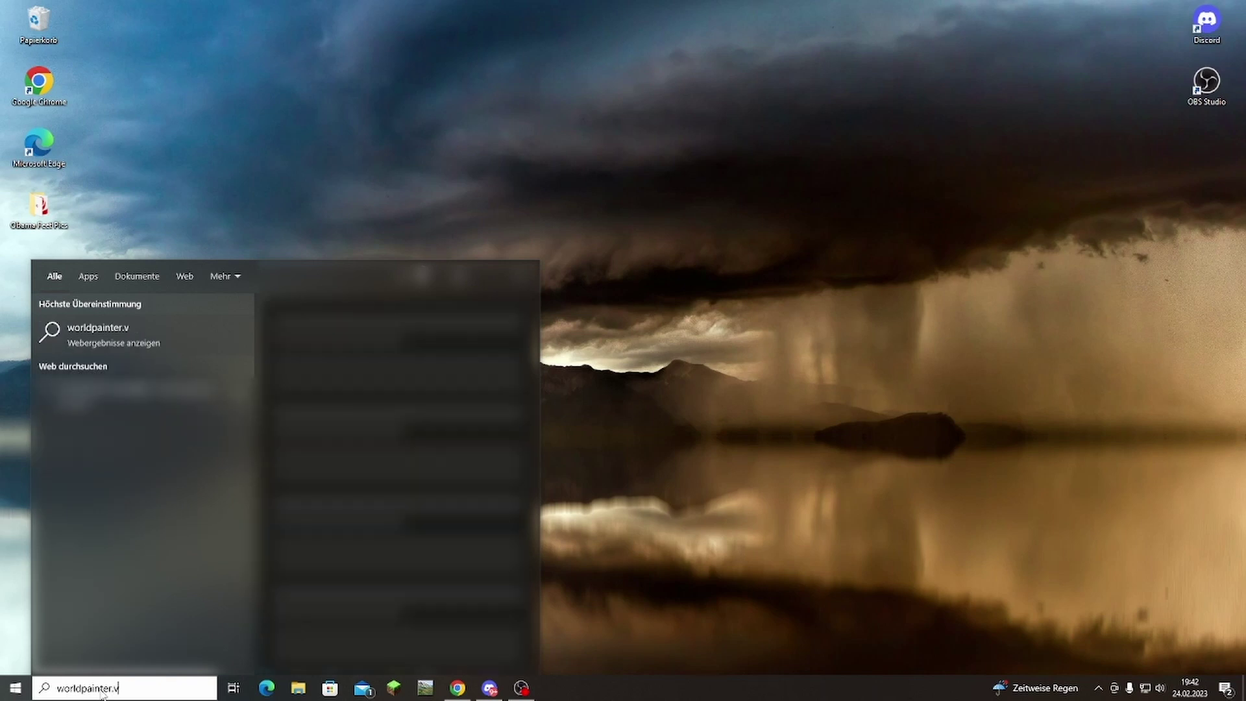
text(moptions)
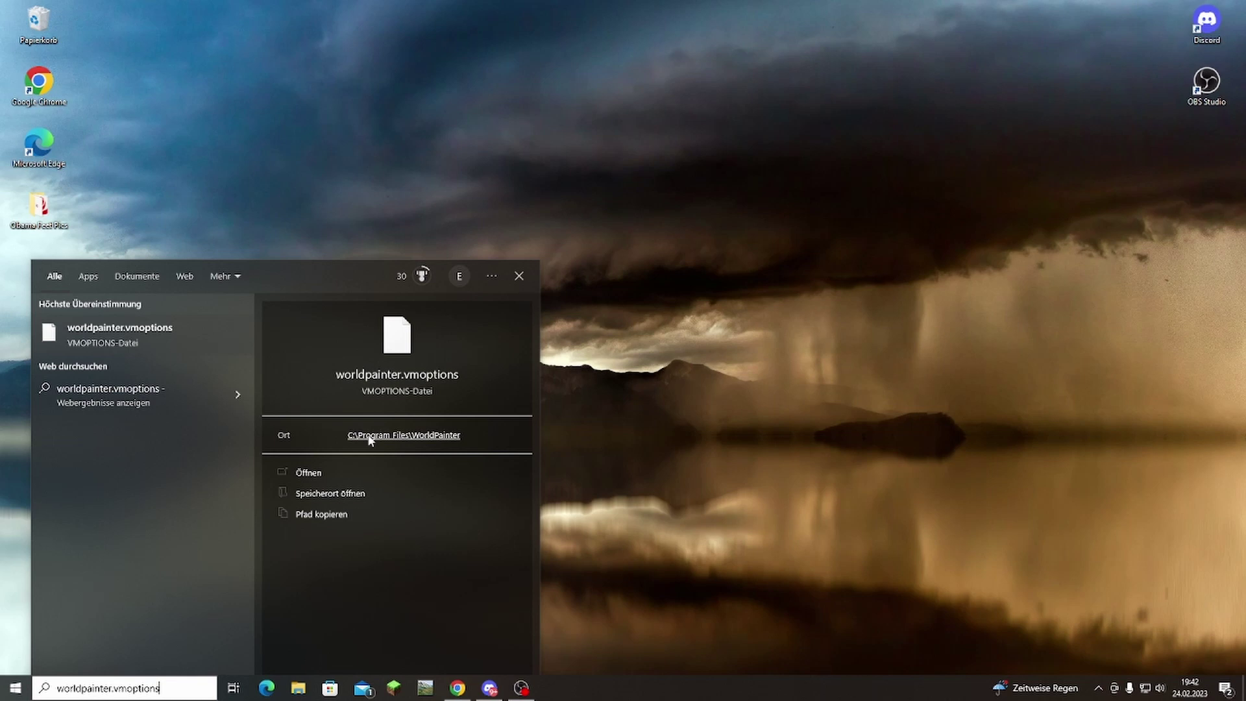
click(430, 435)
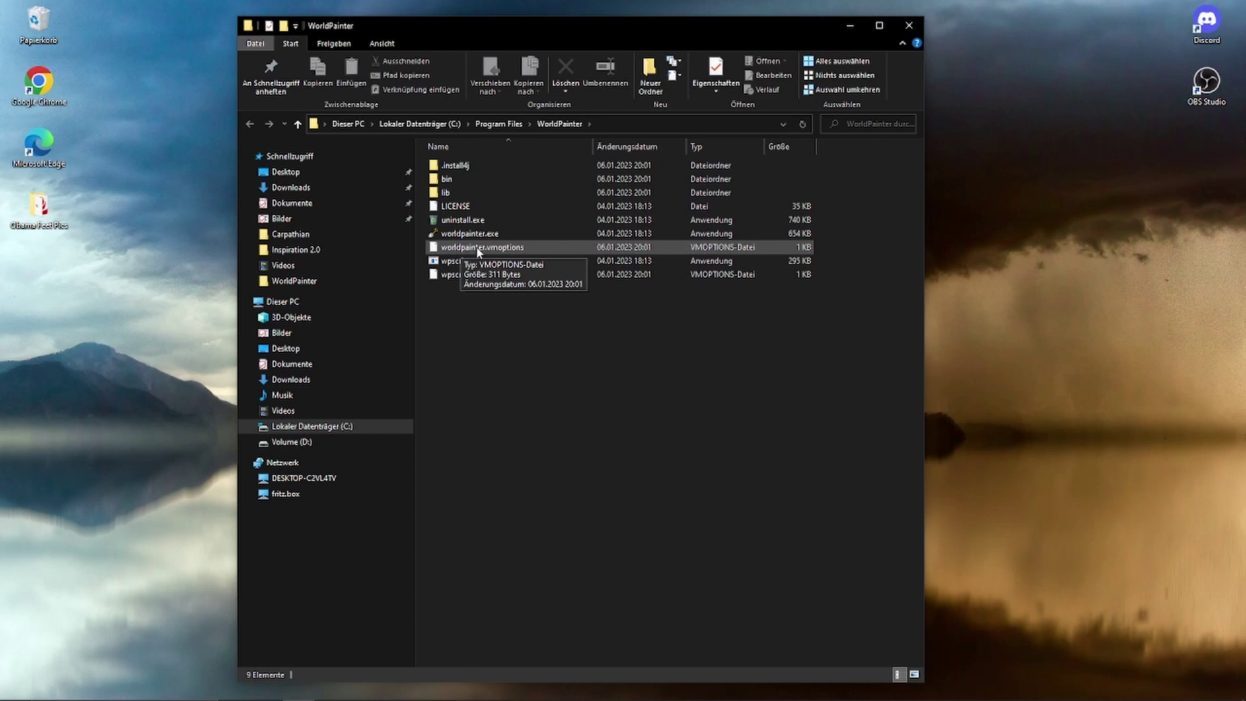
Open worldpainter.vmoptions in Notepad++ and place the editor window over the file browser
click(509, 250)
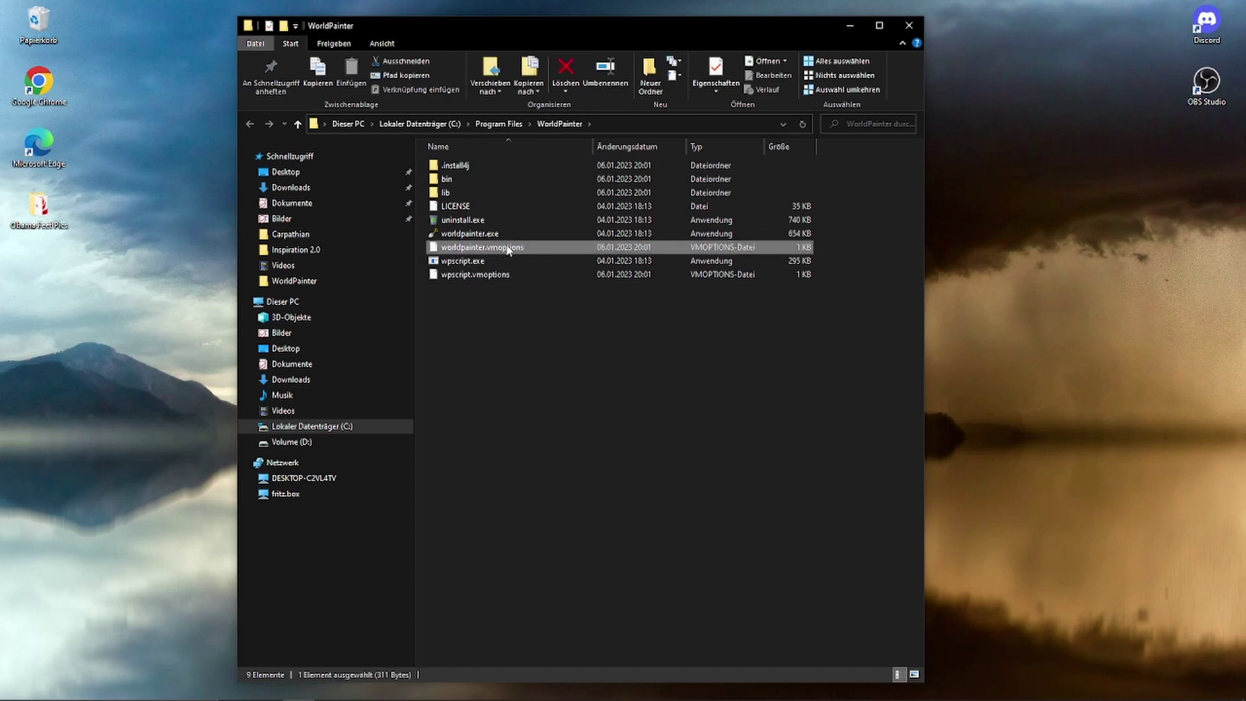
right_click(509, 249)
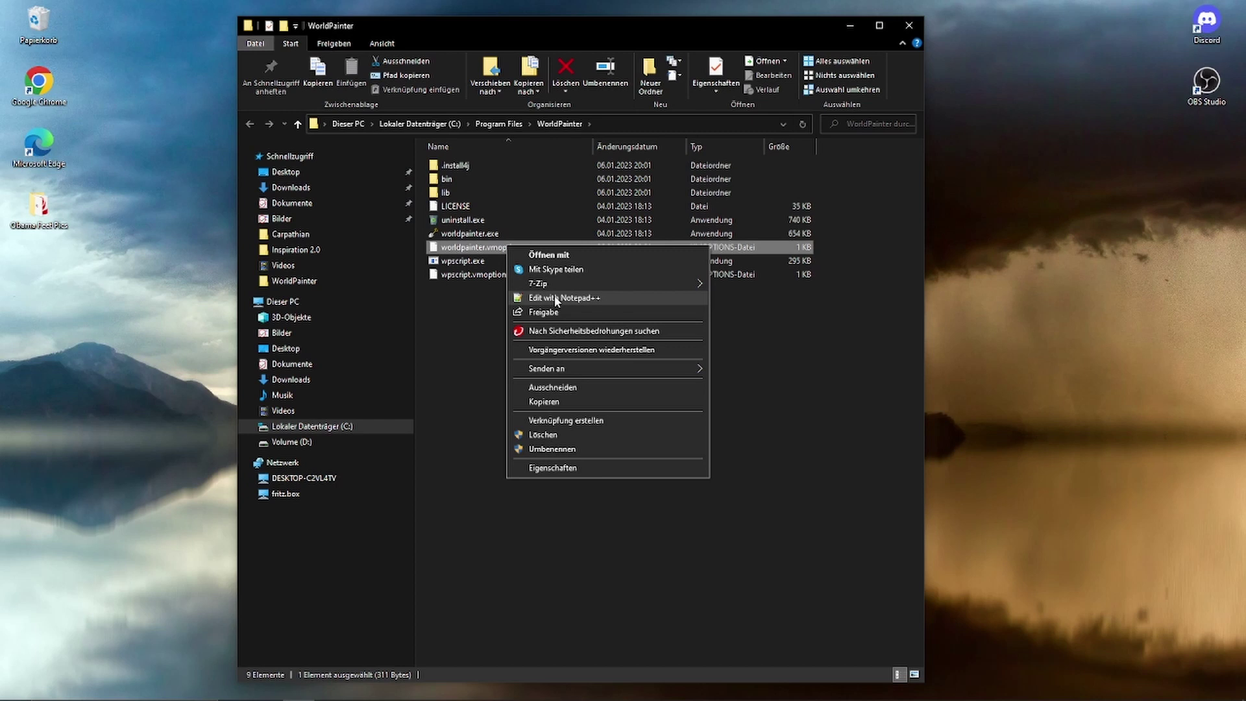
click(557, 298)
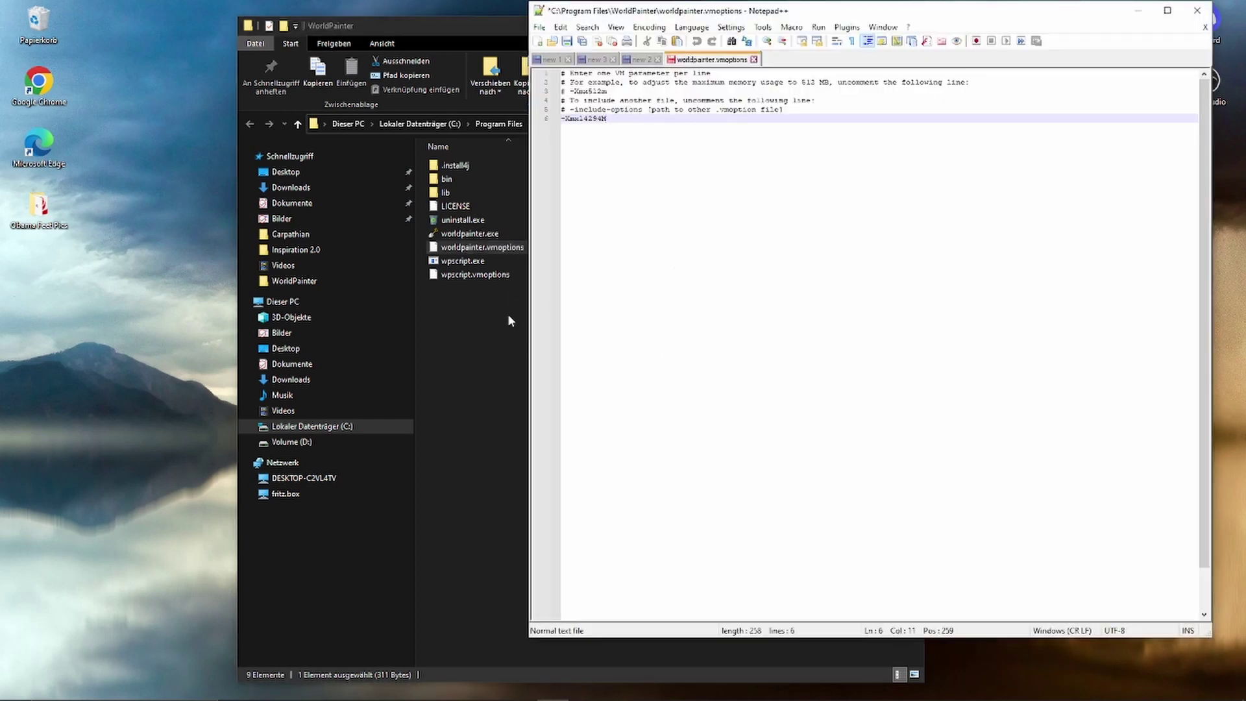
drag(1083, 17, 794, 38)
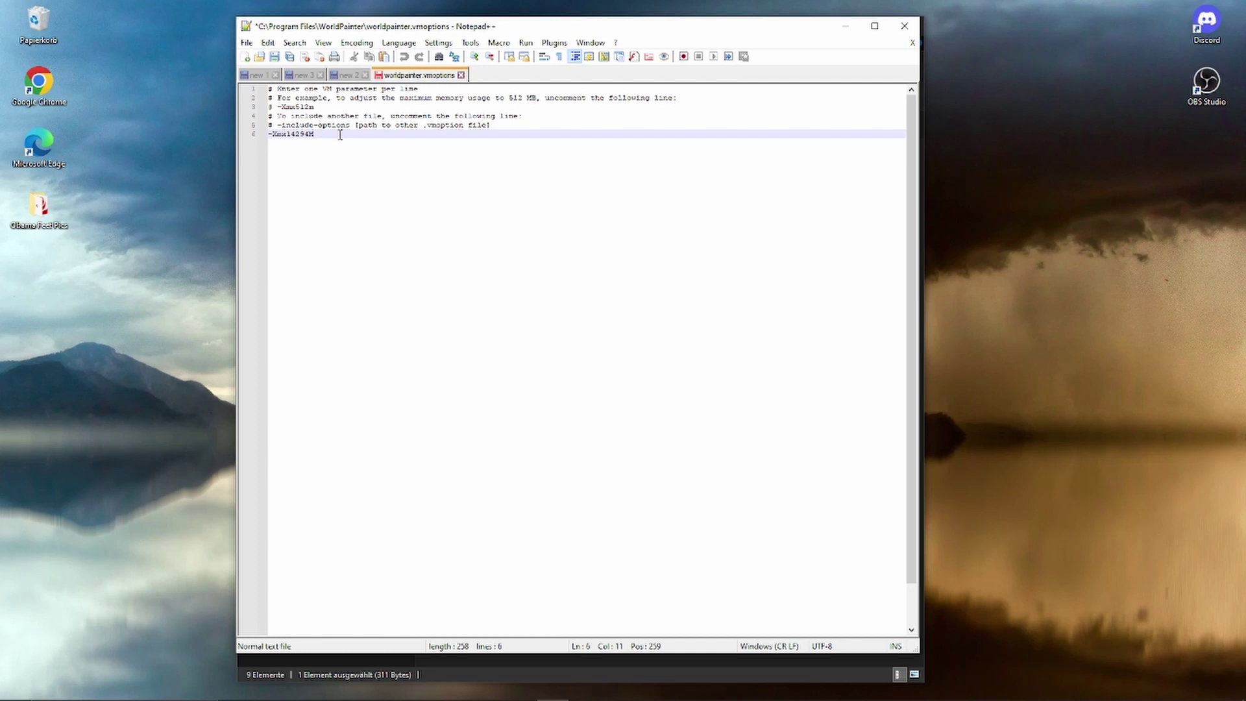
Add a new last line -Dorg.pepsoft.worldpainter.smoothGroundCover=true to worldpainter.vmoptions, save the file and close the editor
key(Return)
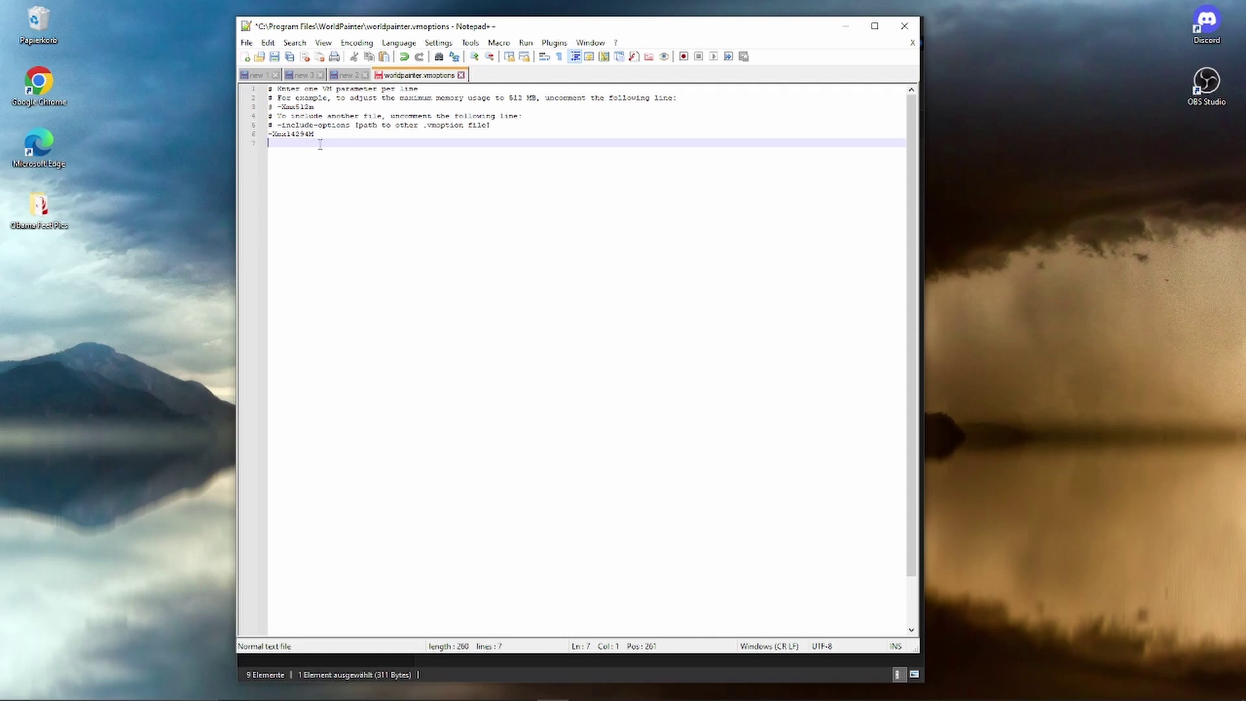
text(-Dorg.pepsoft.worldpainter.smoothGroundCover=true)
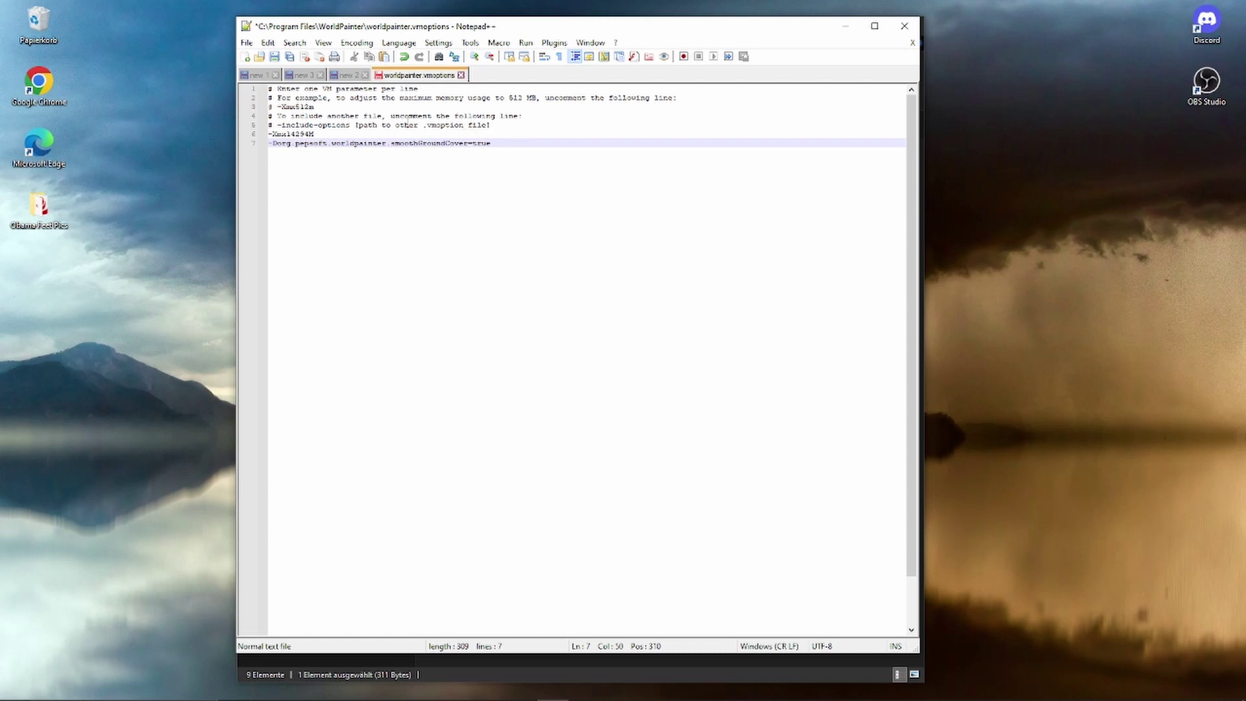
click(247, 43)
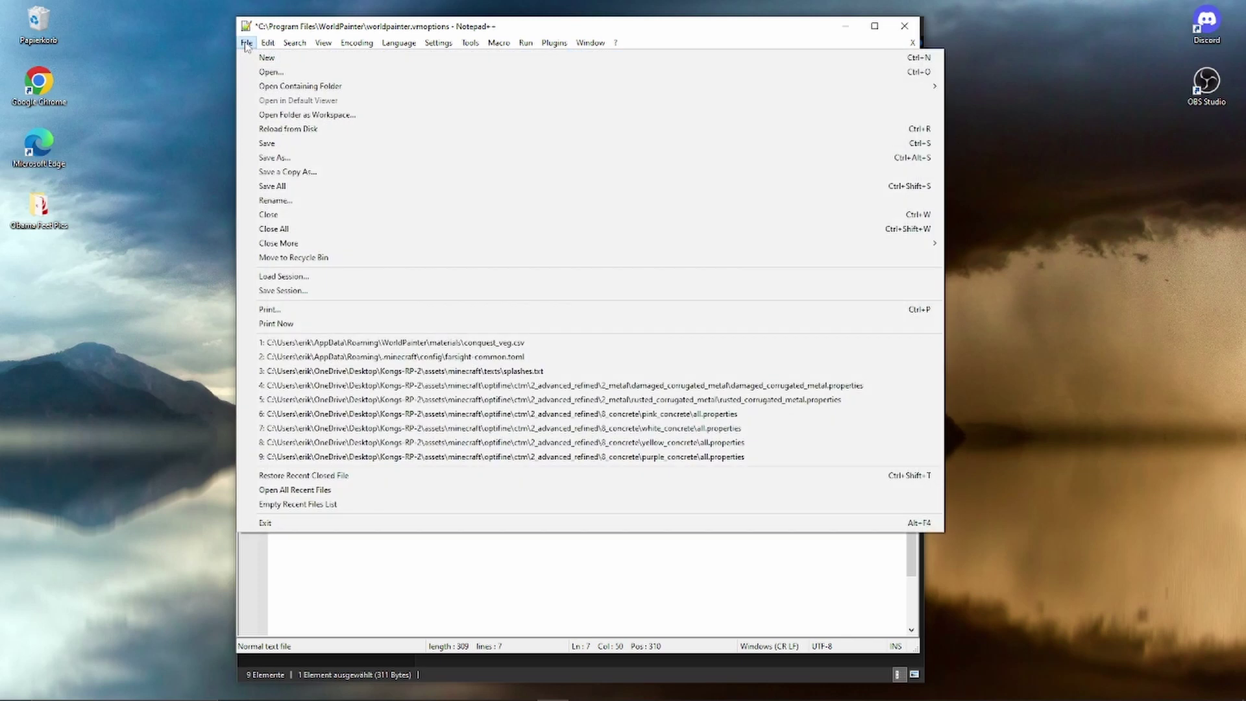
click(290, 144)
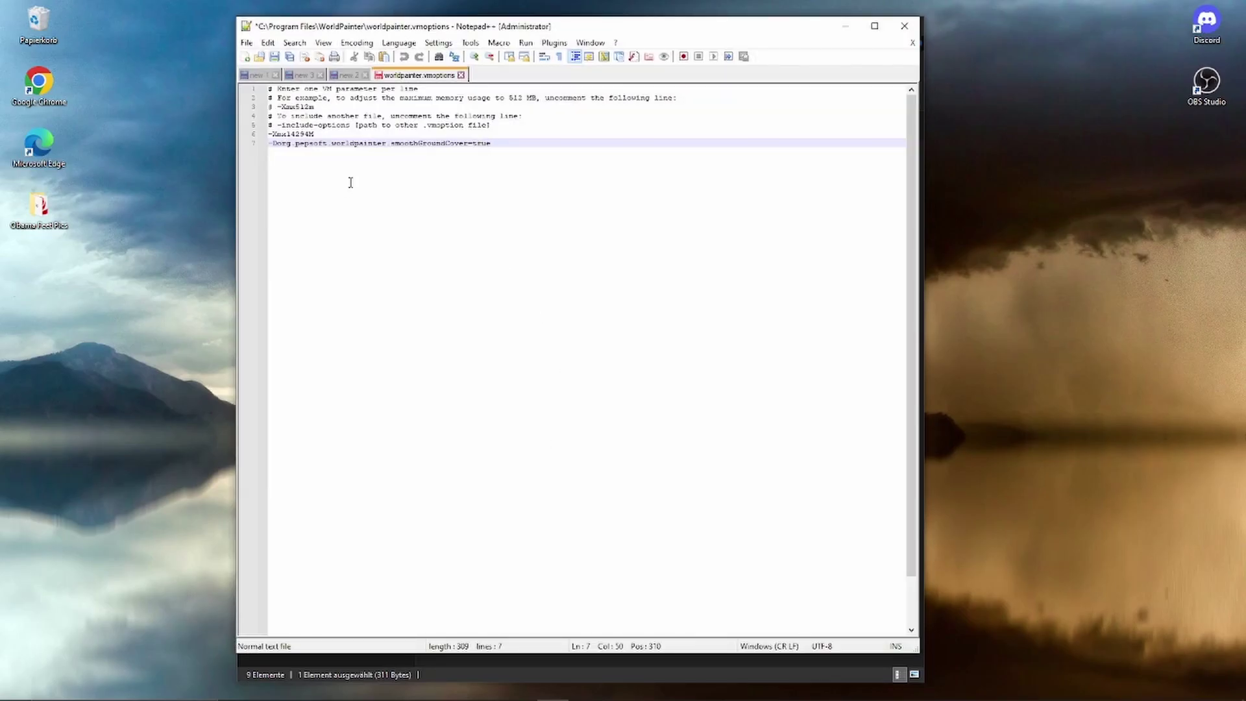
click(905, 27)
Reopen worldpainter.vmoptions in Notepad++, check the smoothGroundCover line and close the editor
right_click(484, 244)
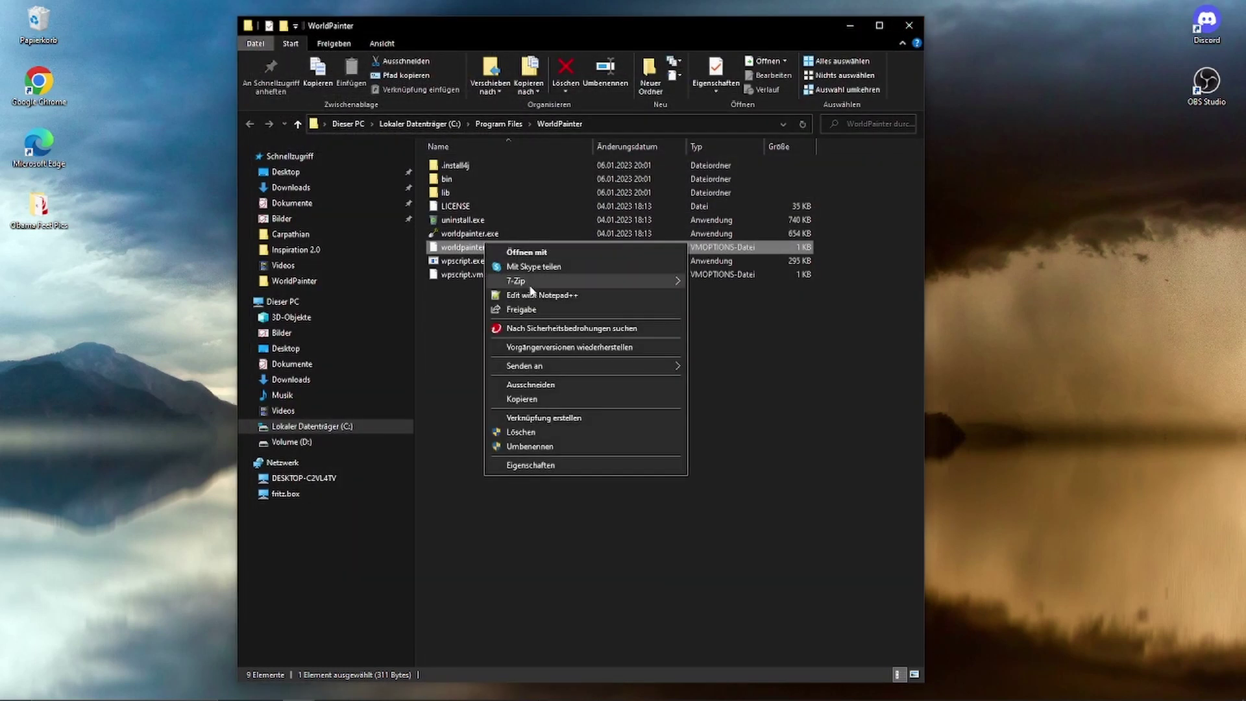
click(531, 294)
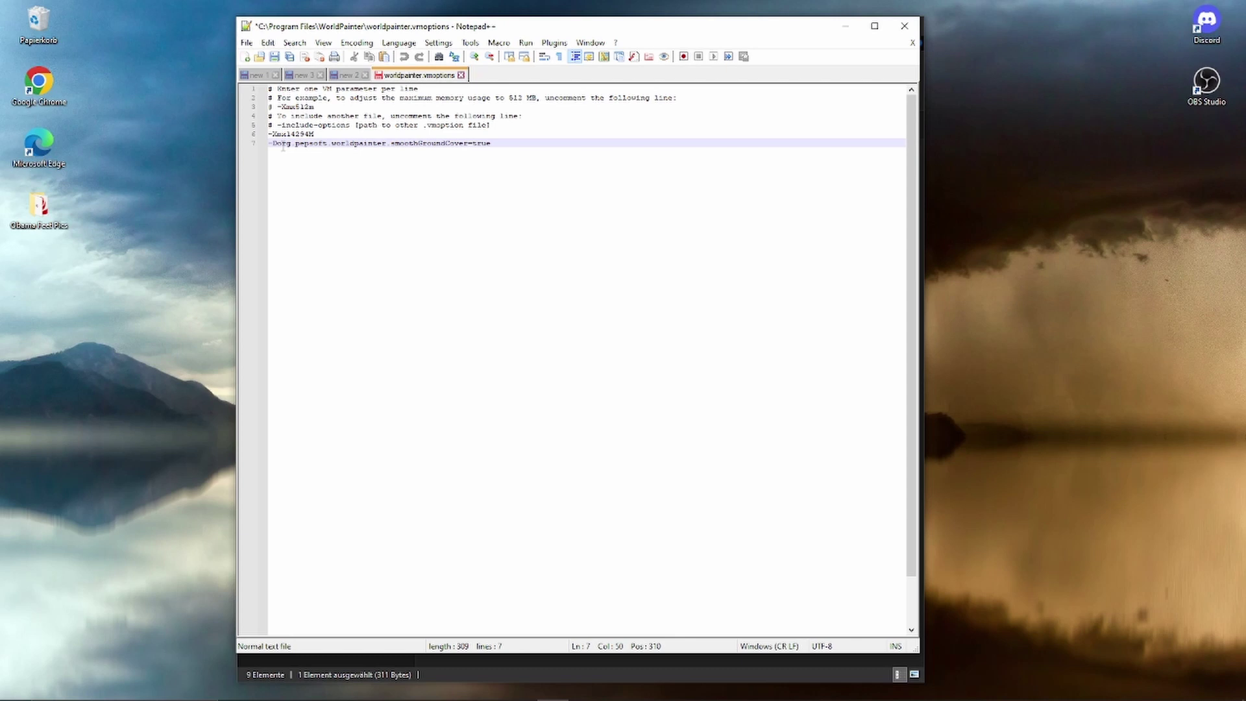
drag(492, 143, 286, 145)
click(393, 195)
click(906, 27)
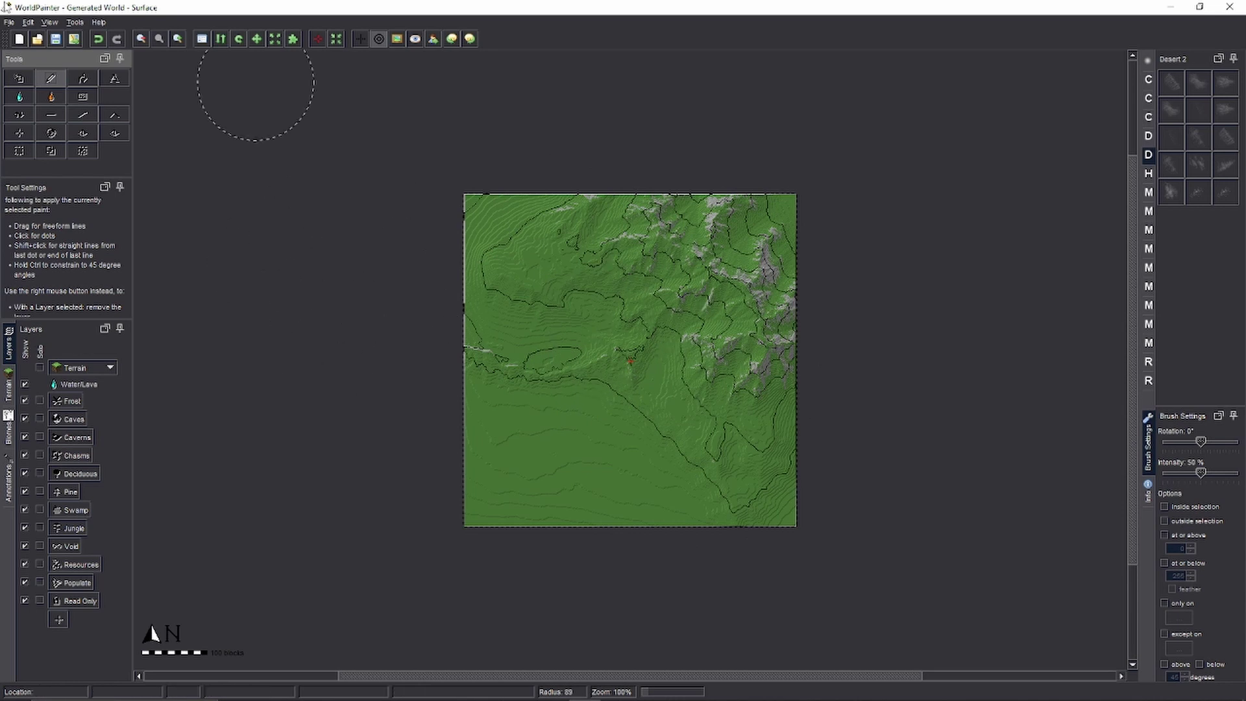
Inspect the generated terrain in WorldPainter's 3D view and close the view
click(49, 22)
click(90, 186)
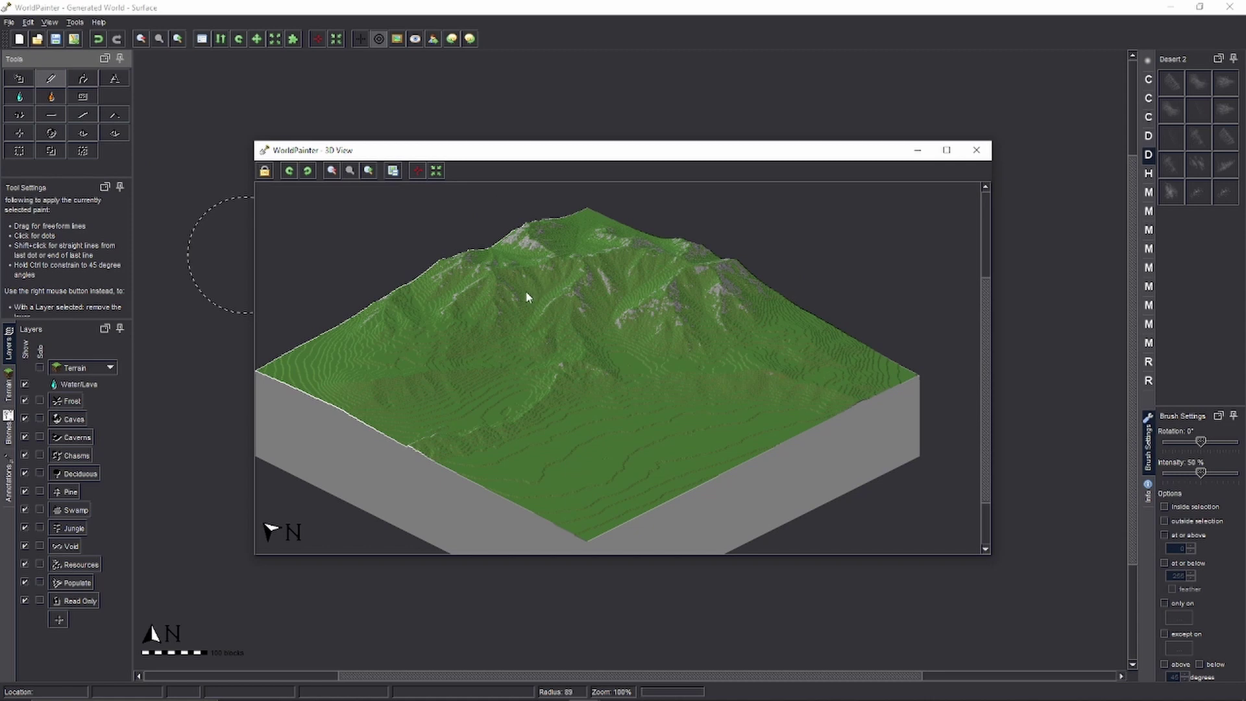
click(976, 150)
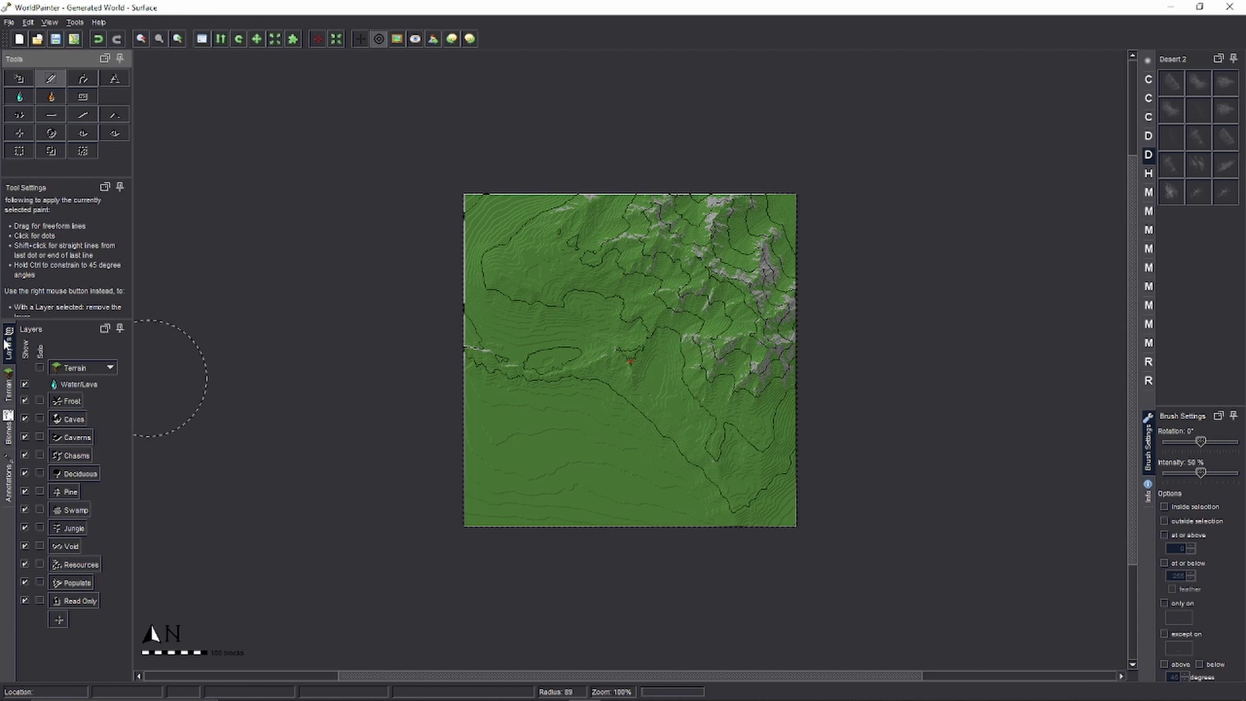
Add a custom ground cover layer and open a custom material definition for it, comparing the simple and complex modes
click(58, 620)
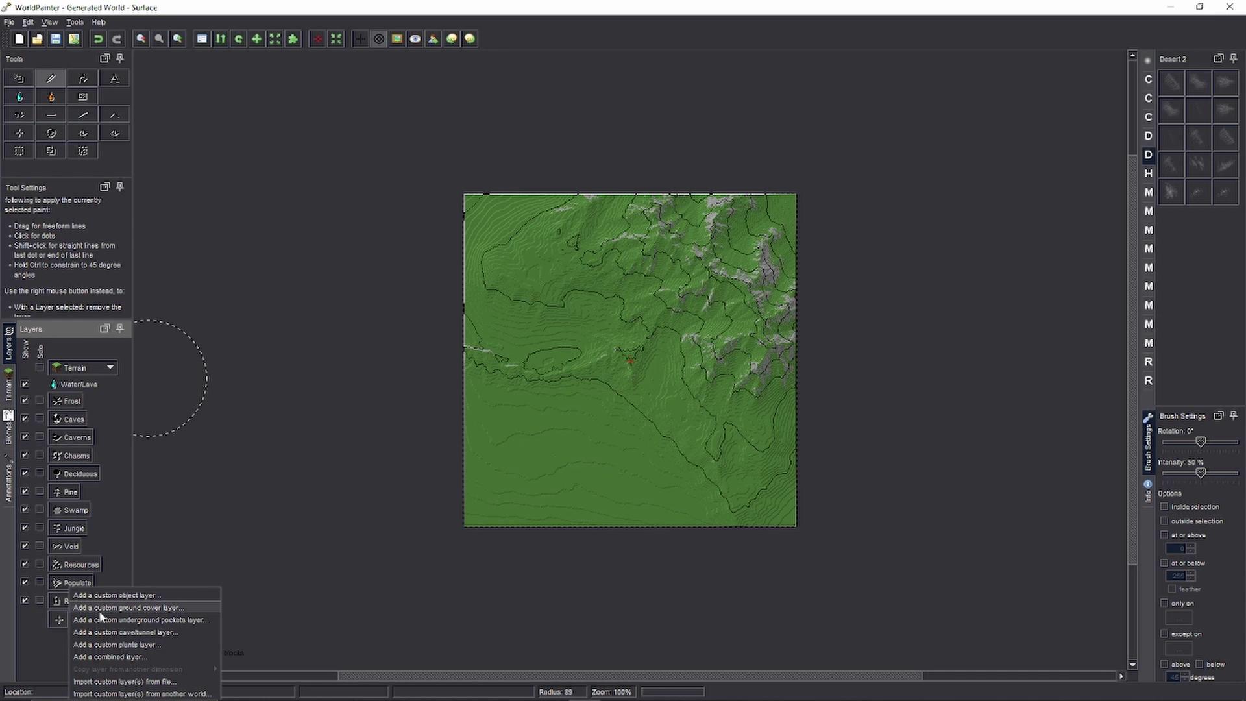
click(119, 609)
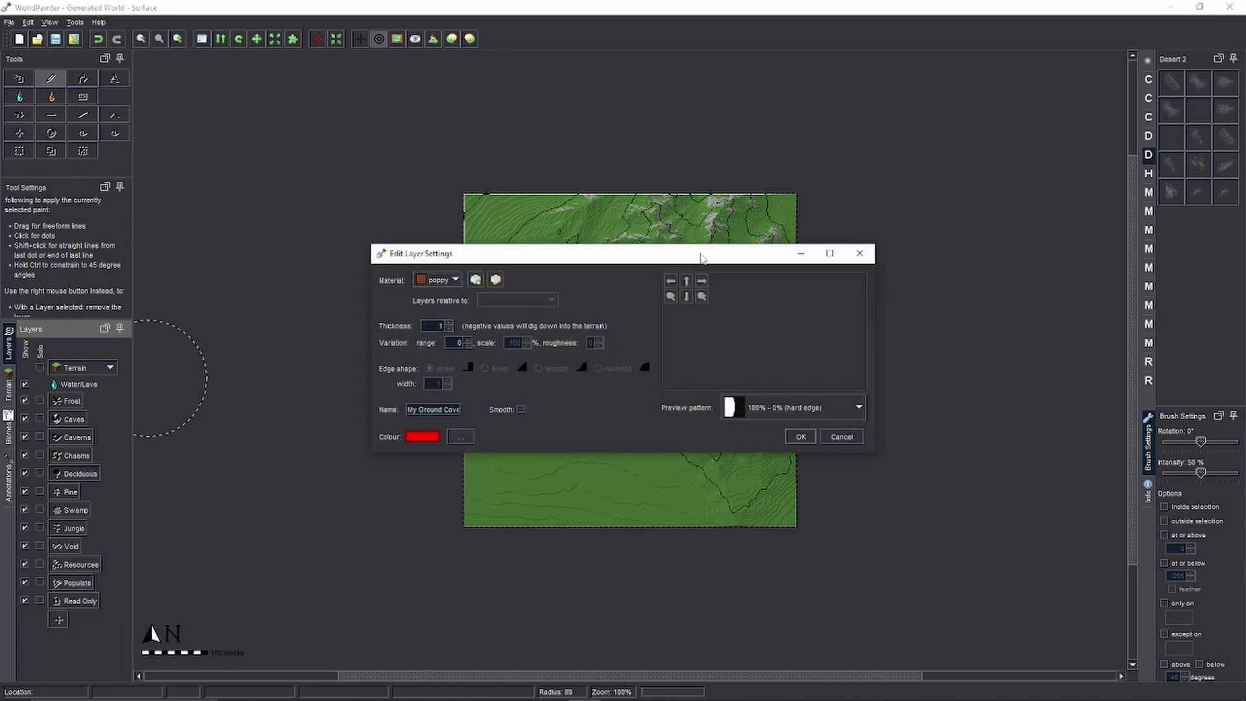
drag(621, 258, 616, 185)
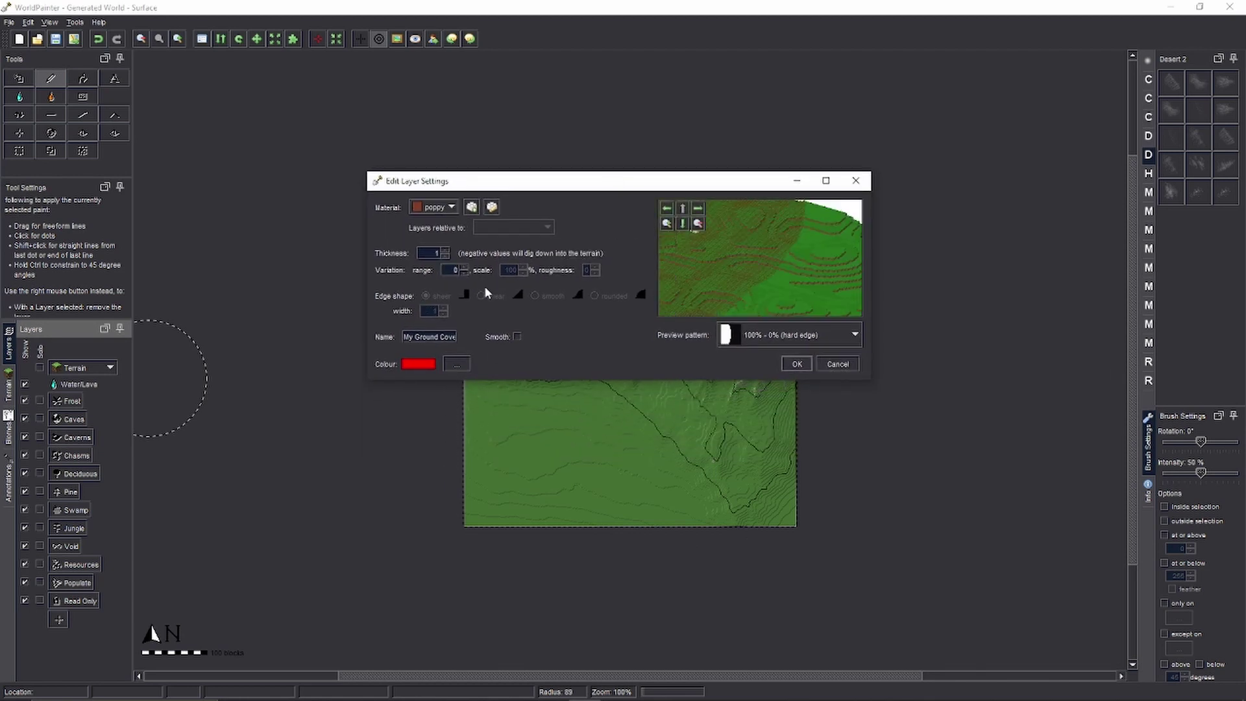
click(471, 207)
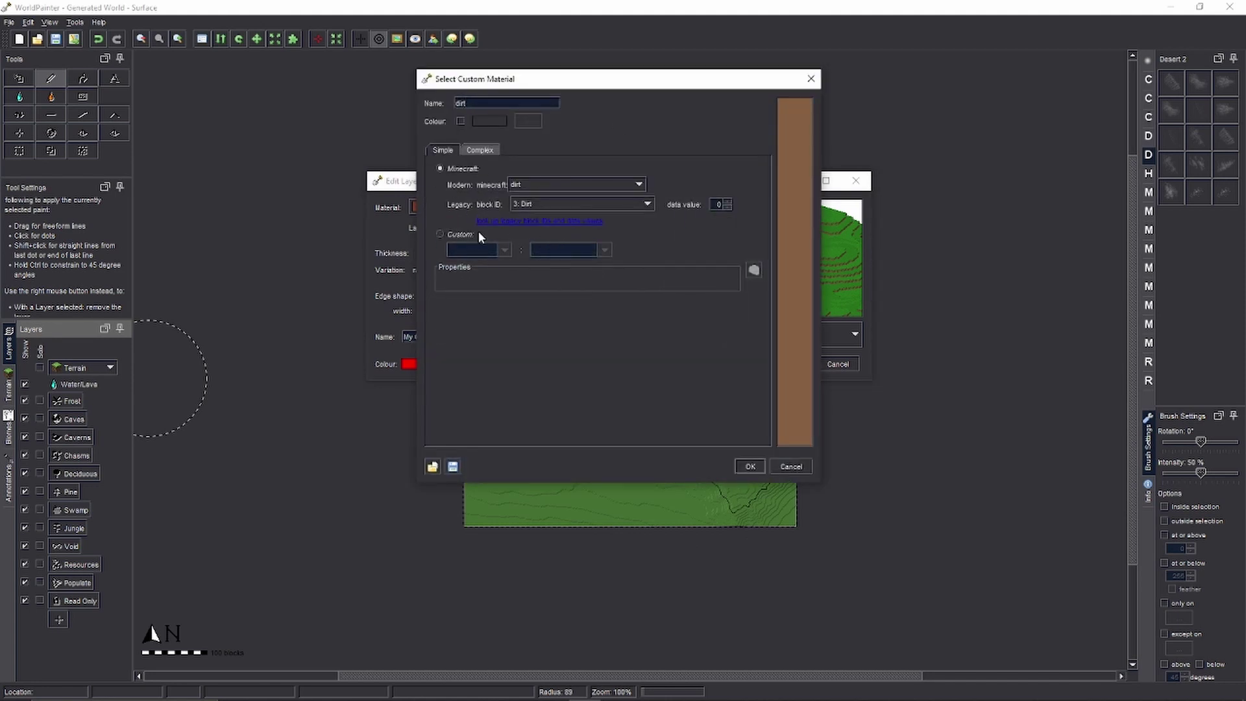
click(481, 151)
click(454, 151)
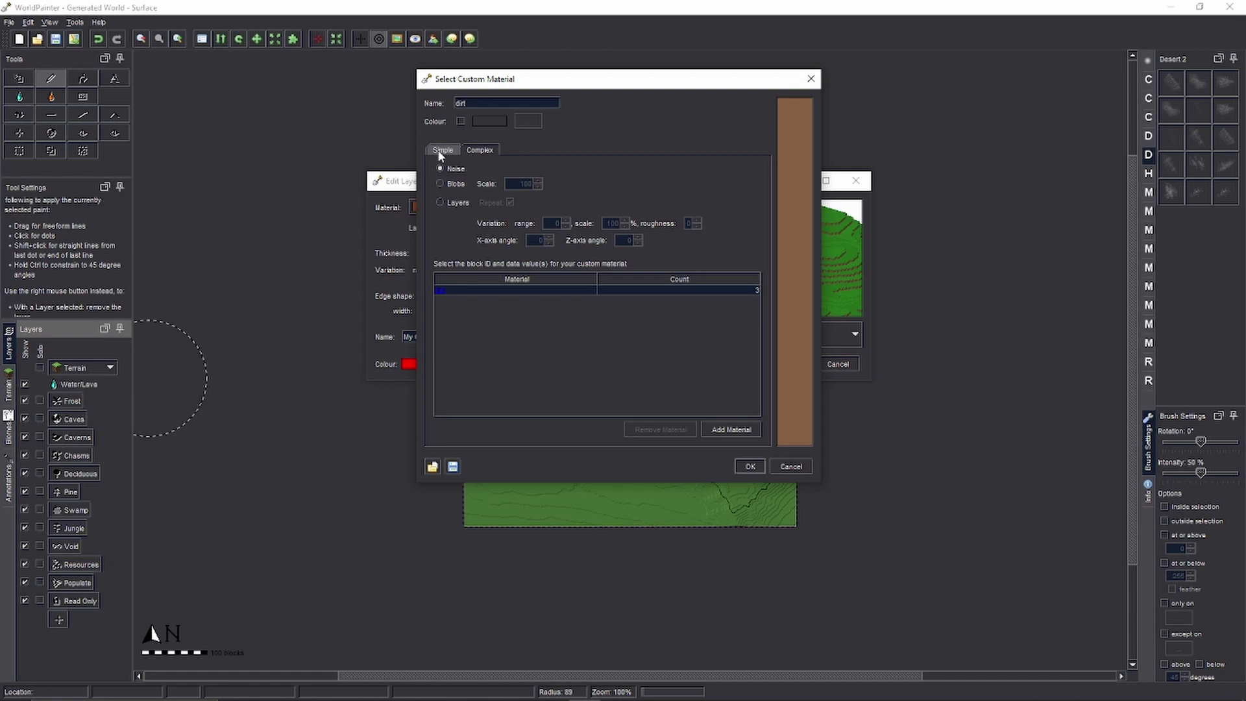
click(474, 151)
click(444, 152)
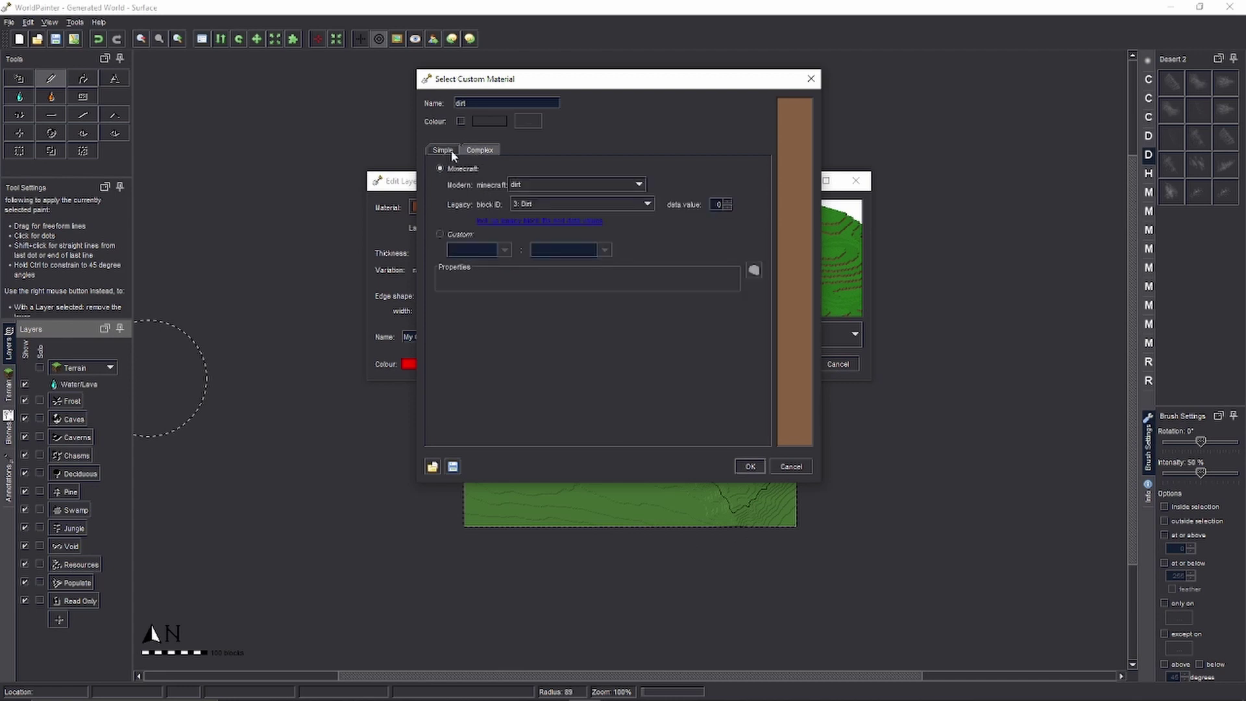
Define the material as a custom block with namespace conquest and name grass_block_layer
click(446, 233)
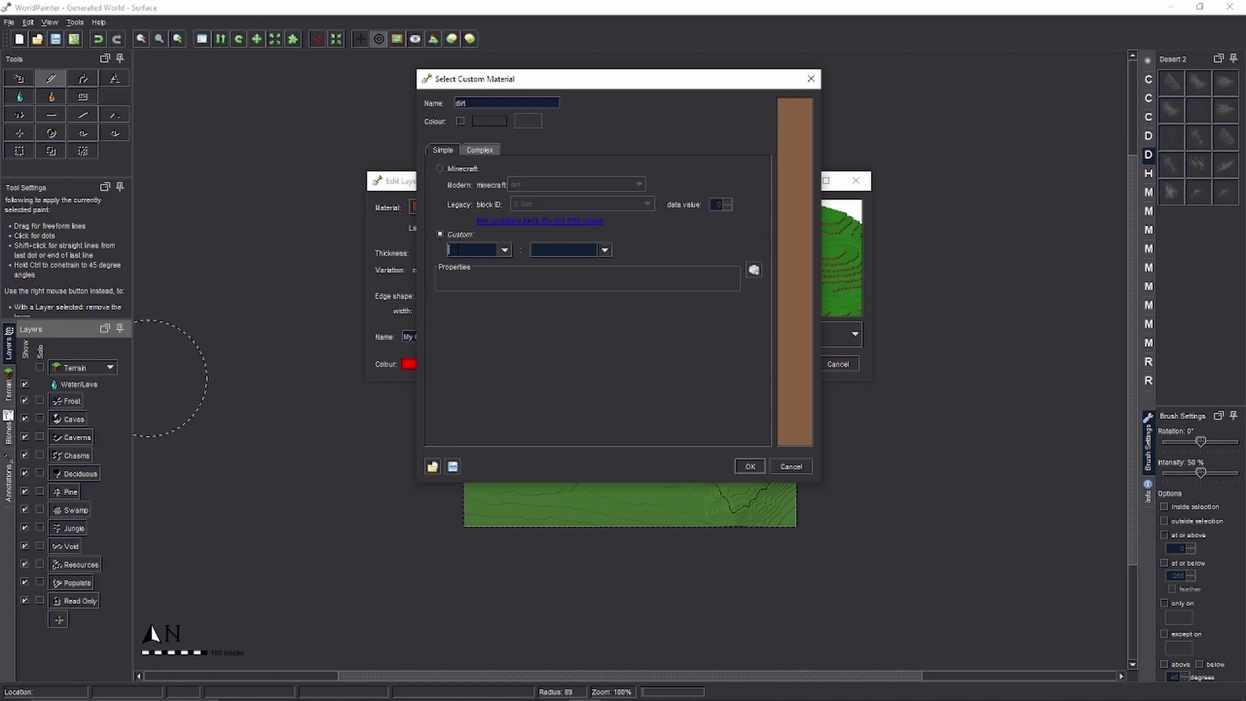
text(conquest)
click(555, 245)
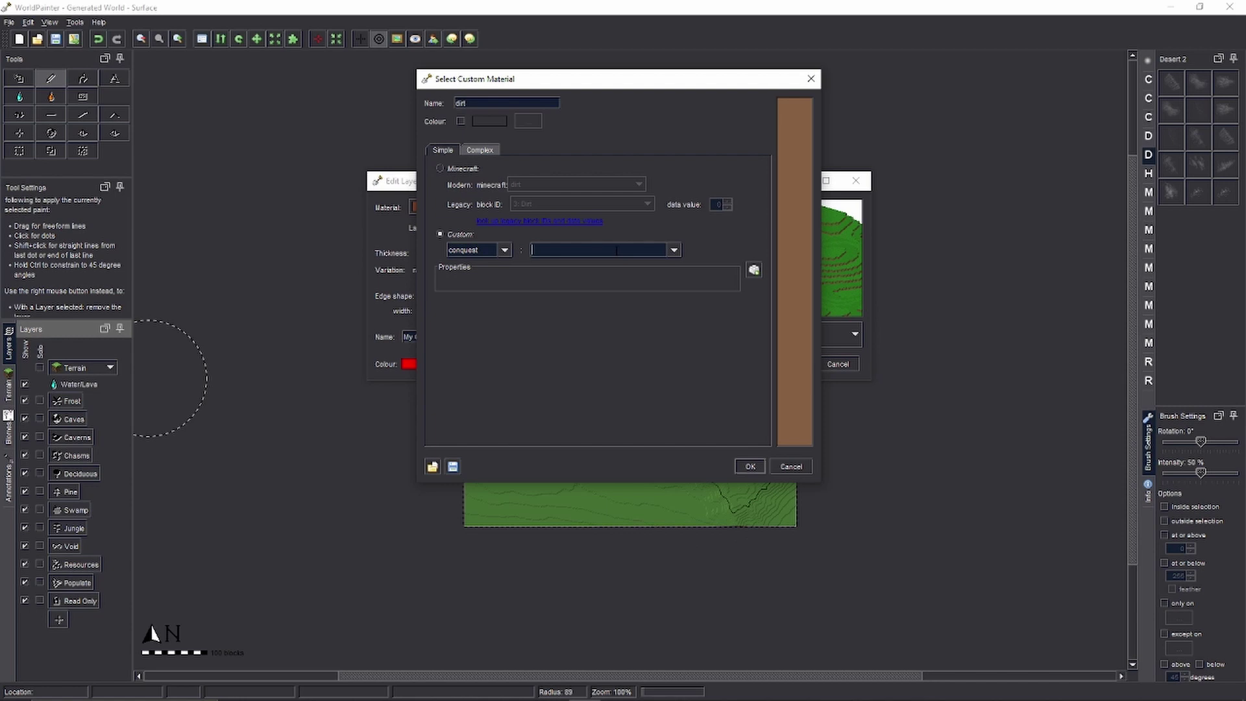
text(grass_block_layer)
double_click(551, 251)
Add a property named layers with value 8 to the custom block and accept the material
click(754, 272)
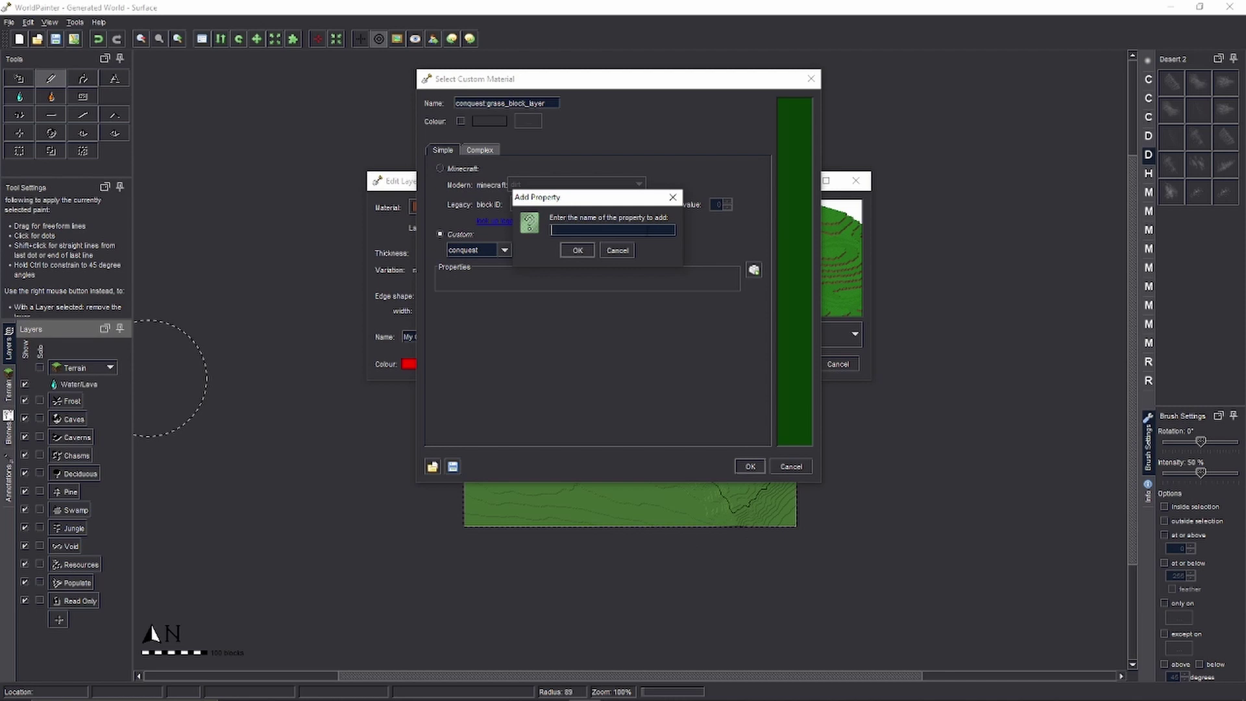
text(layers)
key(ctrl+a)
click(577, 251)
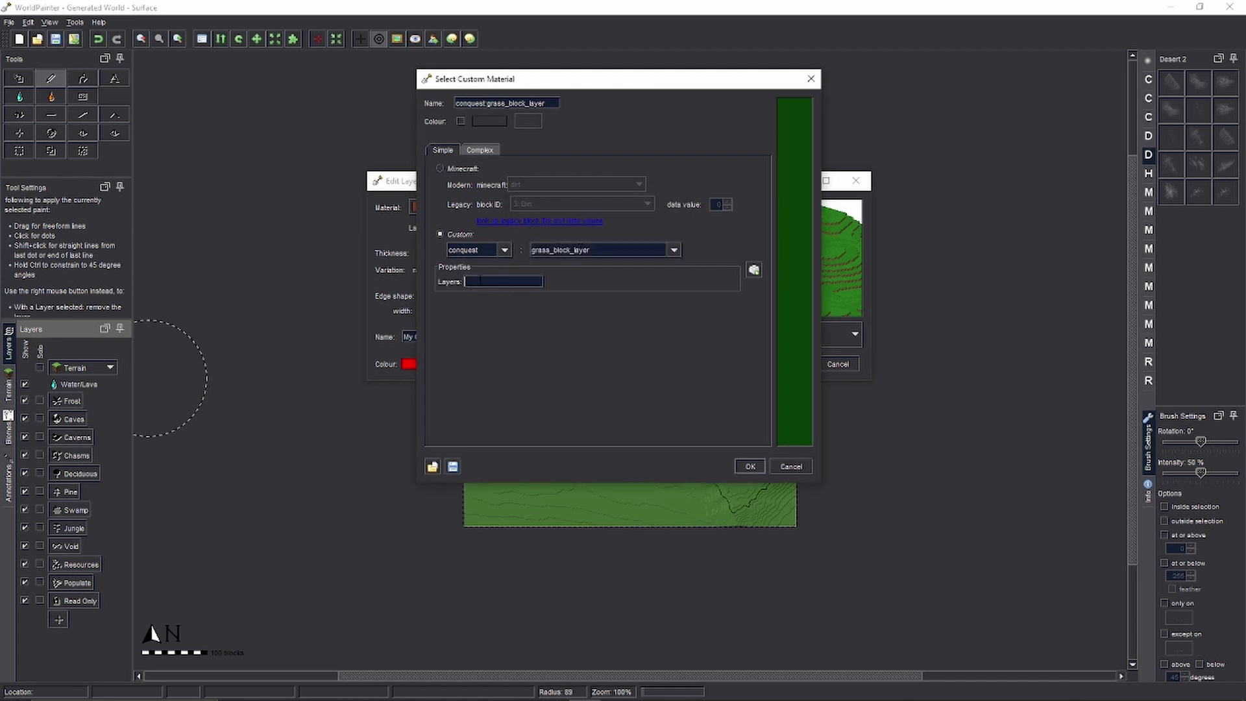
text(8)
click(750, 466)
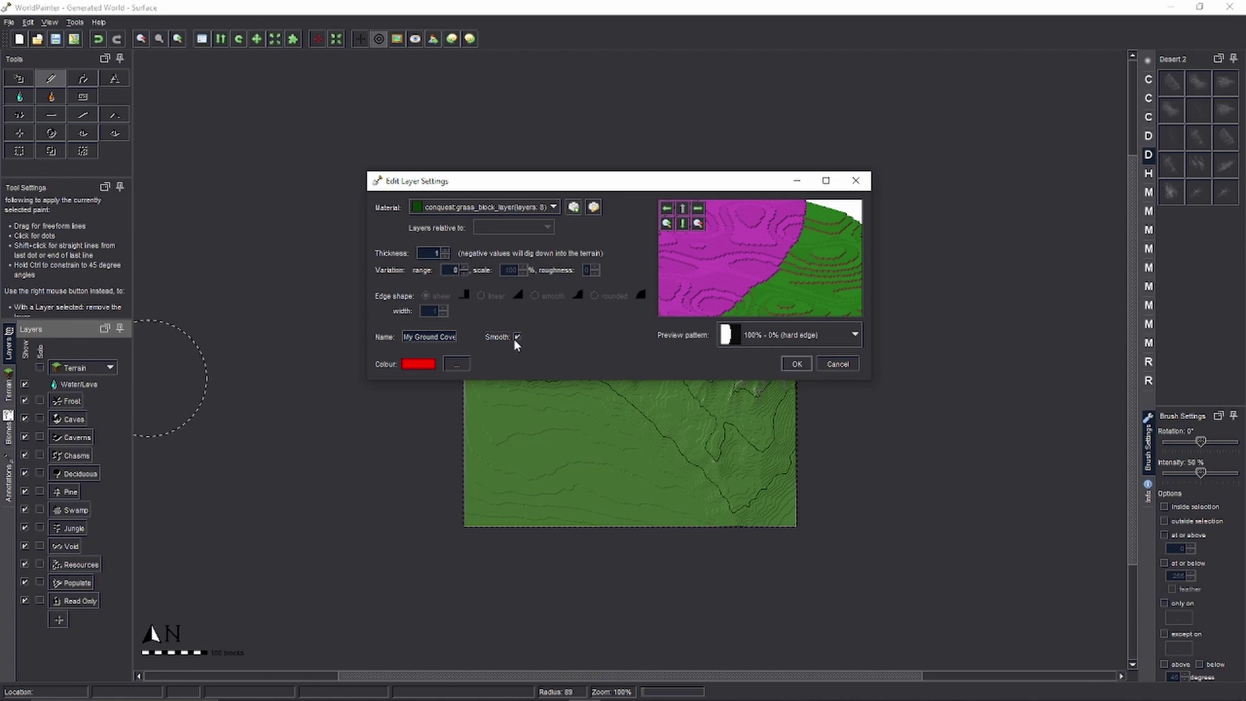
Turn on Smooth for the ground cover layer and name it Grass Layer
drag(448, 337, 395, 340)
key(BackSpace)
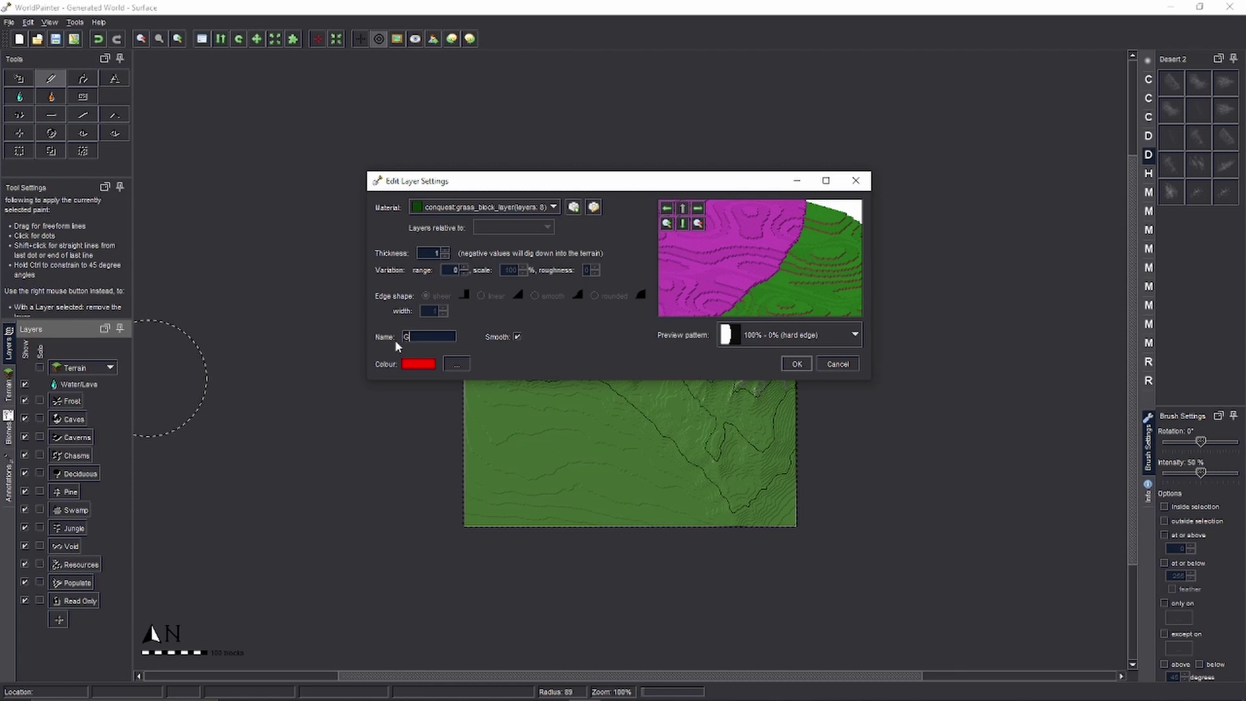
text(Grass Layer)
Set the Grass Layer's colour to a dark green swatch and create the layer
click(457, 365)
click(573, 282)
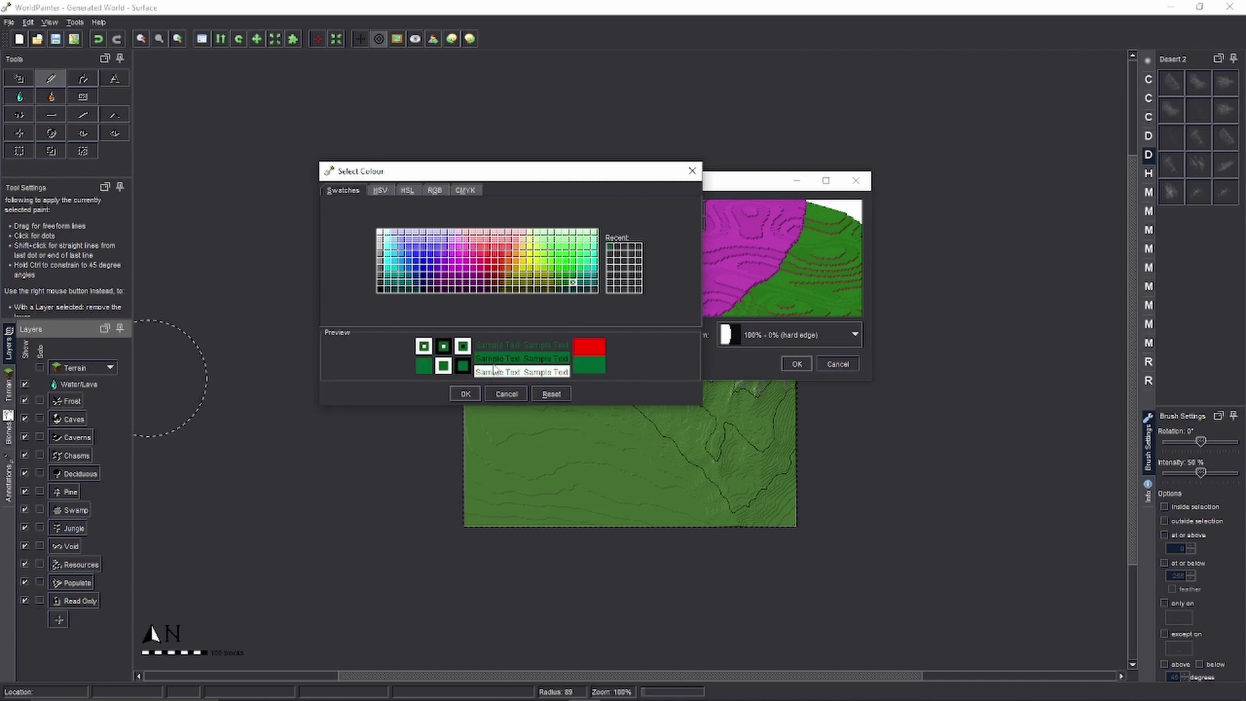
click(466, 394)
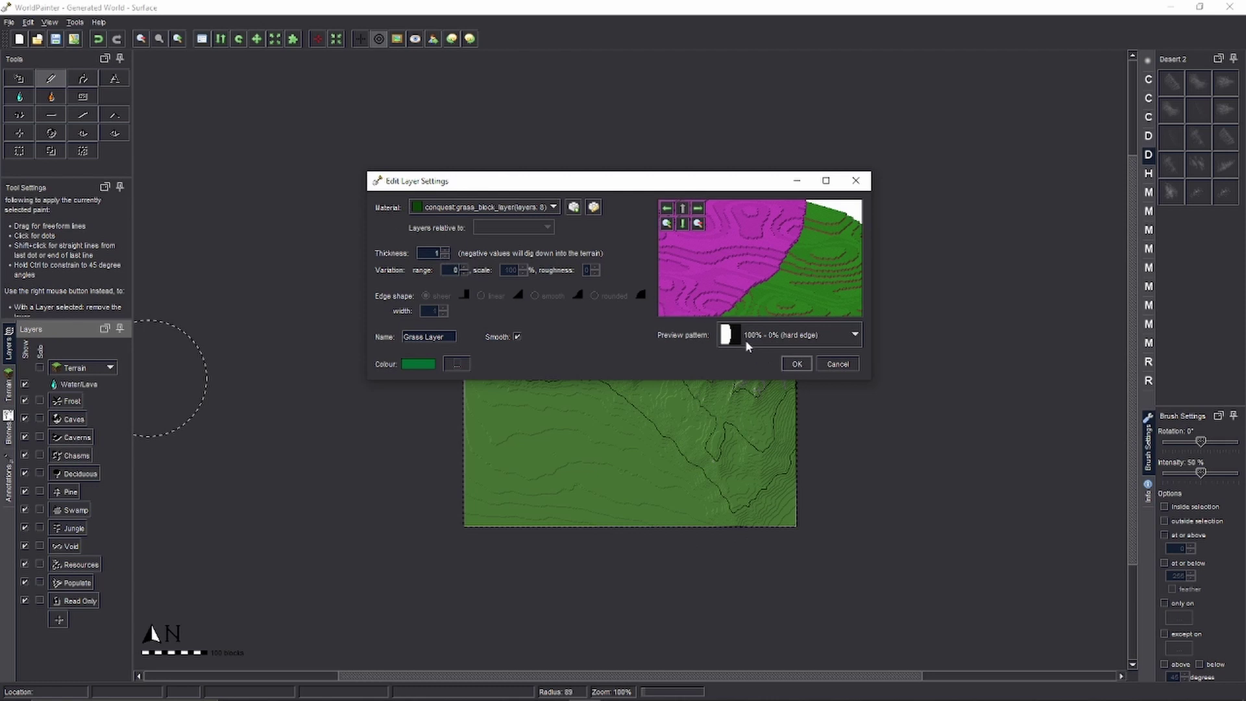
click(797, 364)
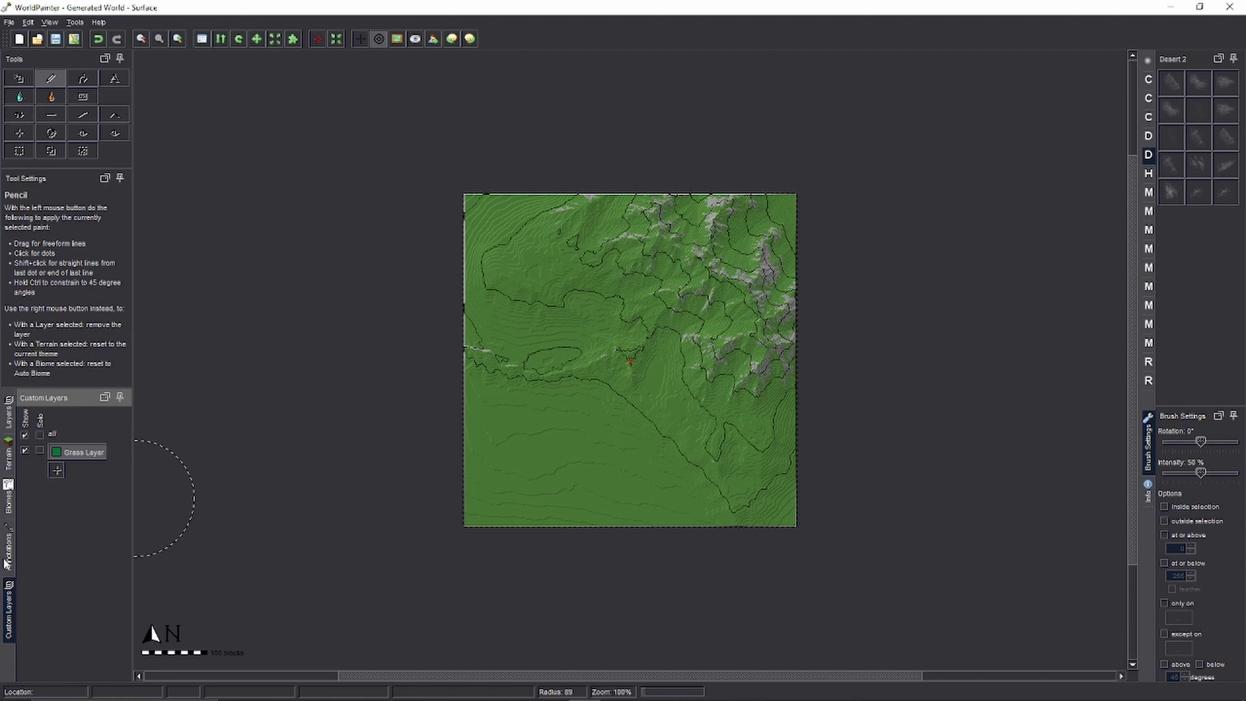
Start another custom ground cover layer and define its material as a custom block with namespace conquest and name limestone_slab
click(57, 470)
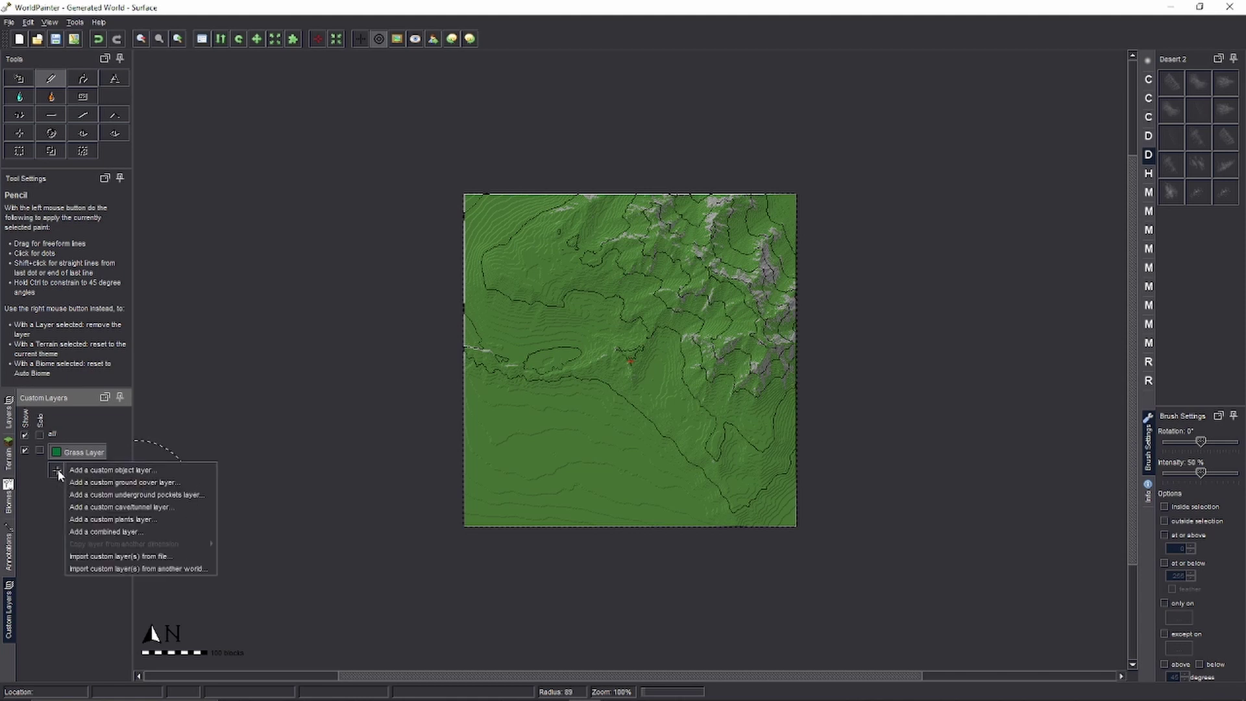
click(114, 482)
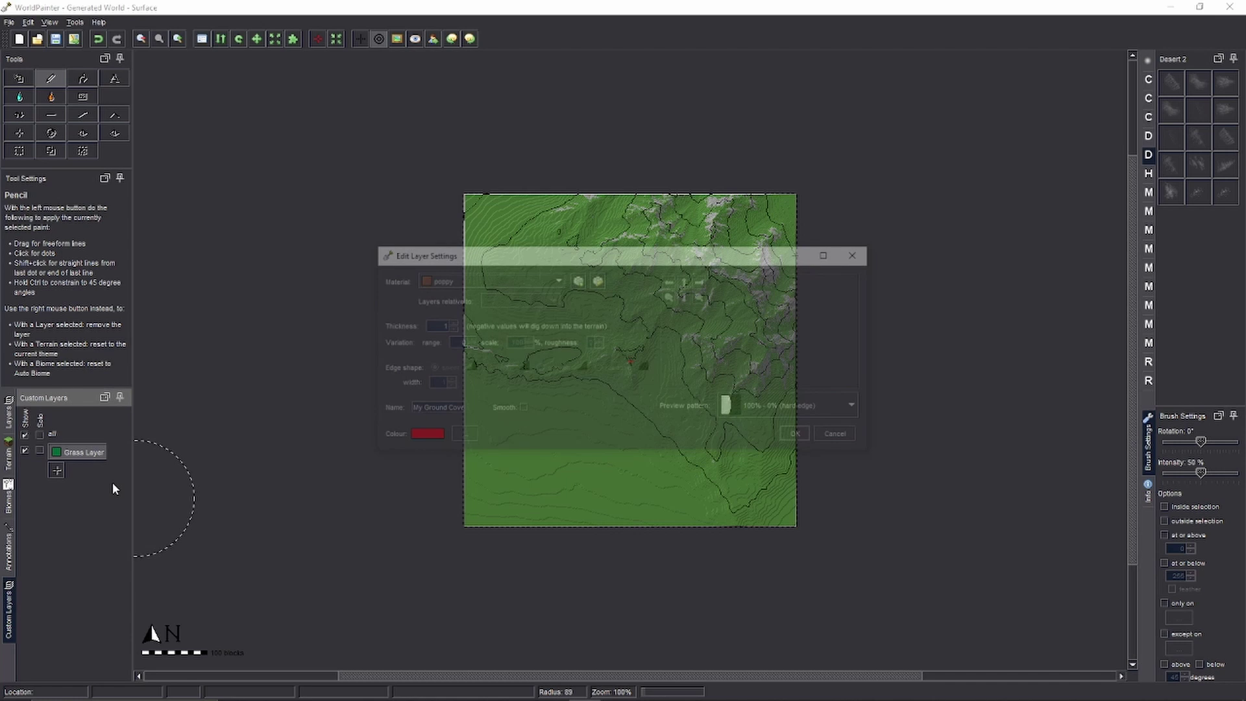
click(575, 280)
click(464, 307)
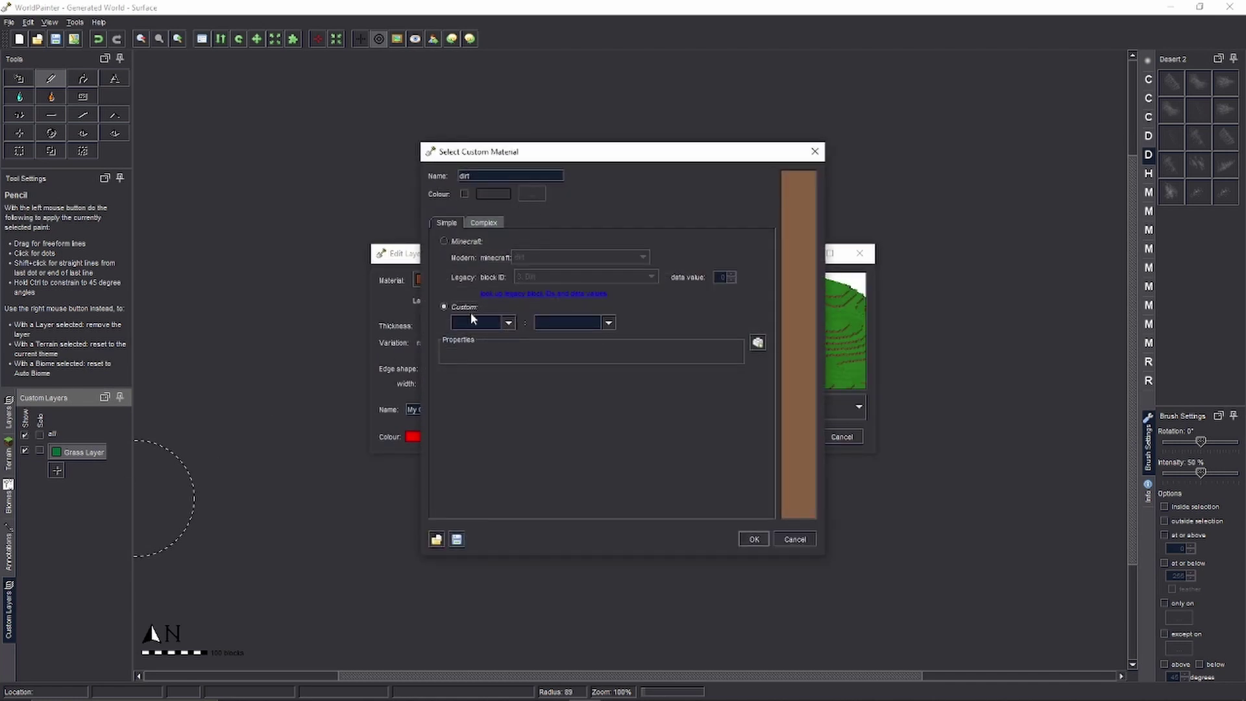
text(conquest)
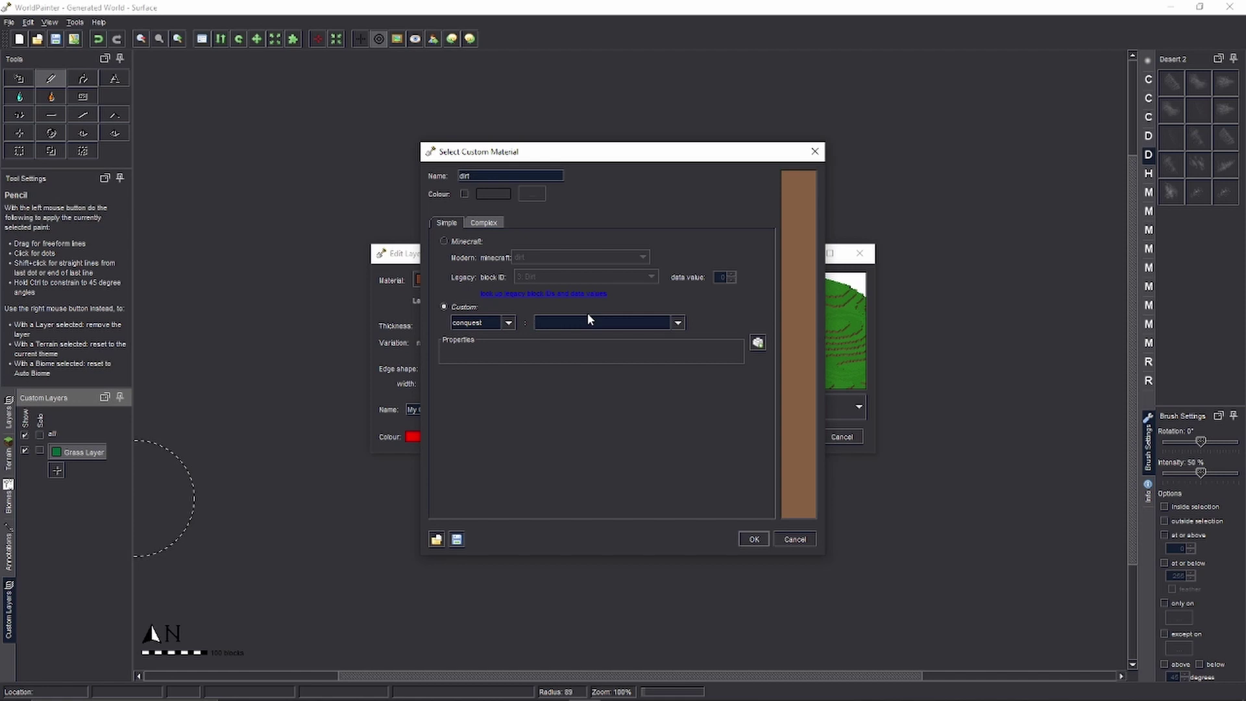
text(limestone_slab)
drag(568, 322, 535, 323)
click(571, 323)
click(574, 324)
Add a property named layers with value 8 to the limestone_slab custom block
click(757, 342)
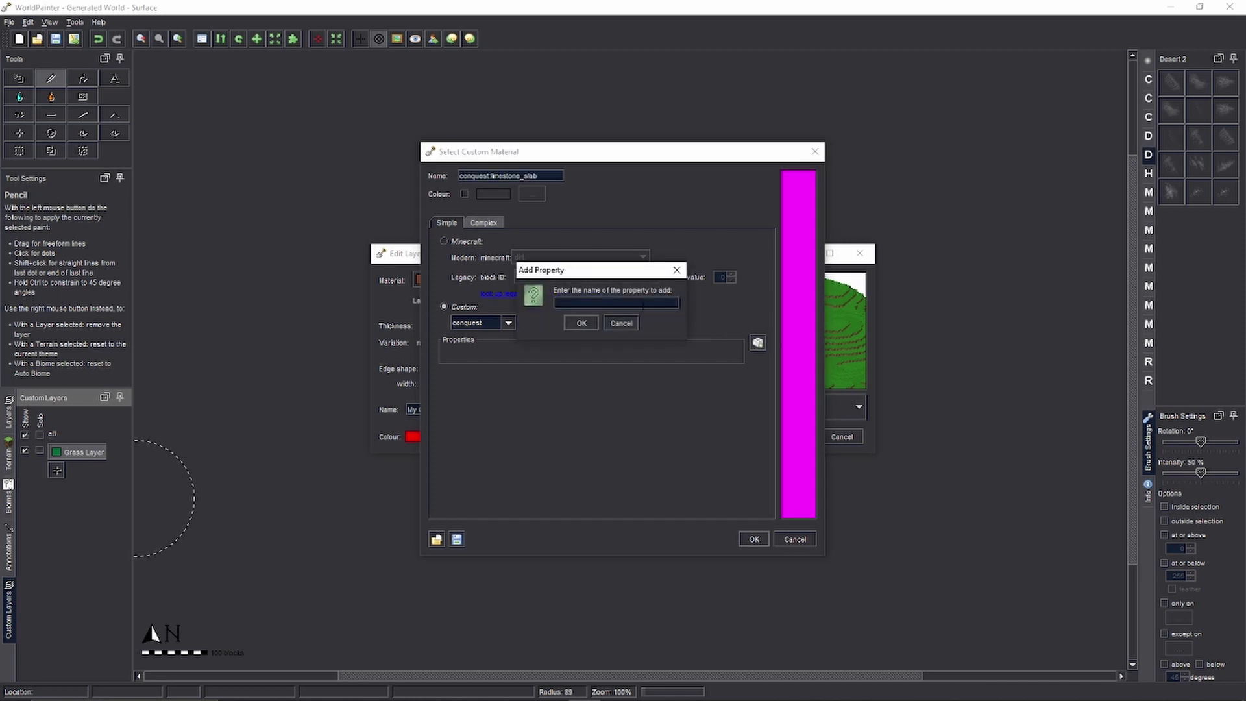
text(layers)
click(582, 324)
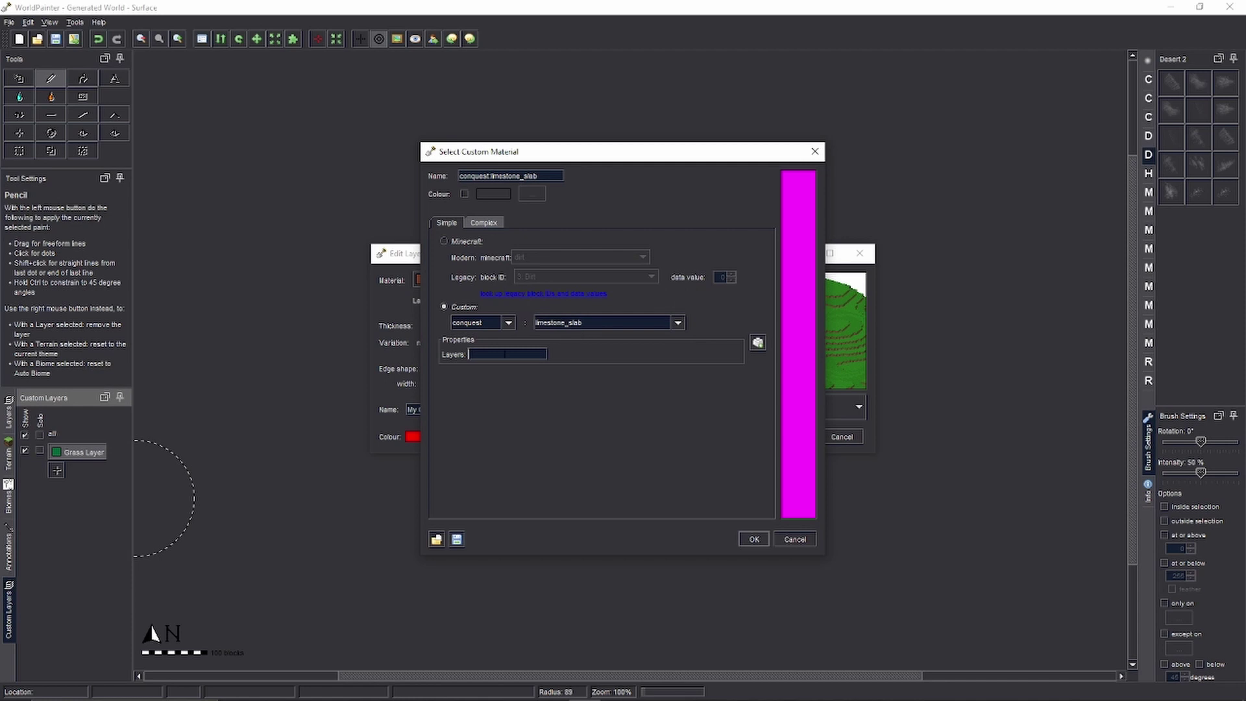
text(8)
Add a property named waterlogged with value true to the custom block and accept the material
click(756, 344)
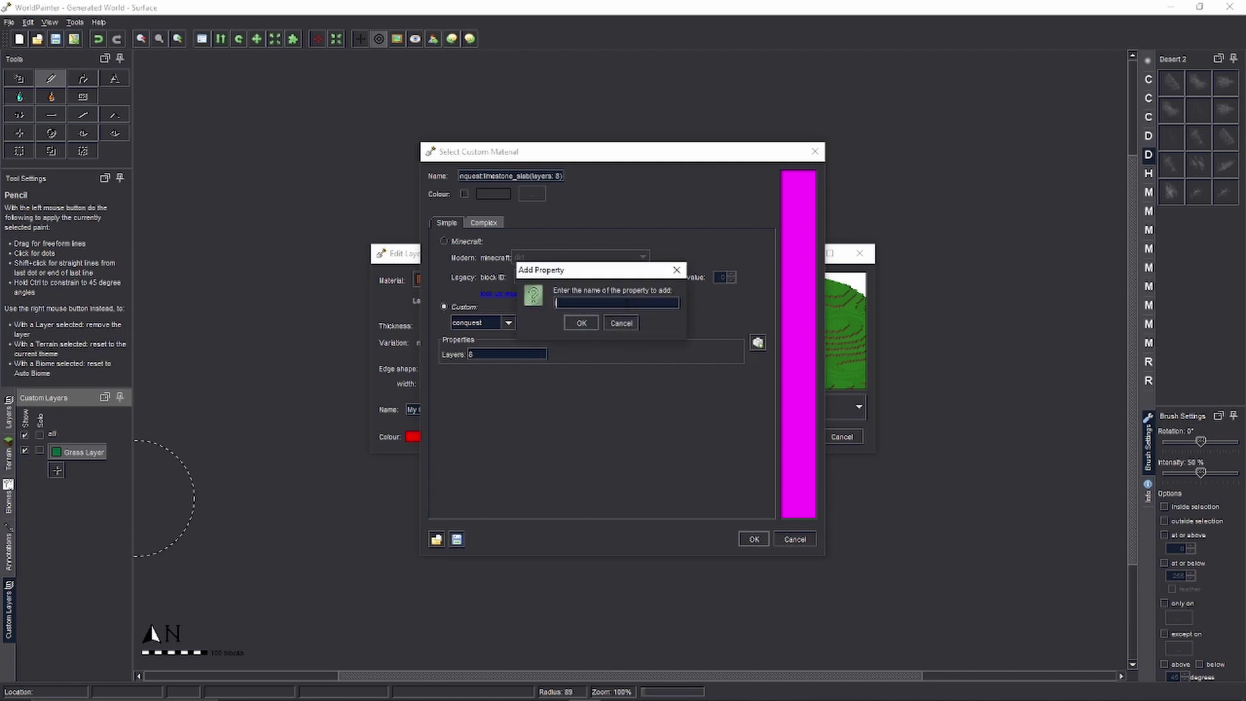
text(waterlogged)
click(587, 324)
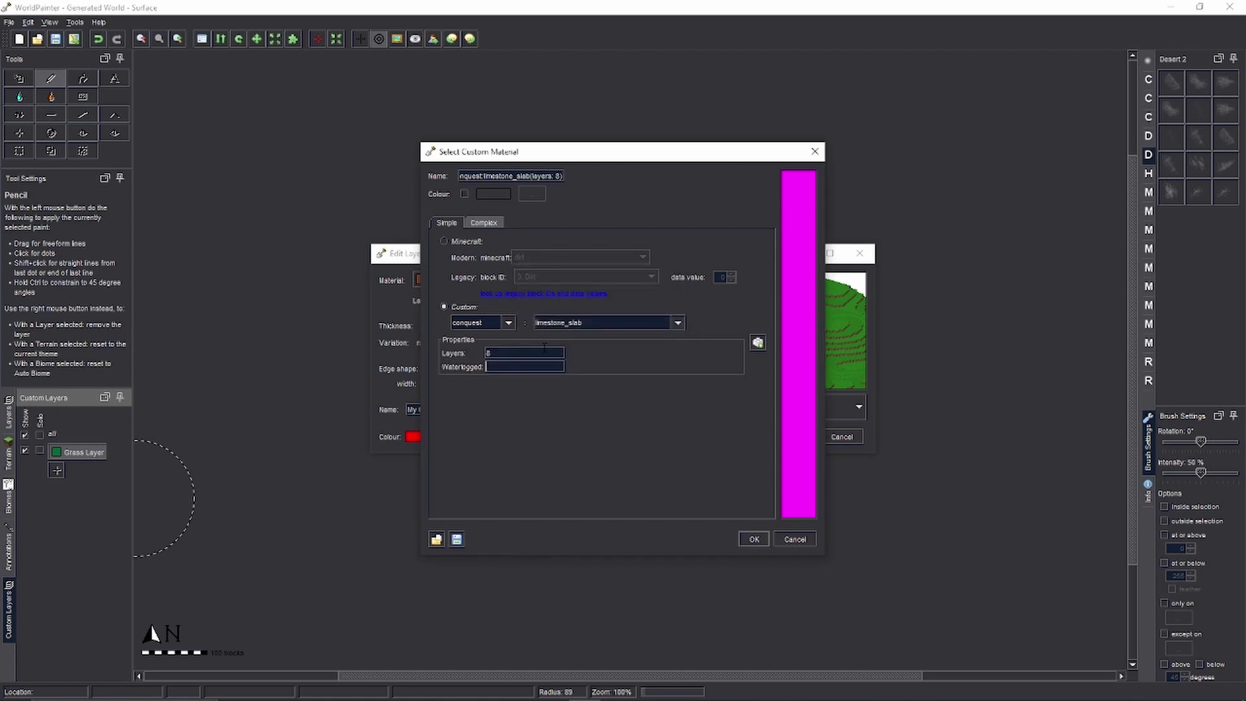
text(true)
click(753, 539)
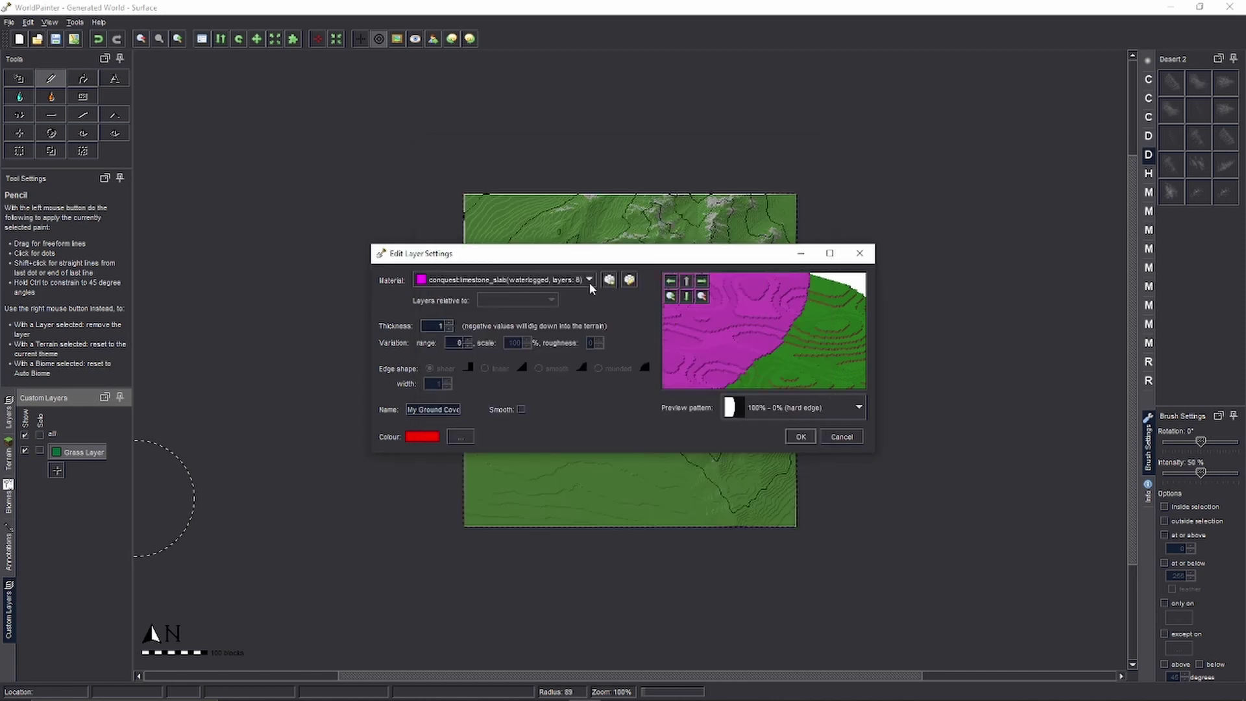
Redefine the layer's material as conquest:limestone_slab with only the layers property set to 8
click(610, 279)
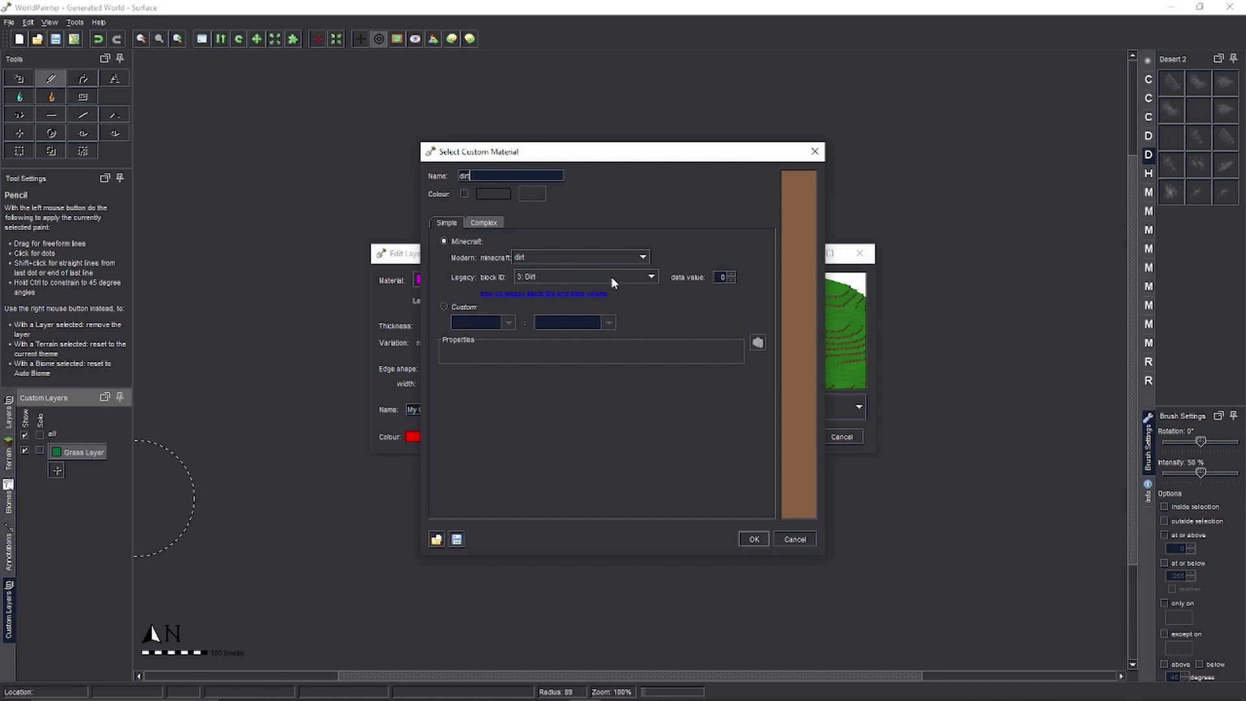
click(750, 538)
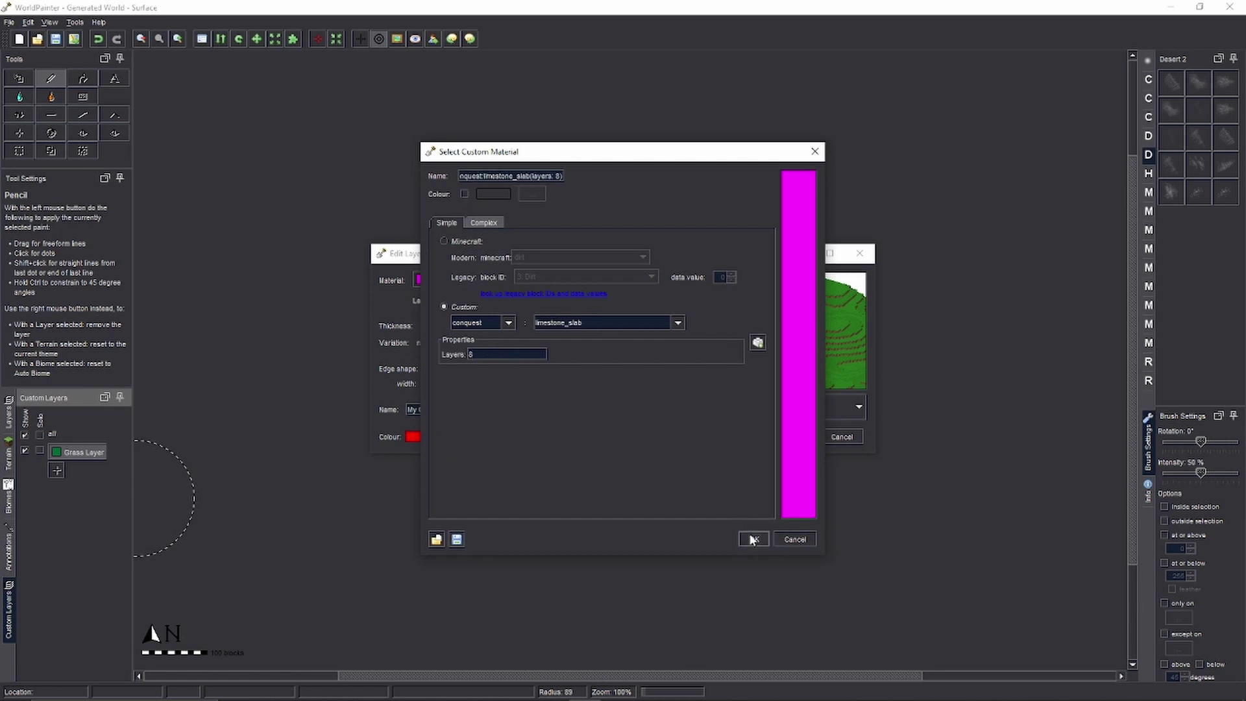
click(752, 539)
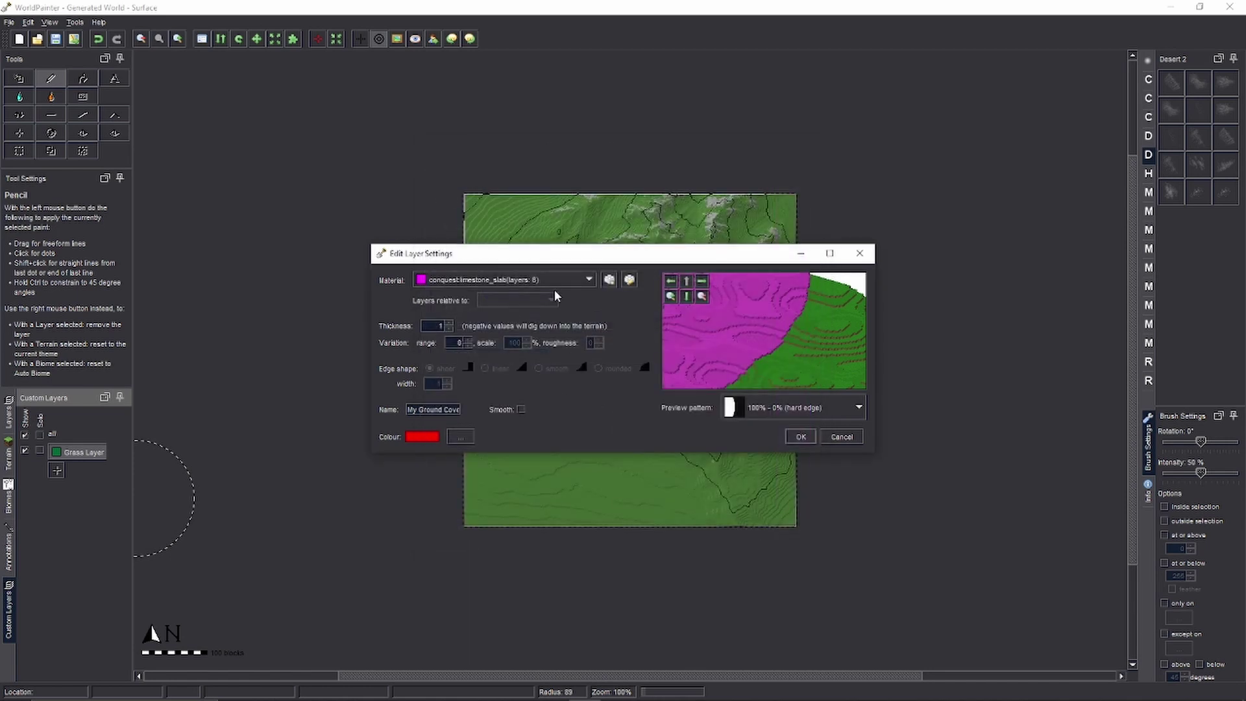
Turn on Smooth for the limestone slab ground cover layer and name it Stone
click(554, 280)
click(545, 294)
click(520, 410)
drag(459, 410, 400, 410)
text(My Gro)
text(S)
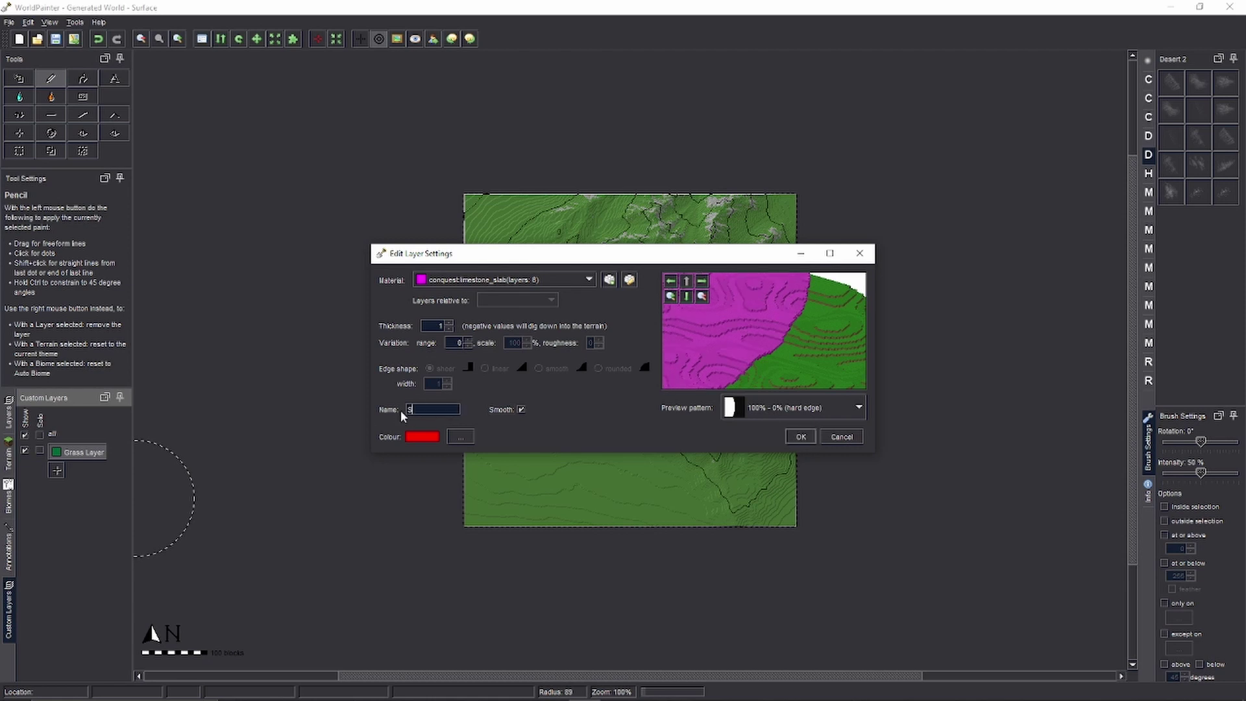
text(tone)
Set the Stone layer's colour to a grey swatch and create the layer
click(460, 436)
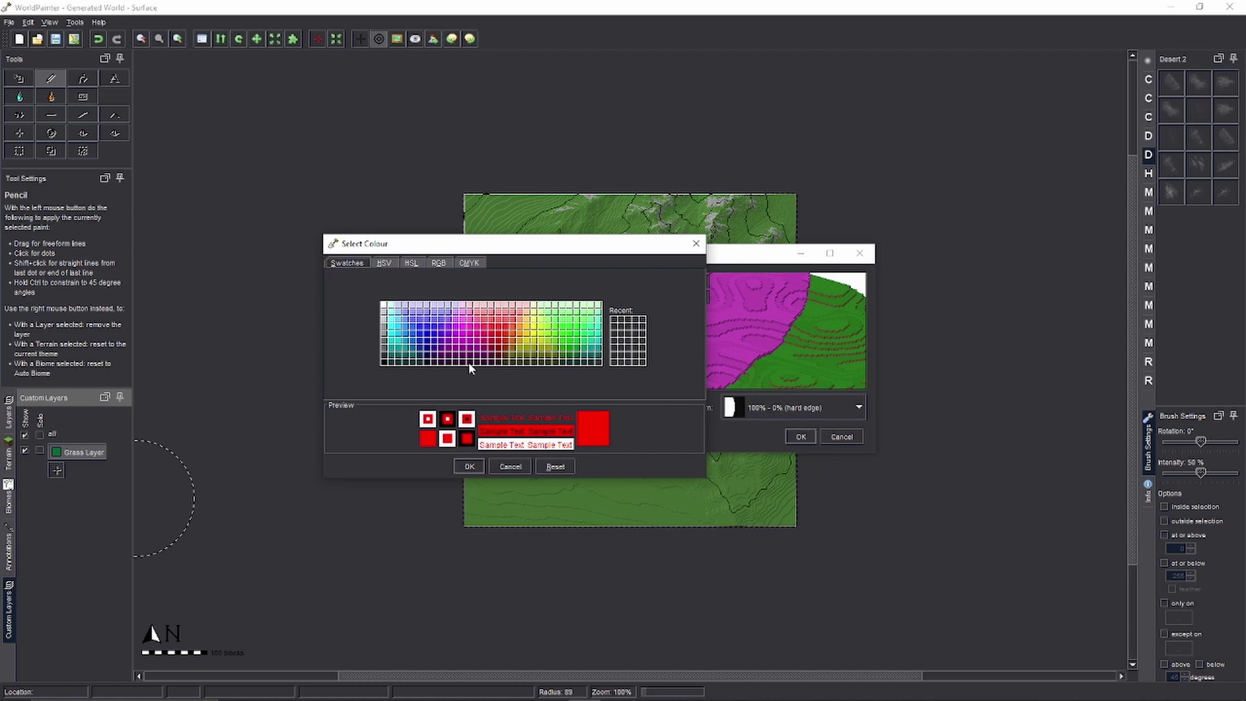
click(388, 345)
click(479, 466)
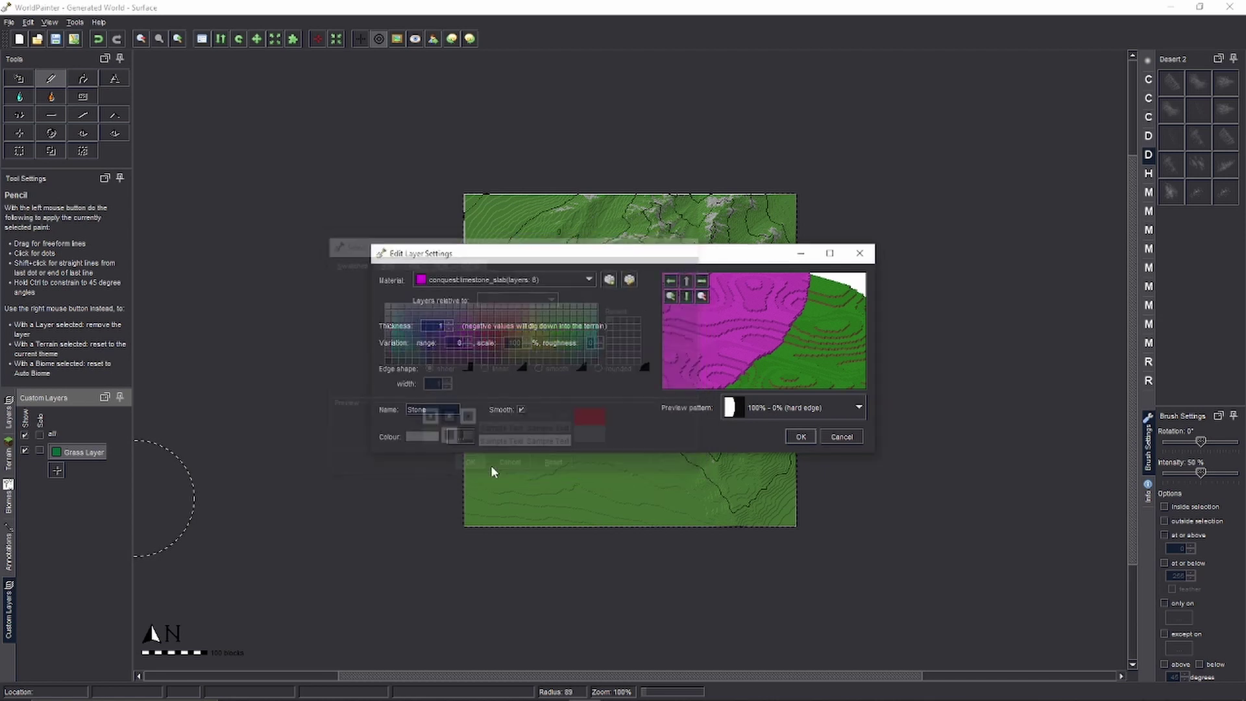
click(801, 437)
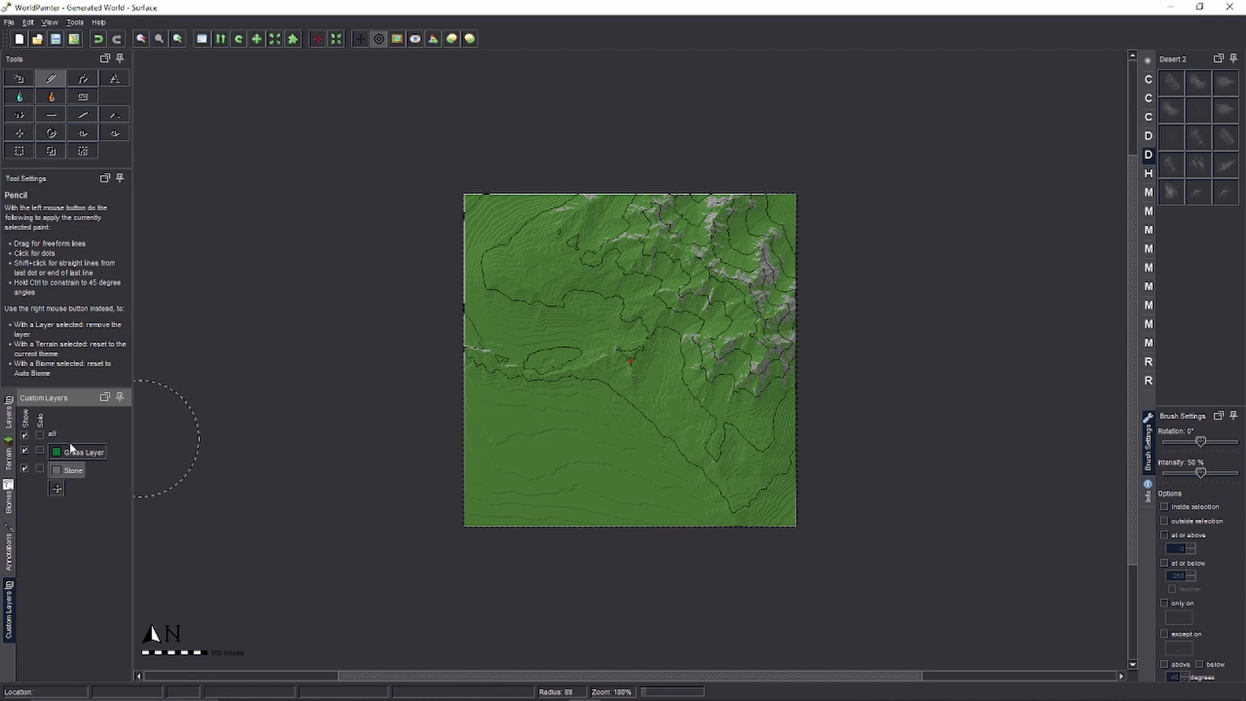
Run a global operation that fills the map with the Grass Layer only on Bare Grass terrain
scroll(601, 405, up, 4)
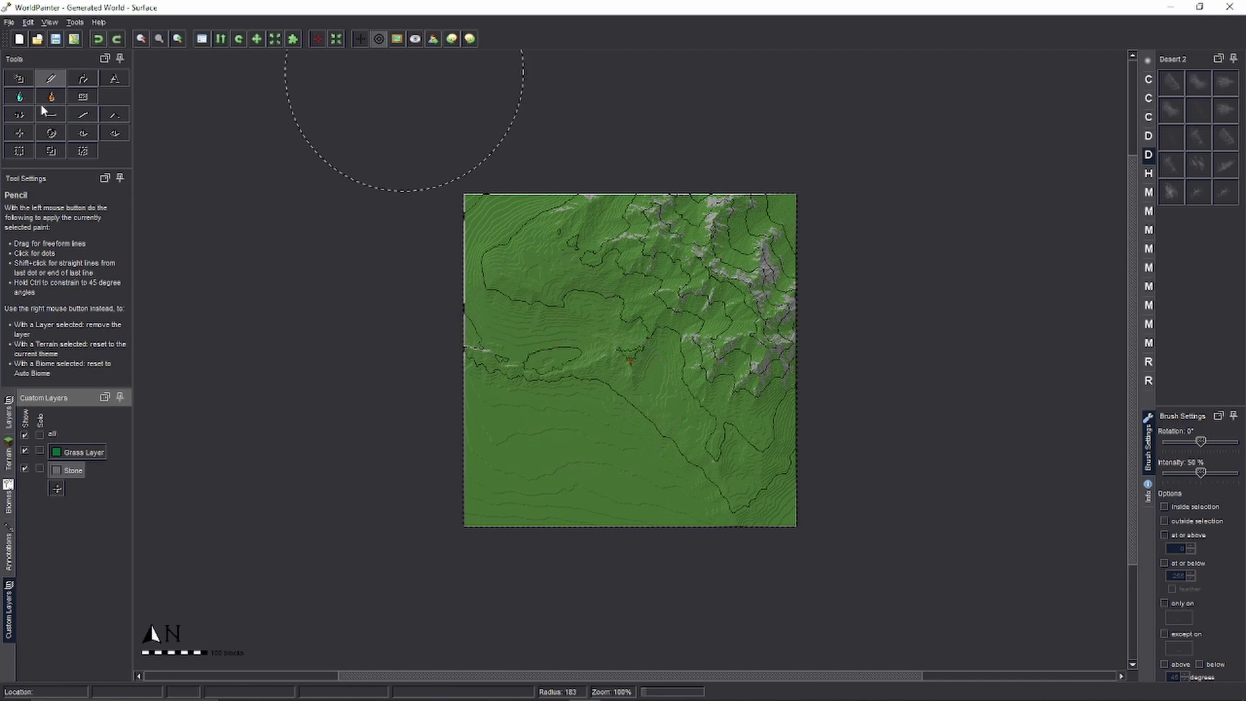
click(53, 132)
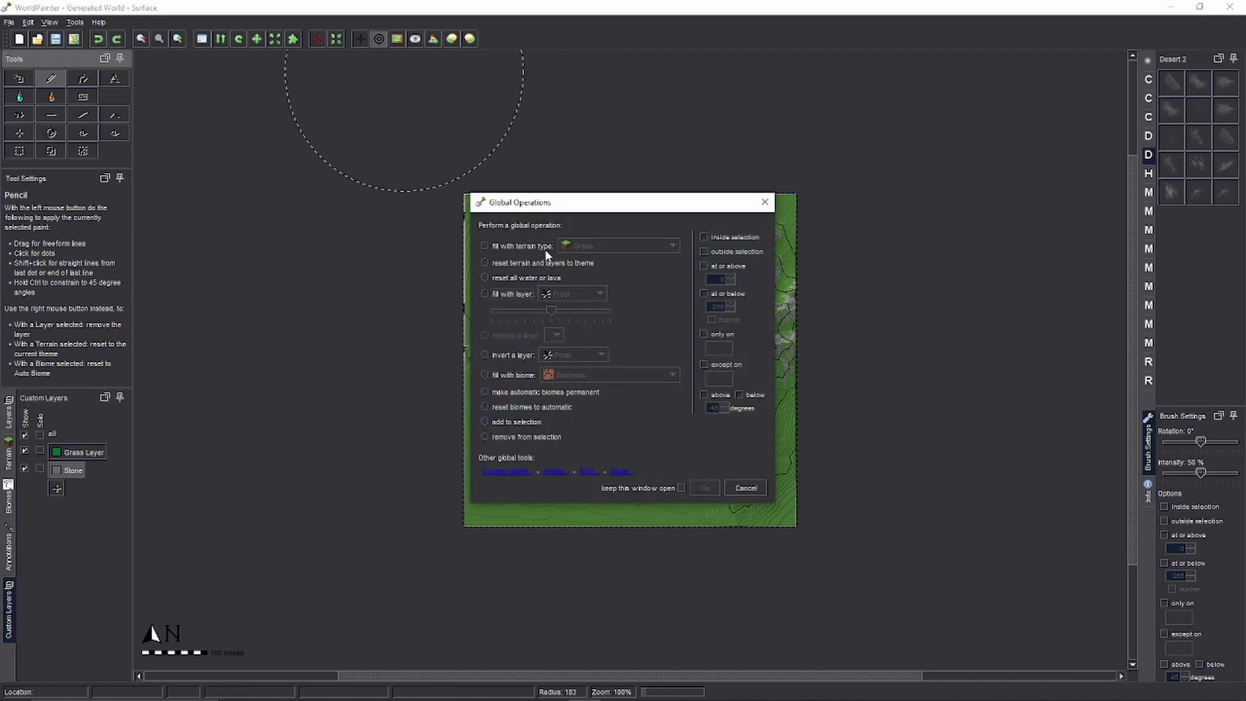
click(517, 292)
drag(584, 201, 594, 171)
click(571, 263)
scroll(583, 295, down, 3)
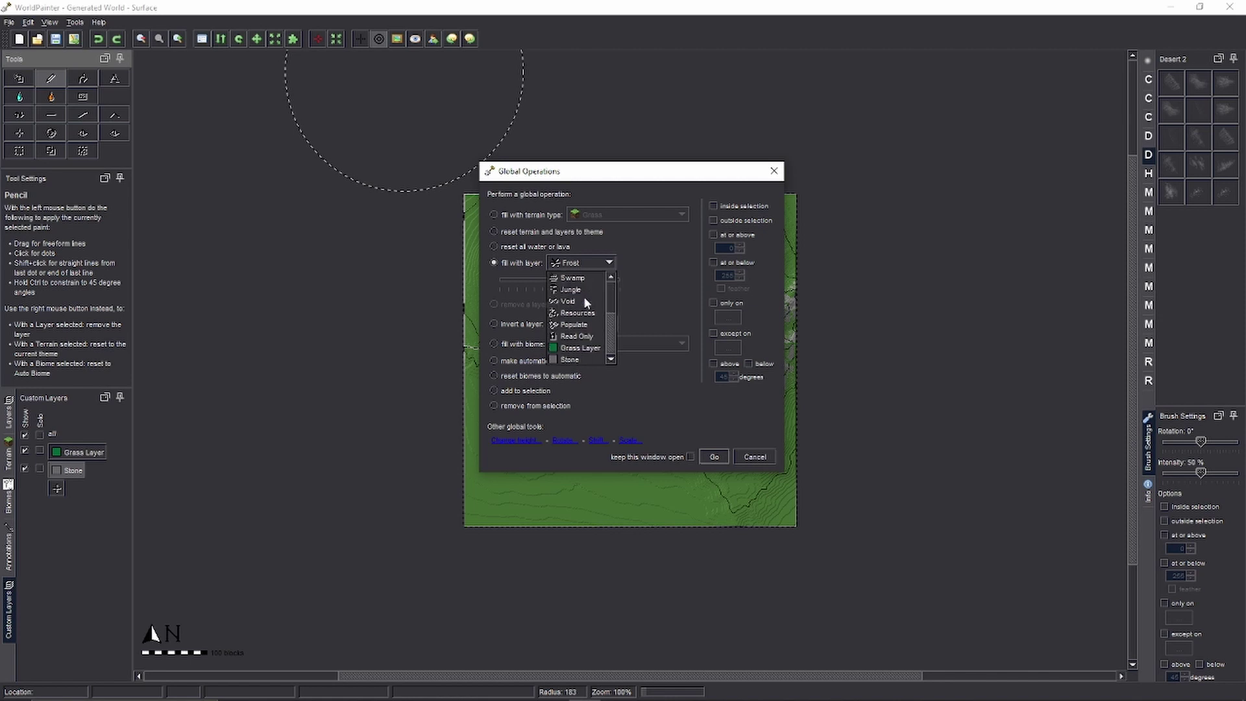
click(578, 349)
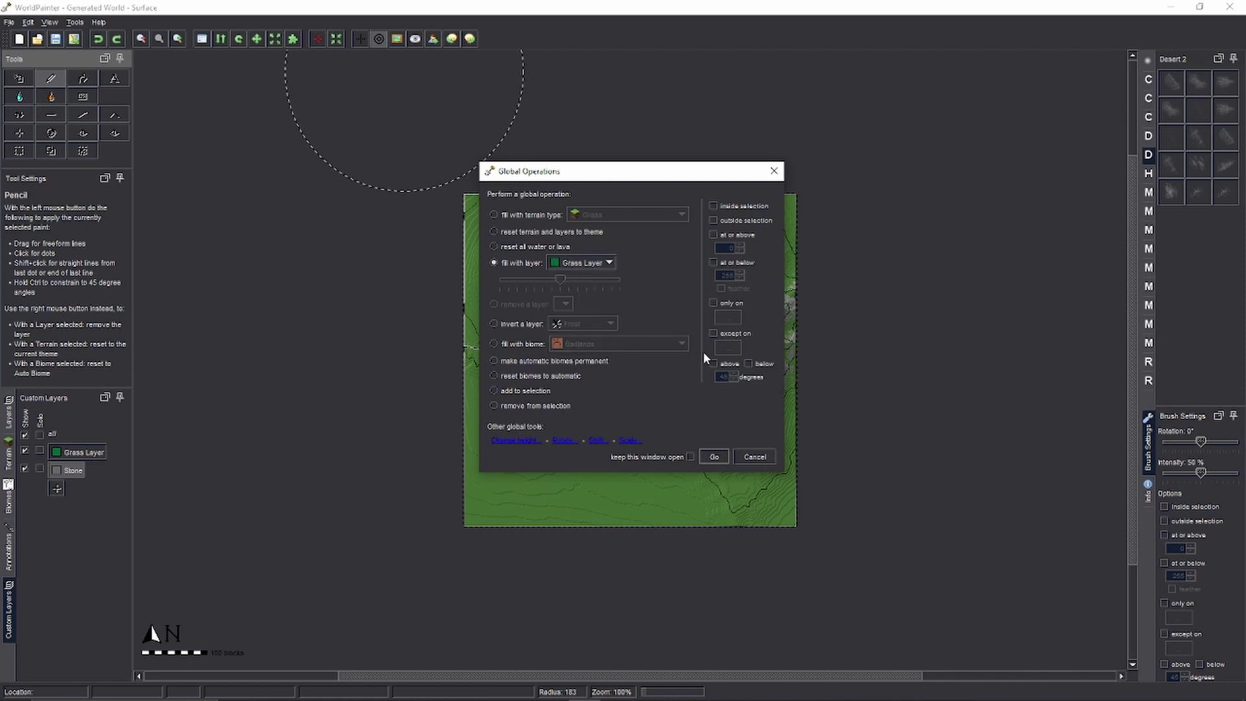
click(713, 303)
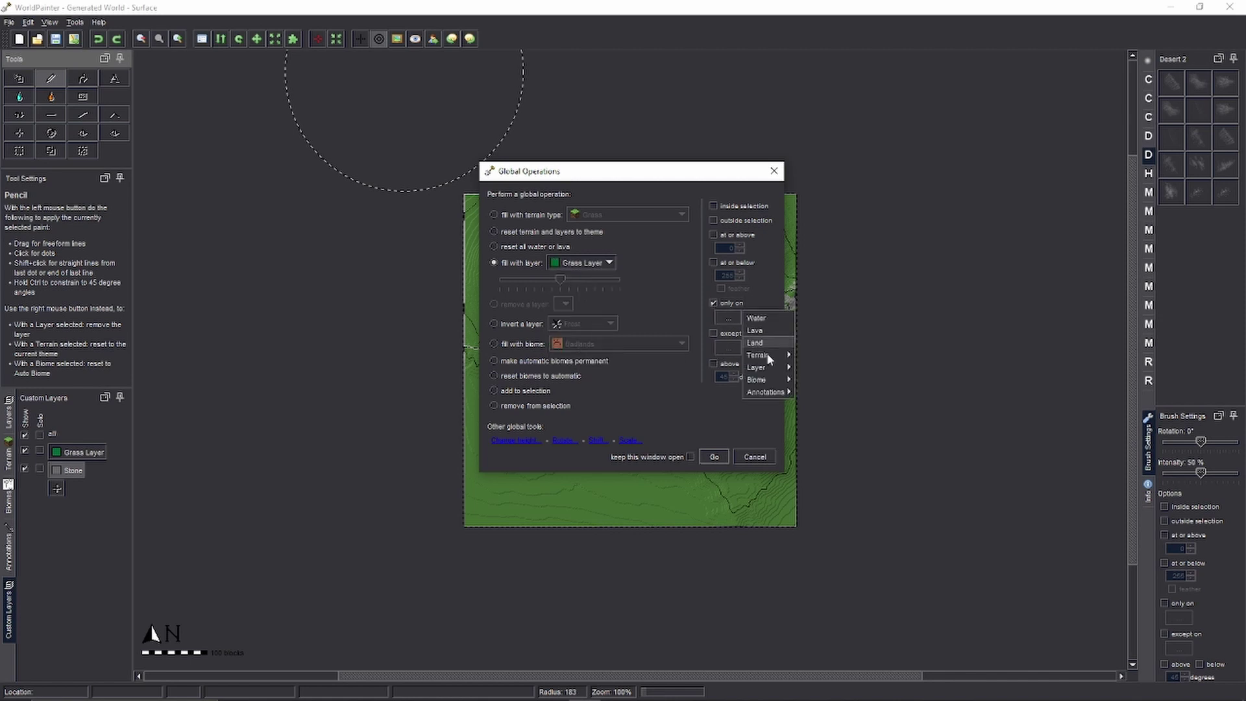
mouse_move(772, 358)
click(821, 370)
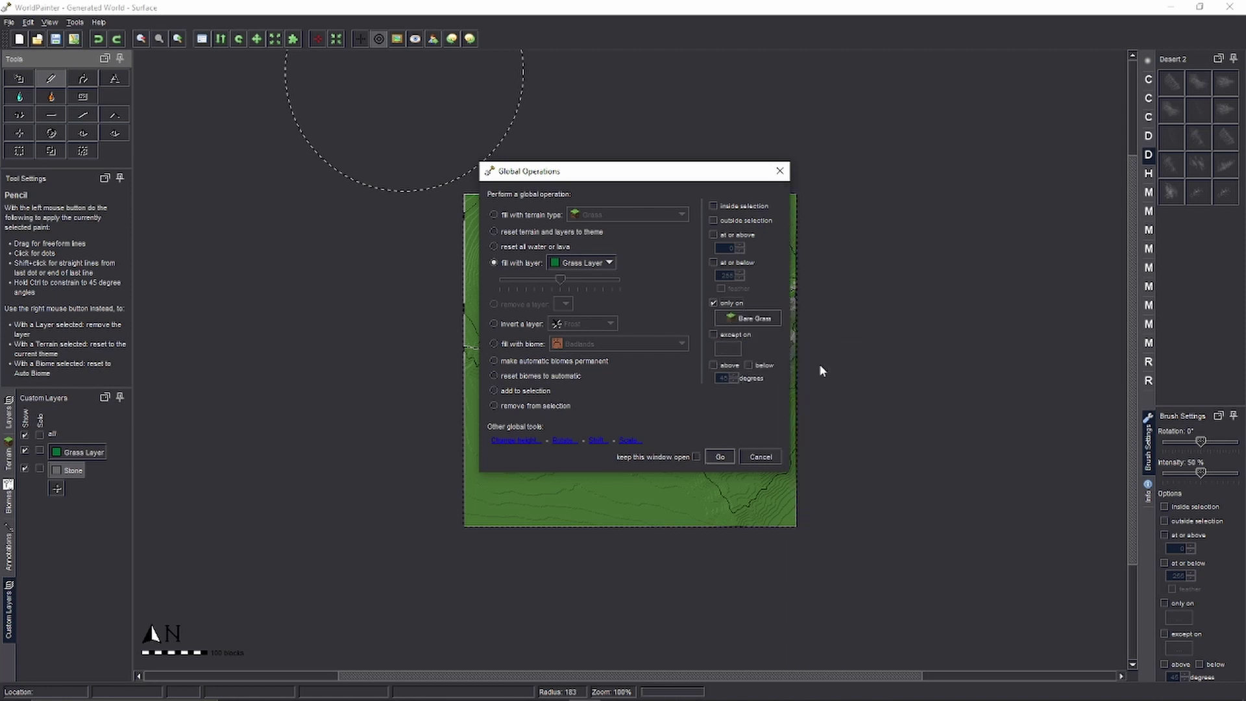
click(720, 456)
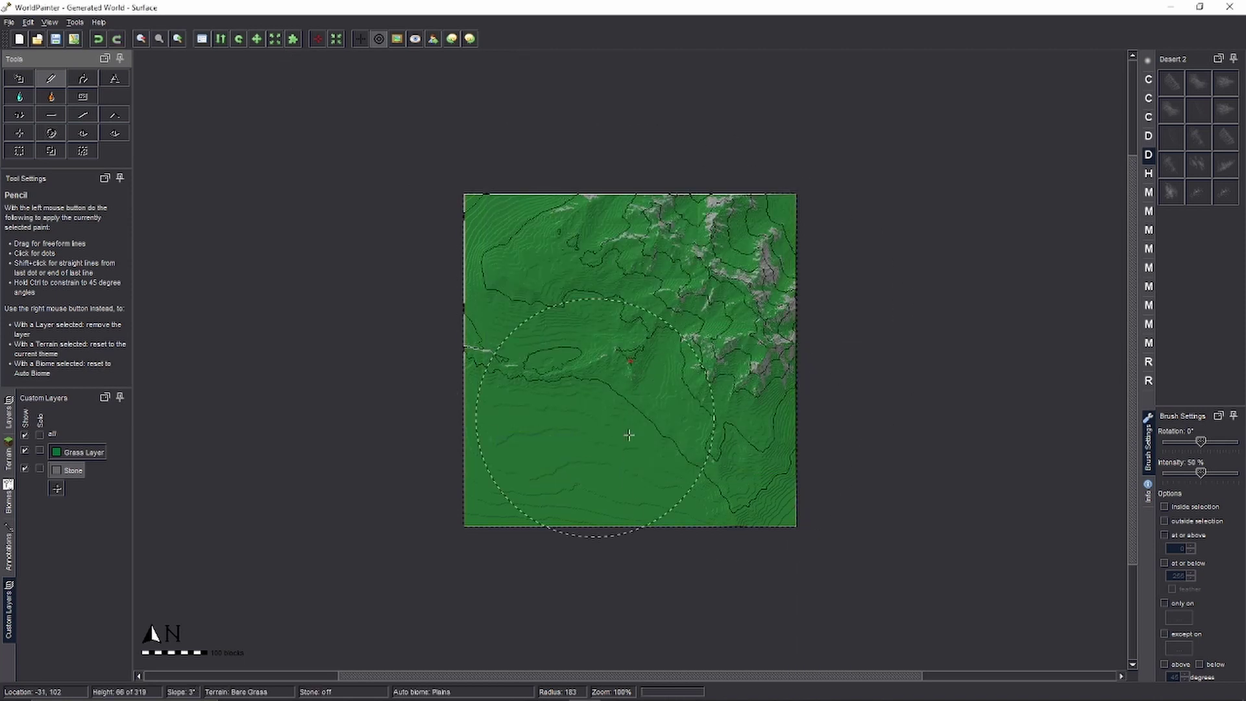
Run a global operation that fills the map with the Stone layer only on Stone terrain
click(55, 135)
click(512, 295)
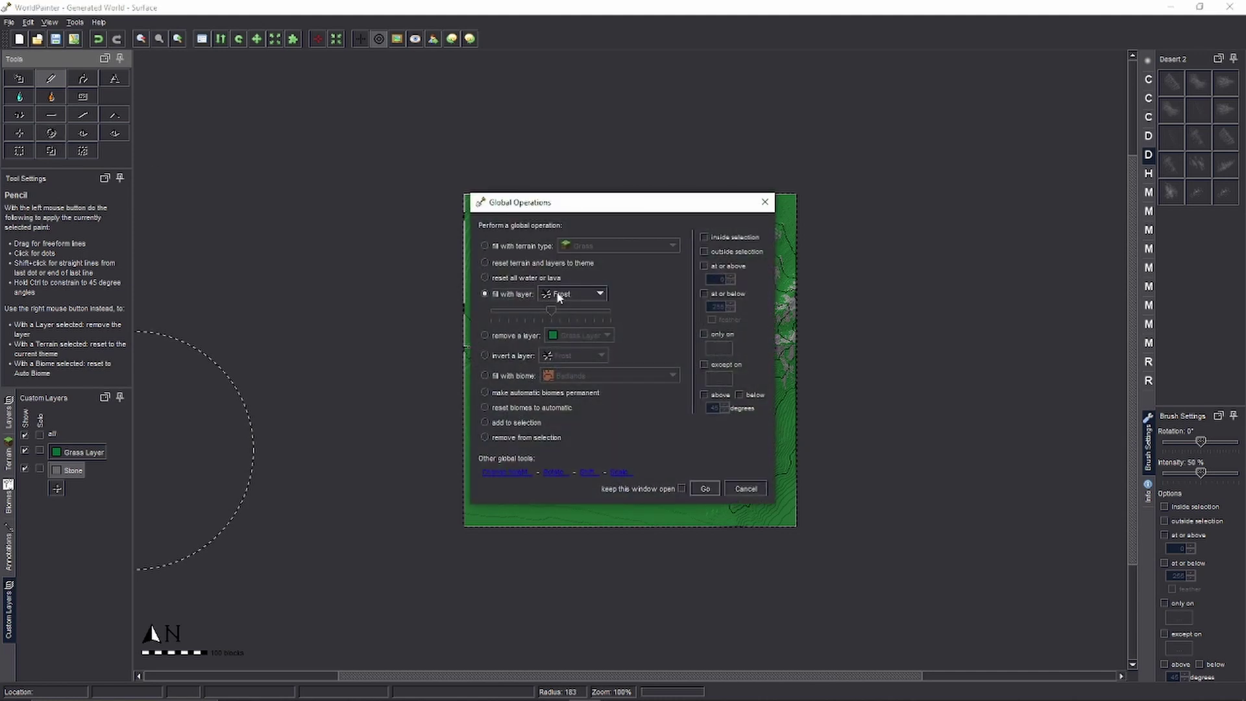
click(572, 294)
click(571, 386)
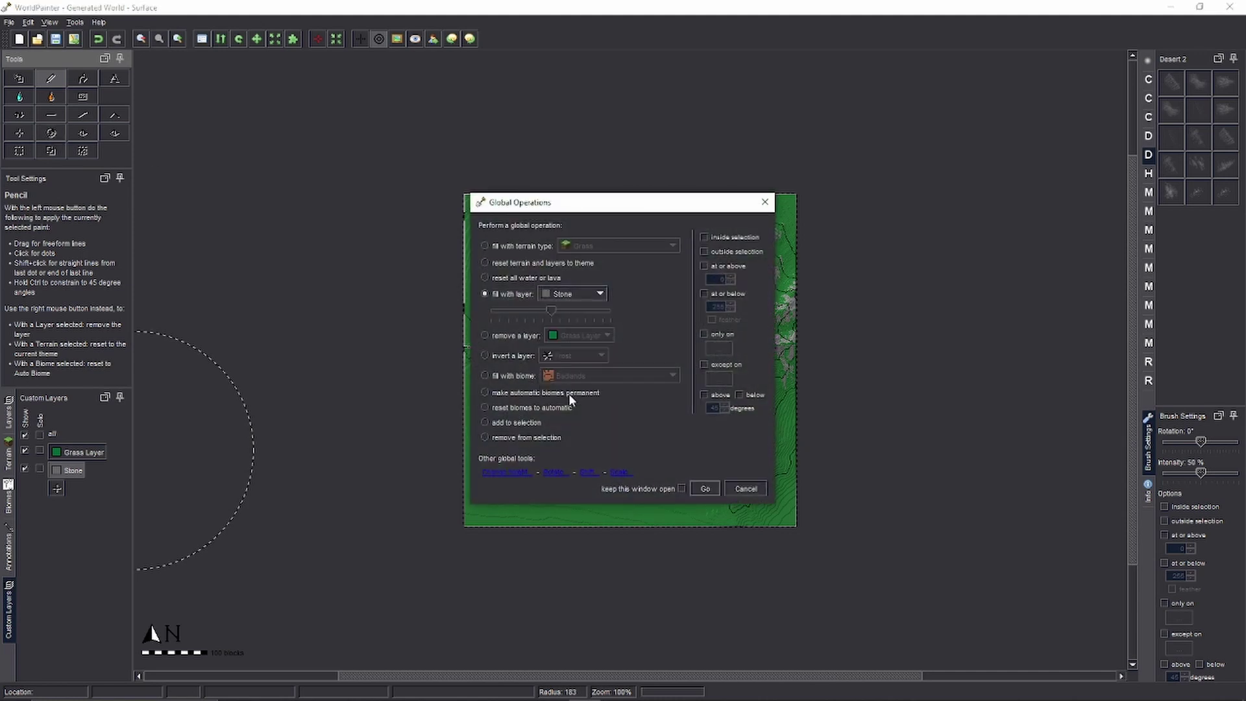
click(704, 333)
mouse_move(761, 387)
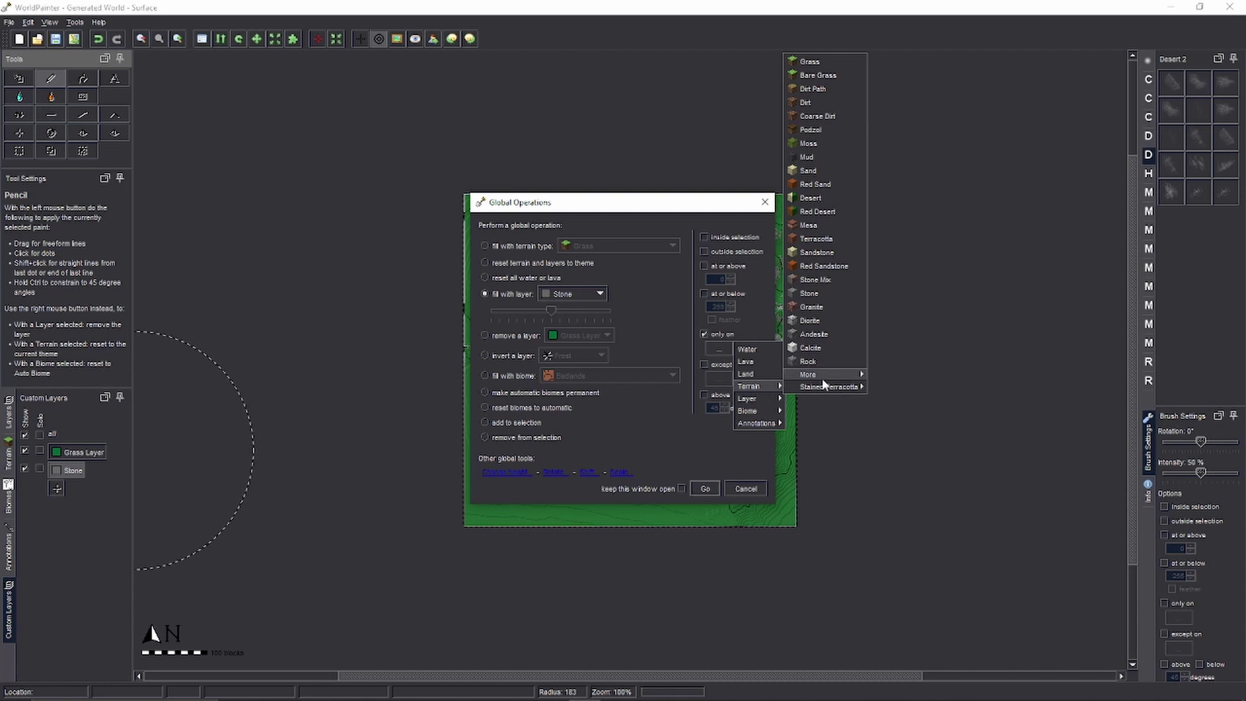
click(822, 290)
click(708, 489)
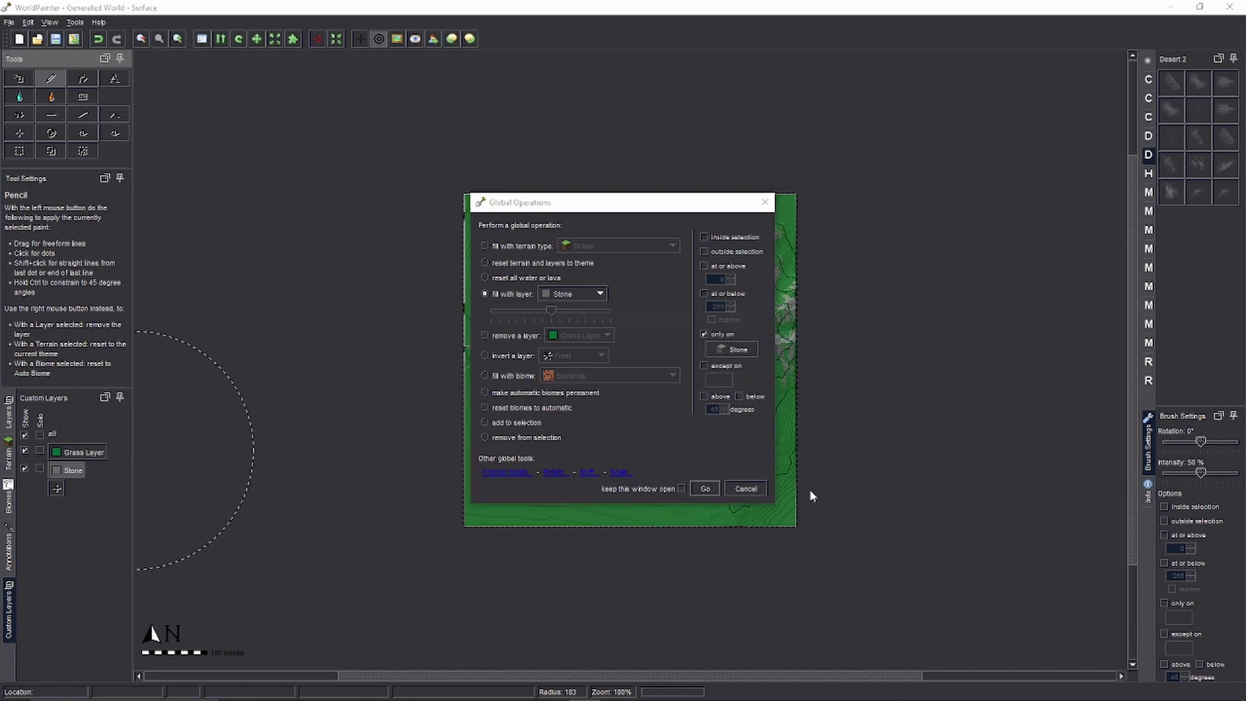
scroll(728, 319, up, 1)
scroll(728, 319, down, 1)
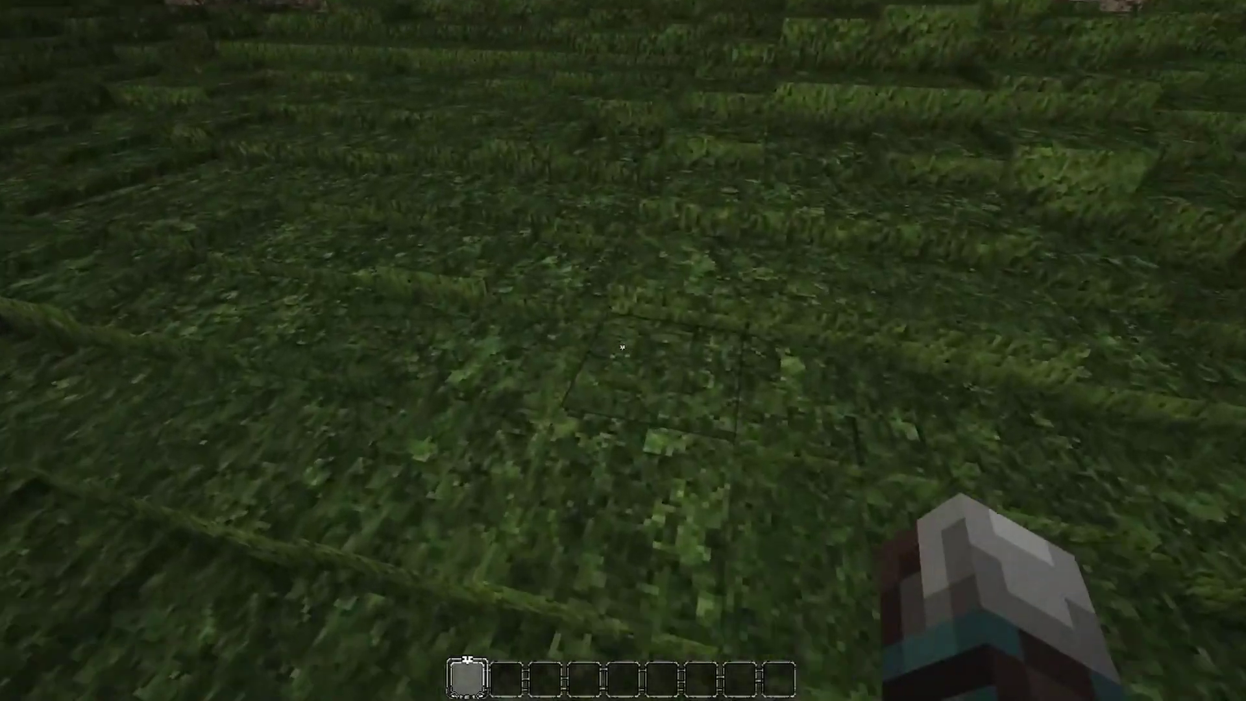
Switch to Minecraft, pick the grass layer and limestone slab blocks from the terrain, and look up the slab's block ID in the inventory
middle_click(622, 348)
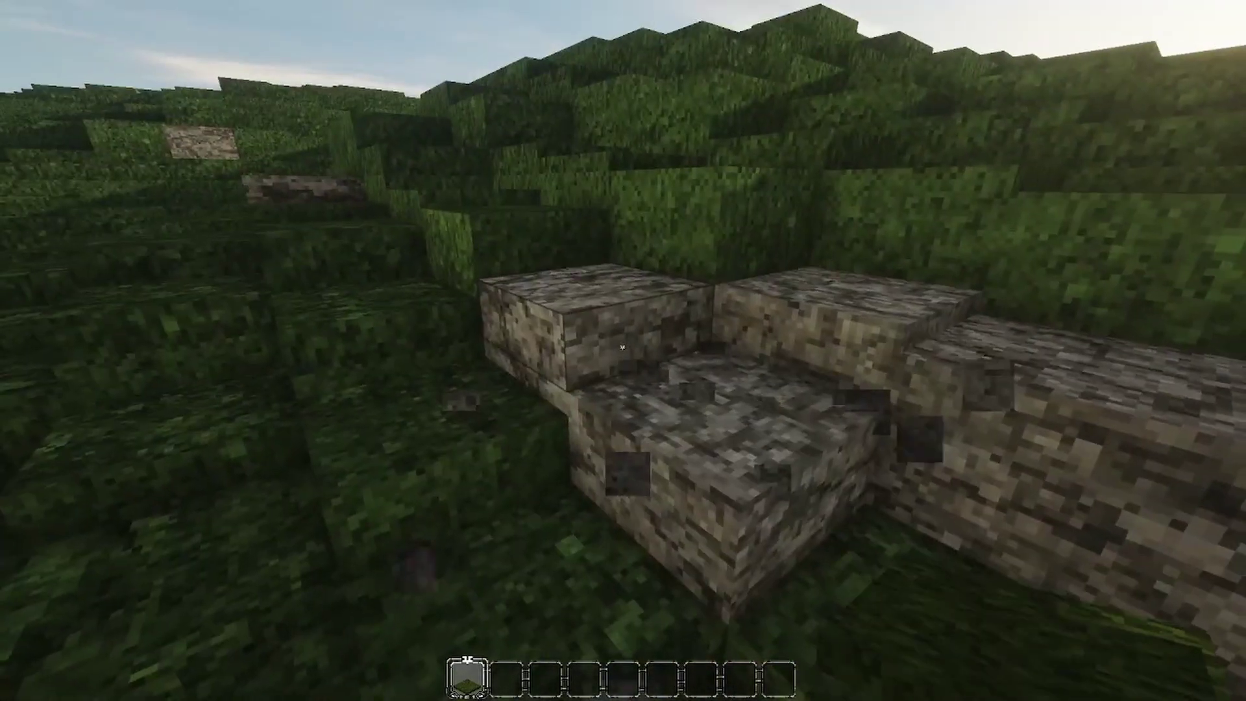
middle_click(622, 347)
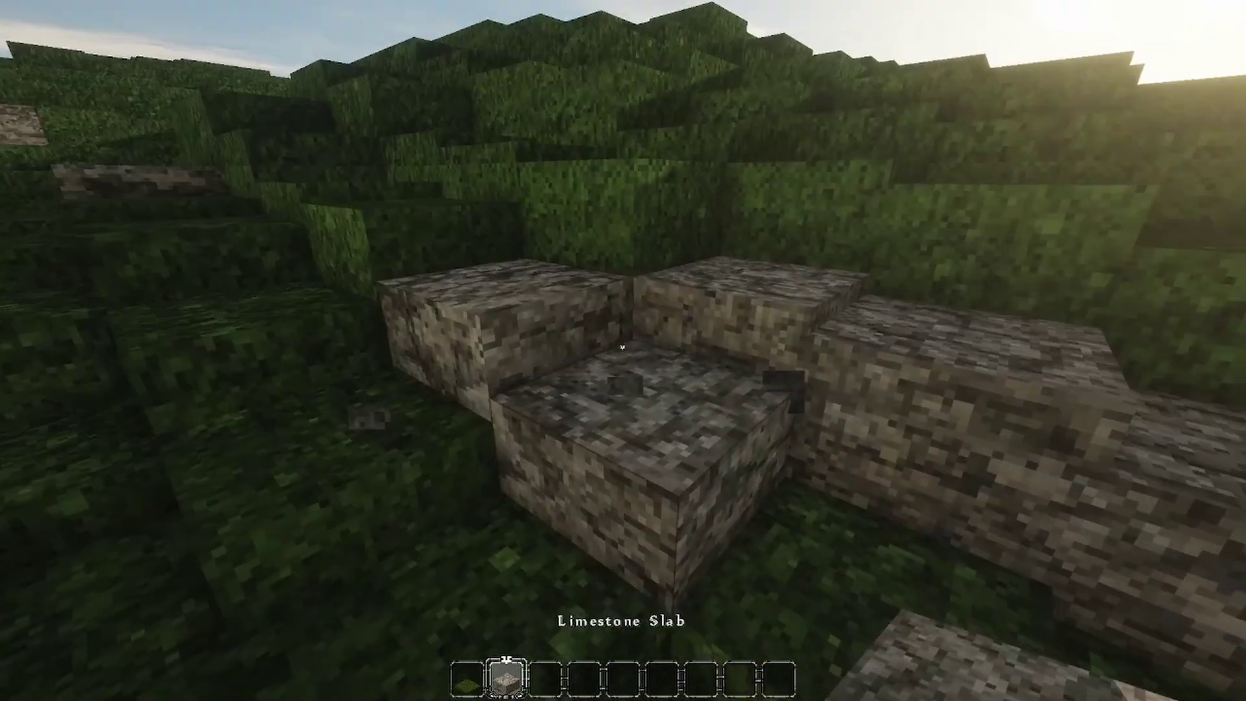
key(e)
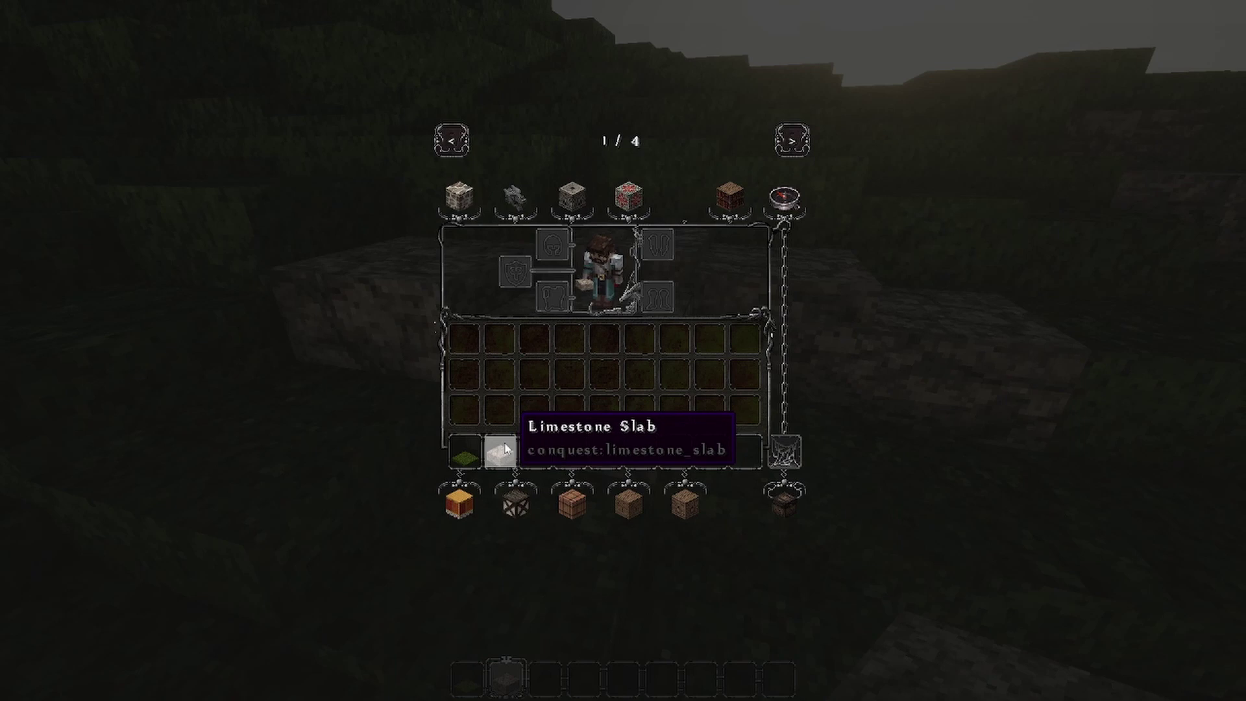
key(e)
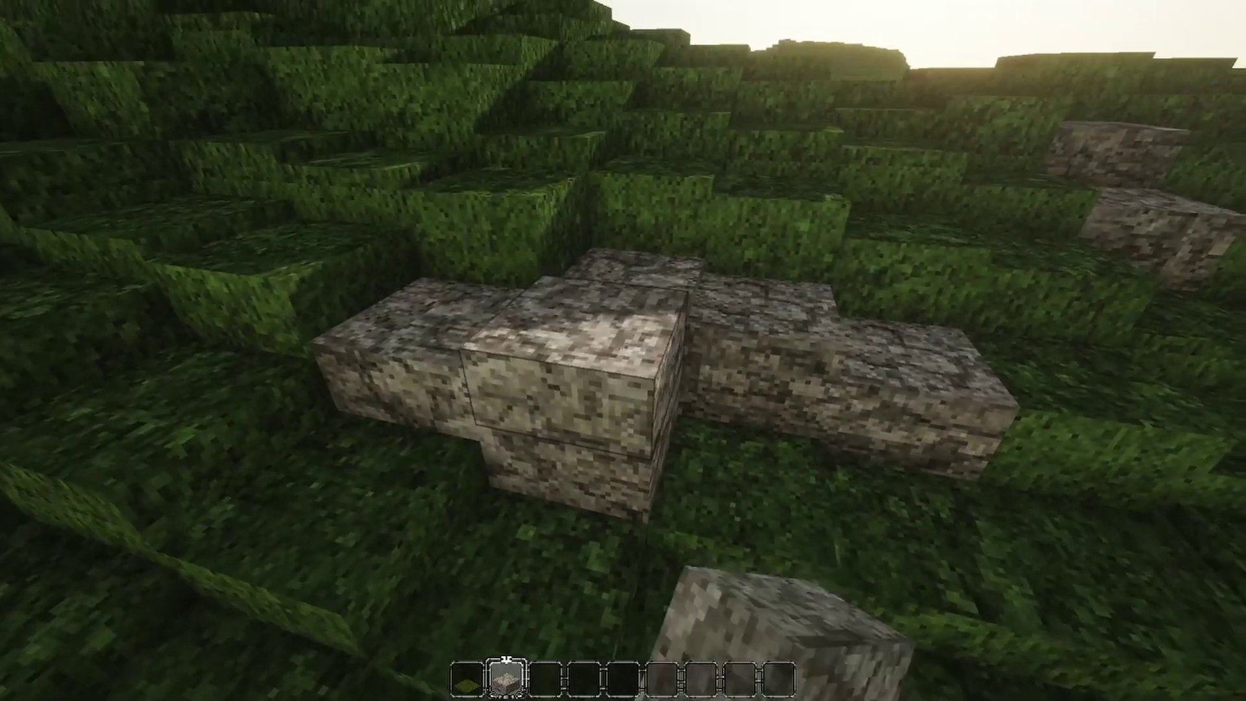
Select the grass block layer and view its shape variants in the block palette
key(1)
key(c)
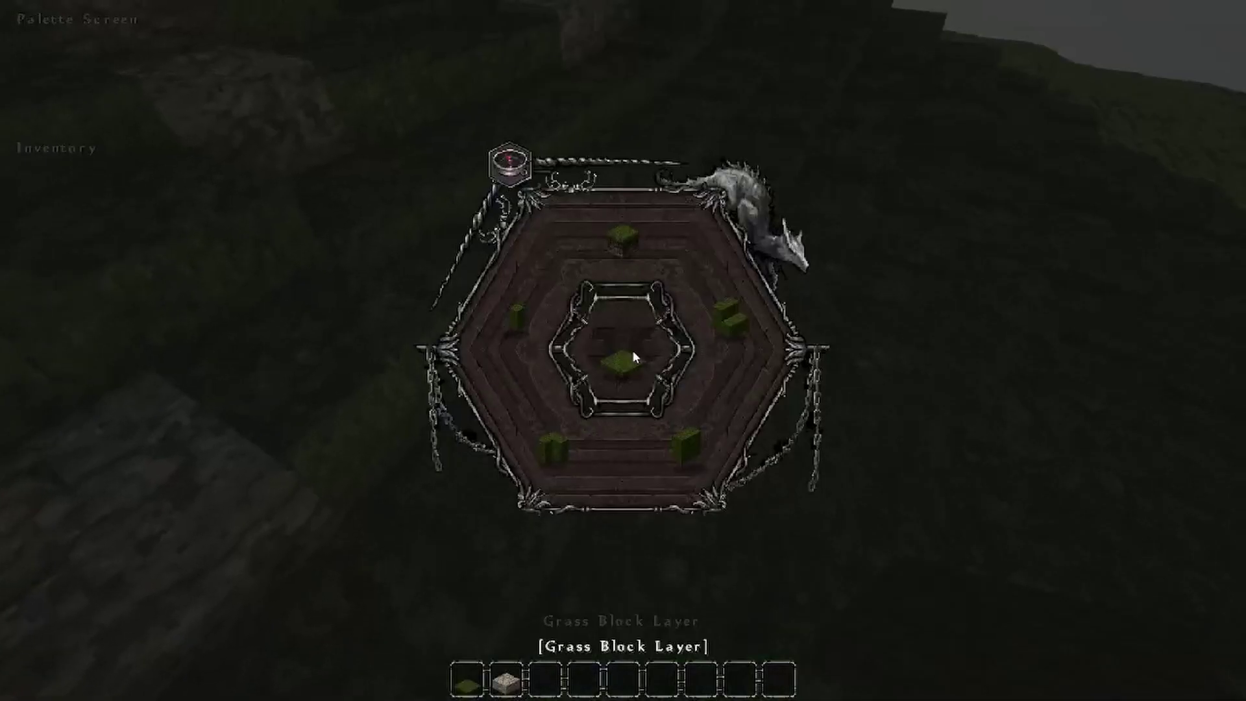
key(c)
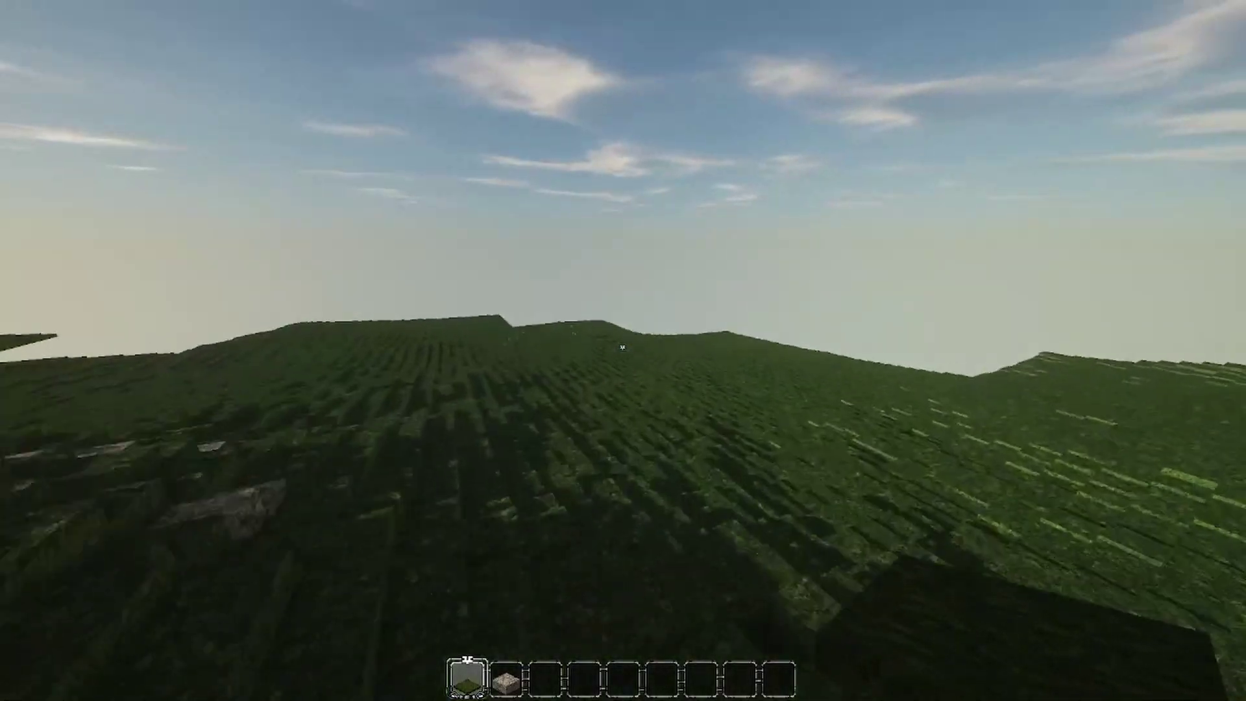
Add tan limestone bricks and the matching slab to the hotbar from the Cobble And Brick category
key(e)
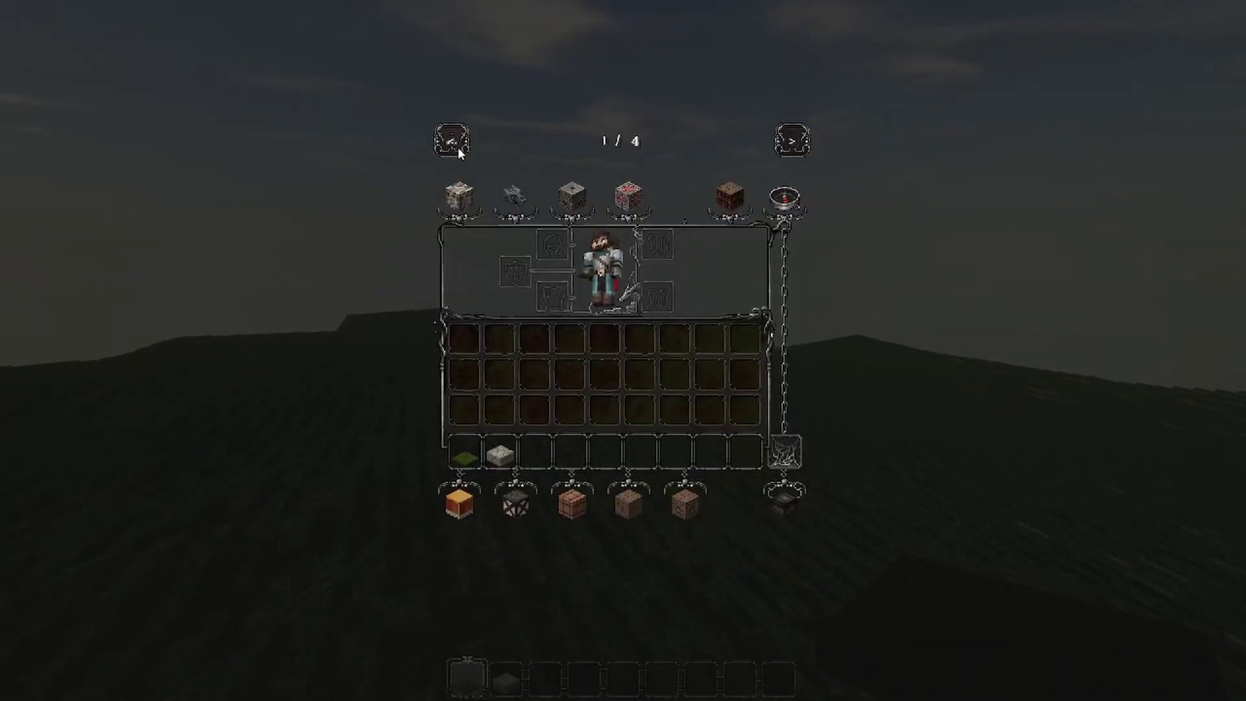
click(465, 195)
click(571, 338)
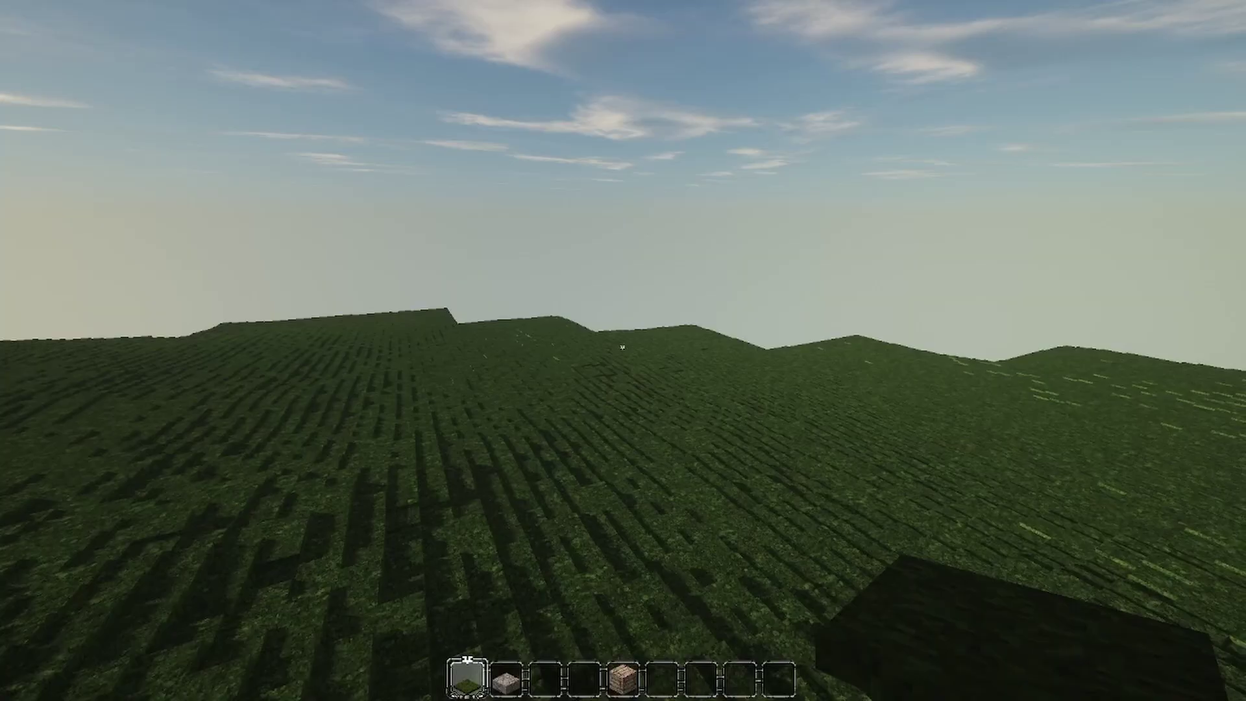
key(6)
key(e)
key(e)
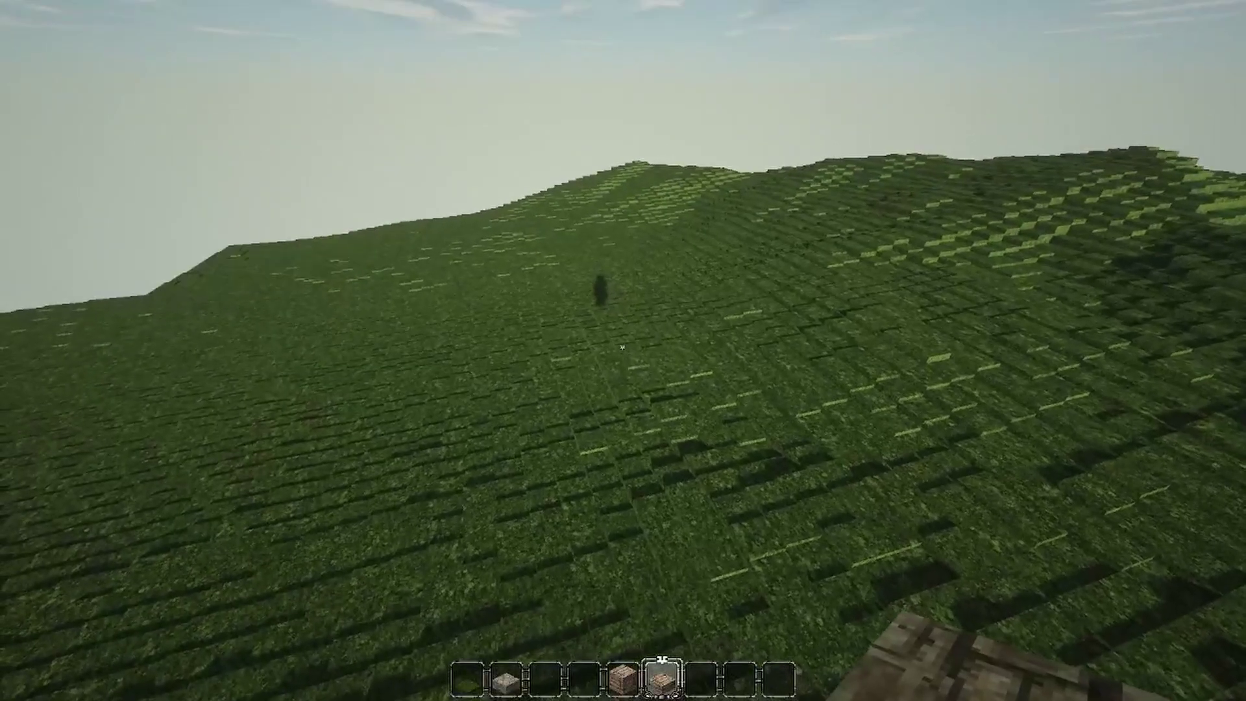
Toggle the advanced tooltips off and on repeatedly, leaving them shown
key(F3+h)
key(F3+h)
key(7)
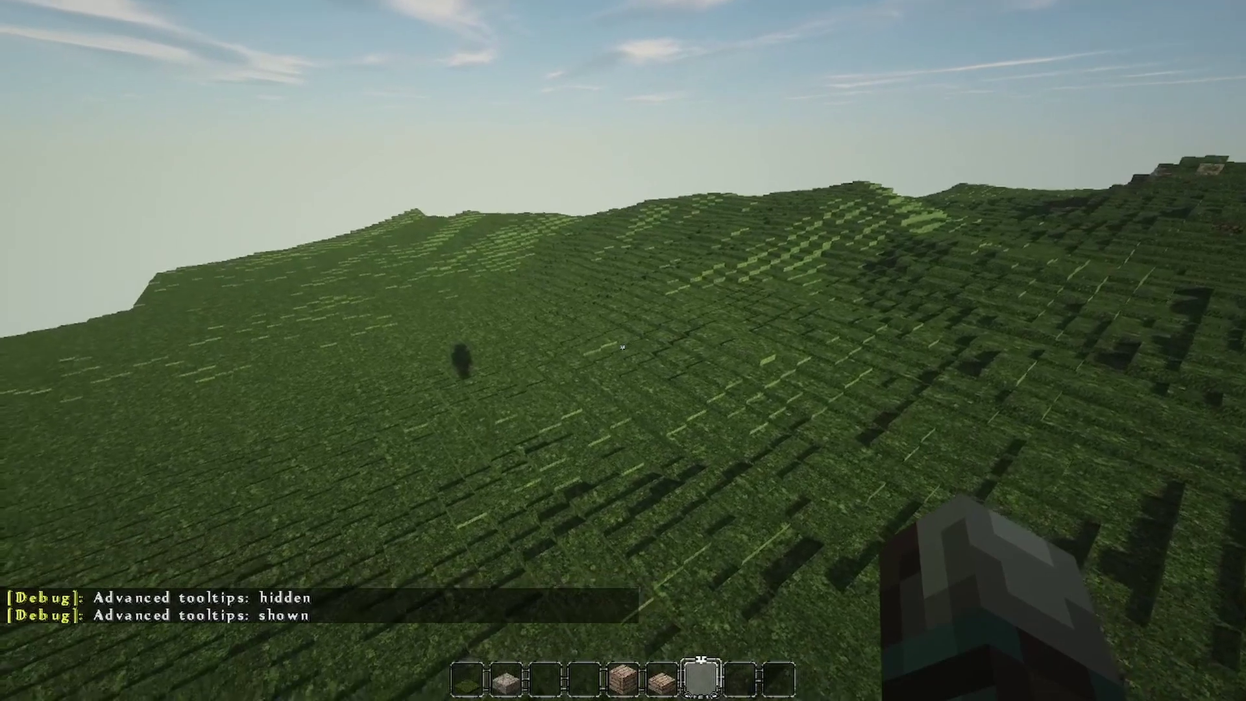
key(F3+h)
key(F3+h)
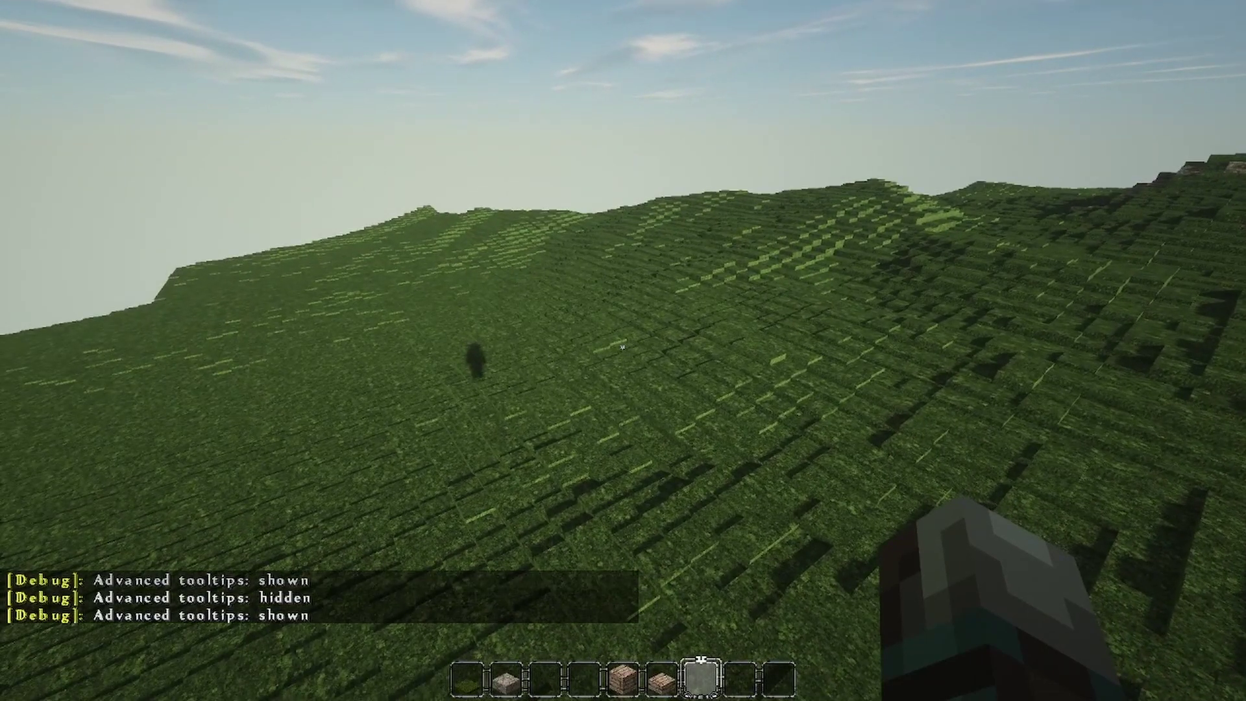
key(F3+h)
key(F3+h)
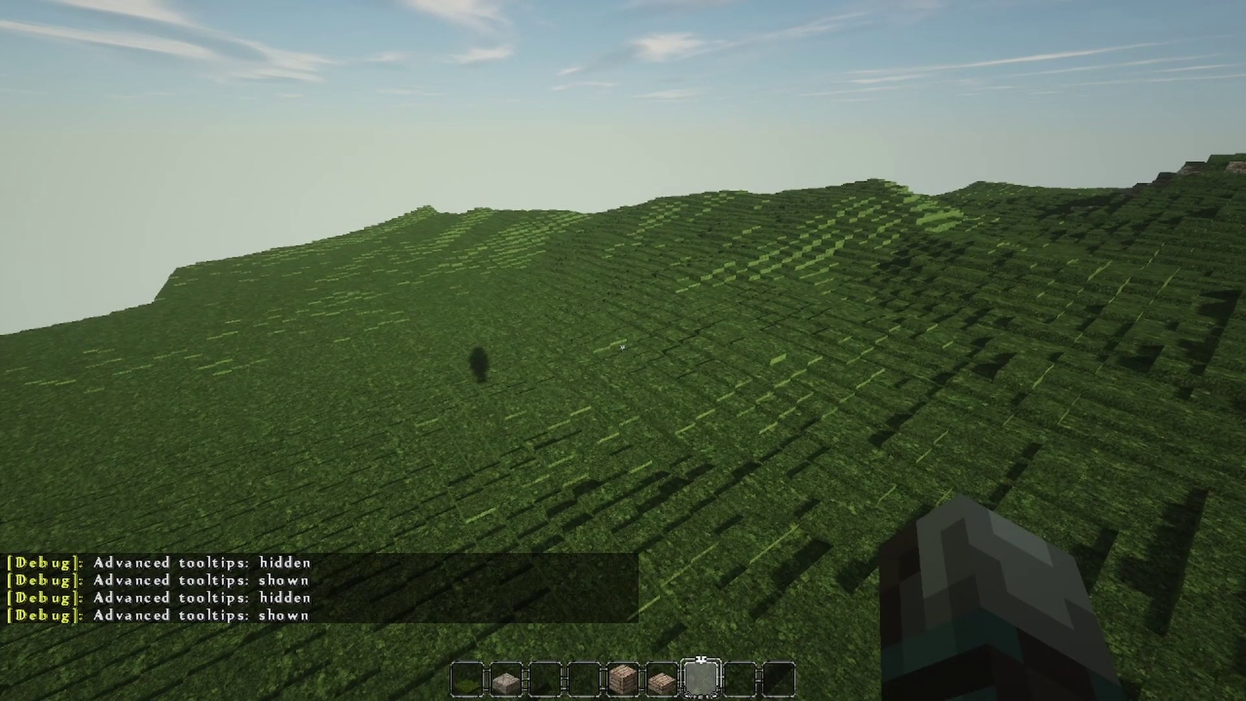
Look up the tan limestone bricks slab's block ID, browse the inventory pages and pick the grass layer block from the terrain
key(e)
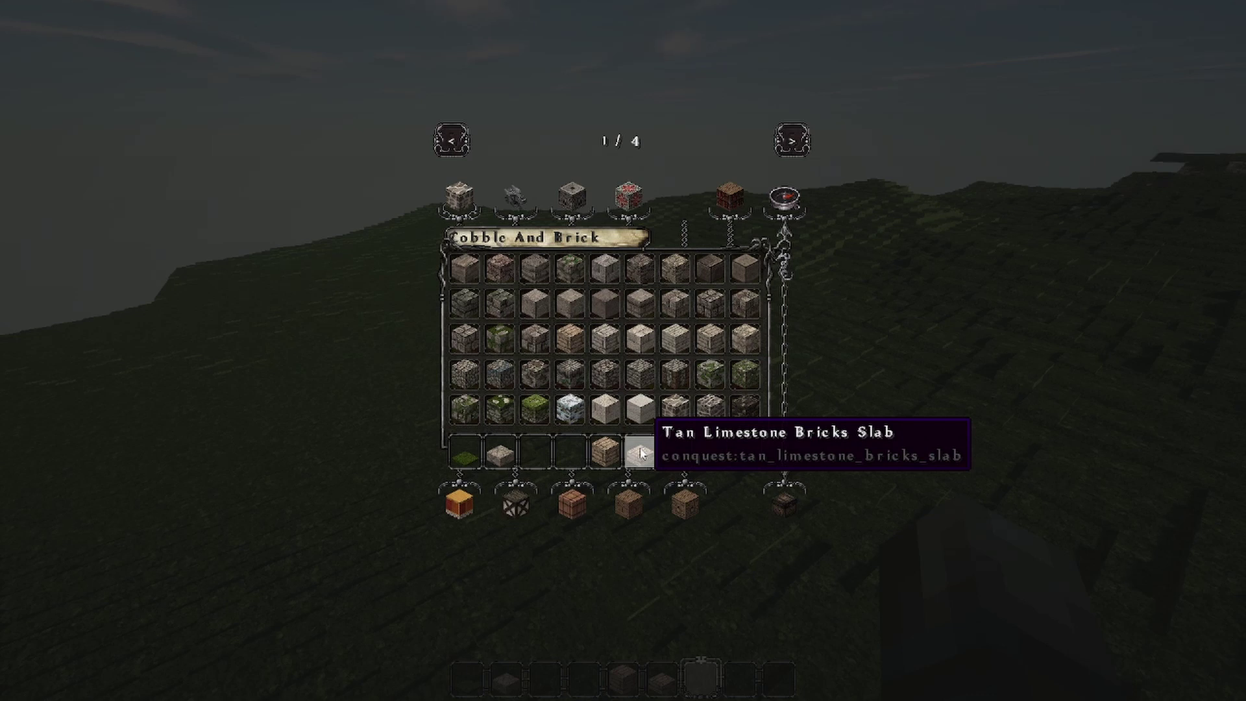
scroll(667, 362, down, 3)
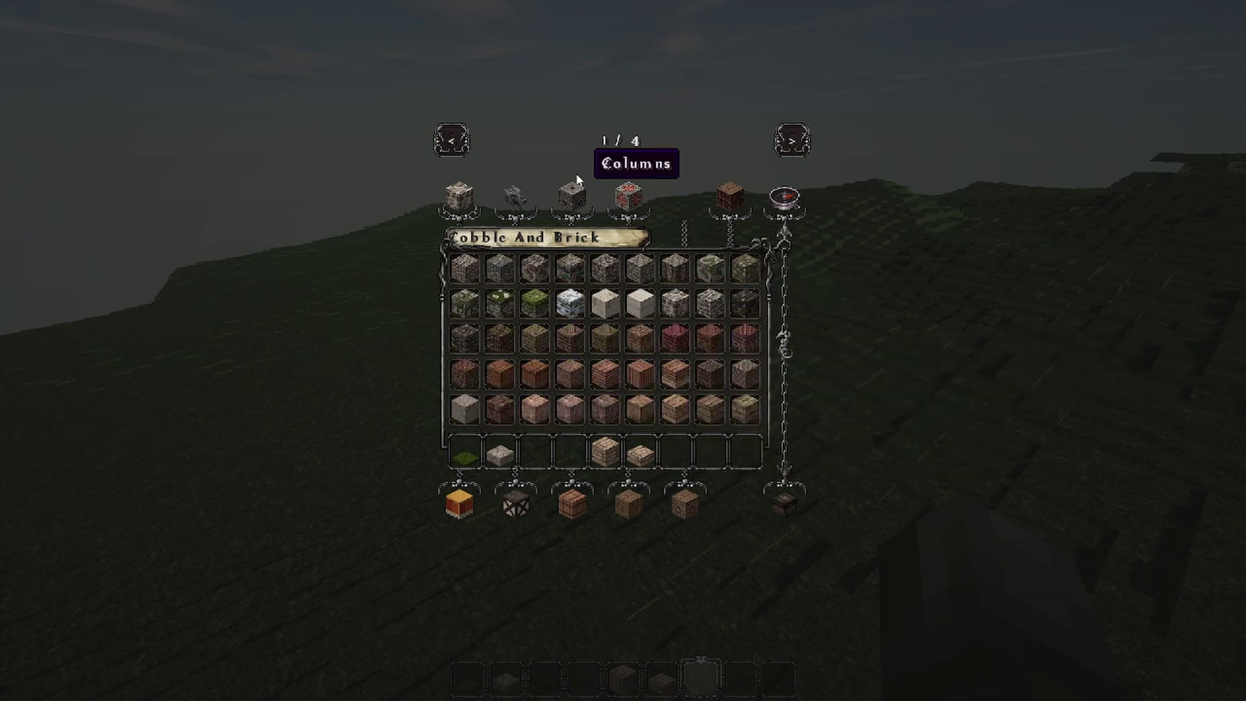
click(792, 143)
click(793, 143)
key(e)
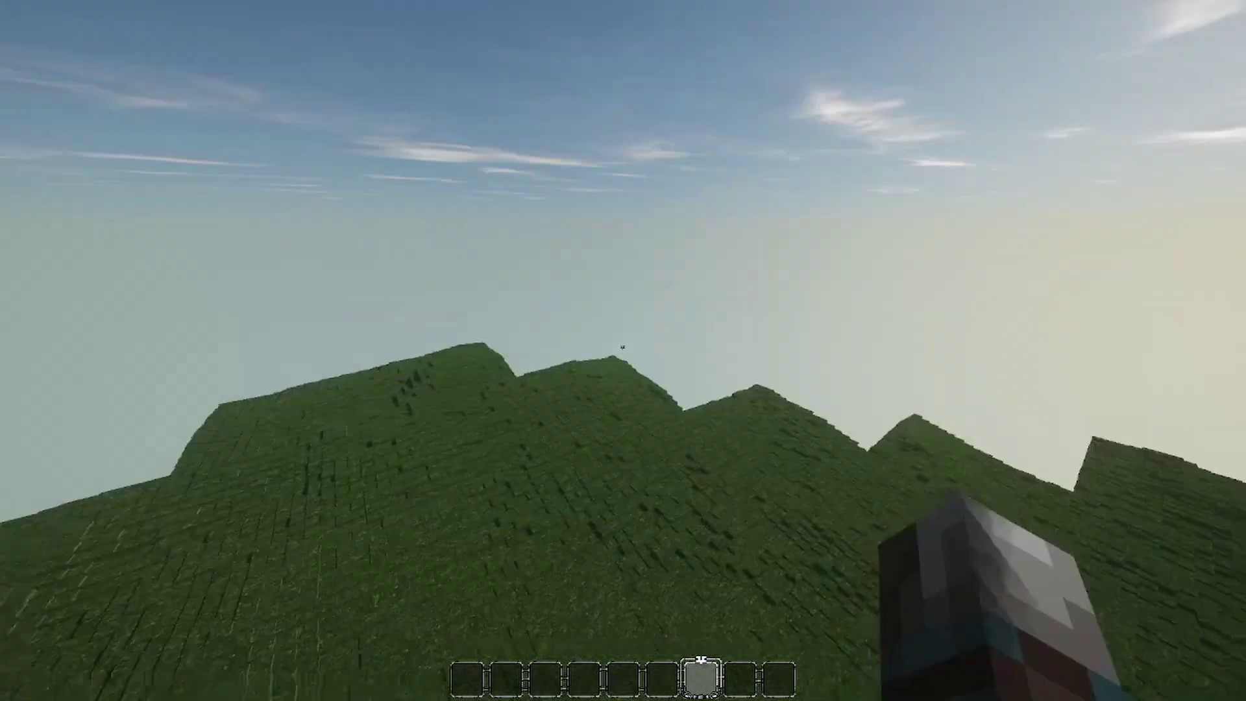
middle_click(622, 348)
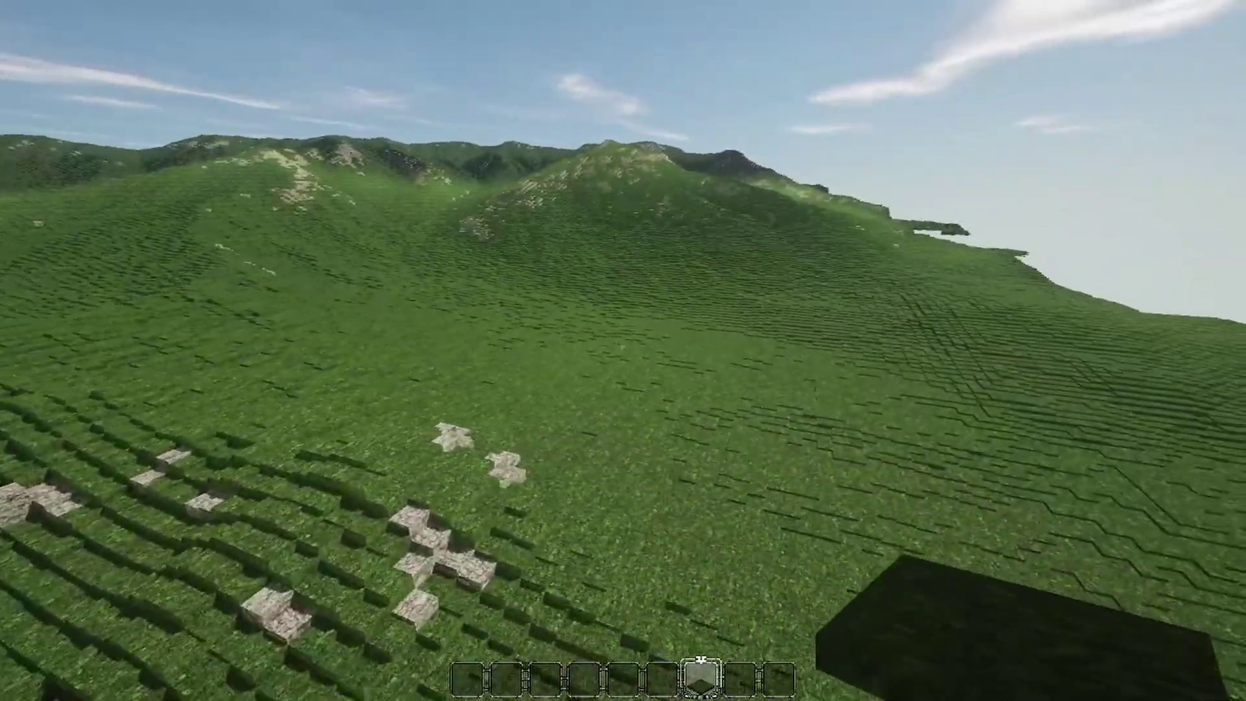
Switch to WorldPainter and run a global operation that fills the whole map with the Frost layer
key(Escape)
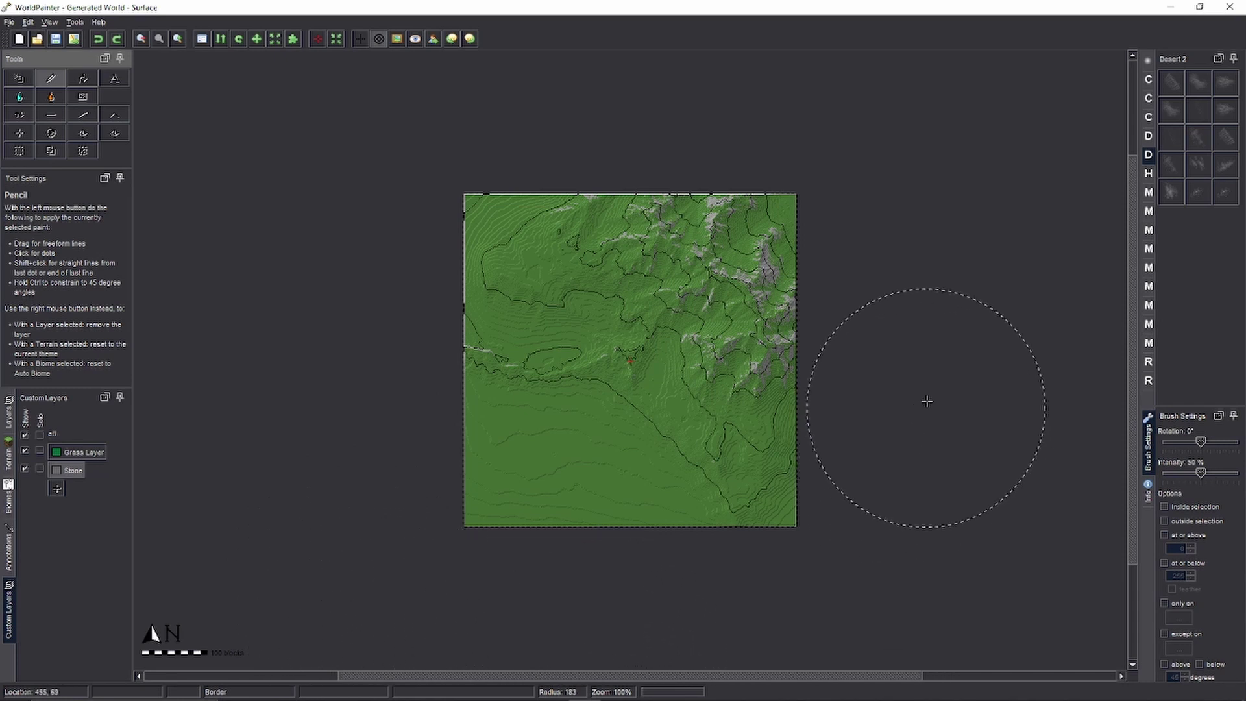
scroll(236, 510, down, 5)
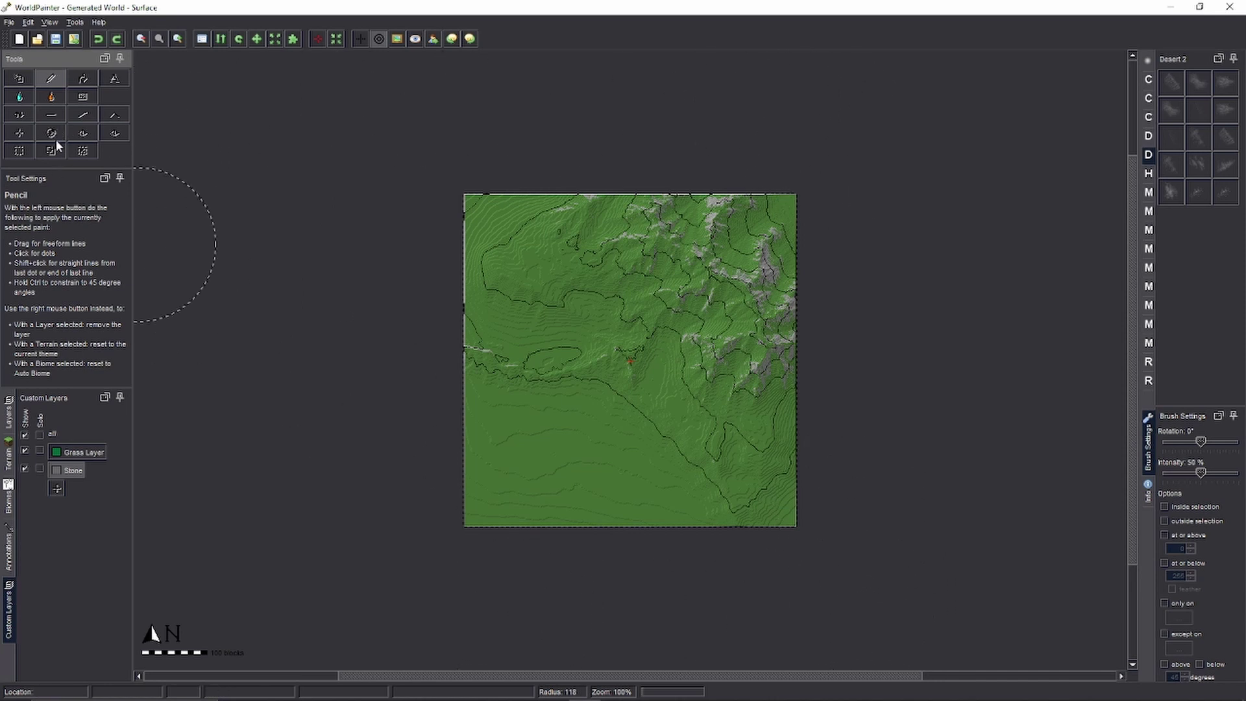
key(ctrl+g)
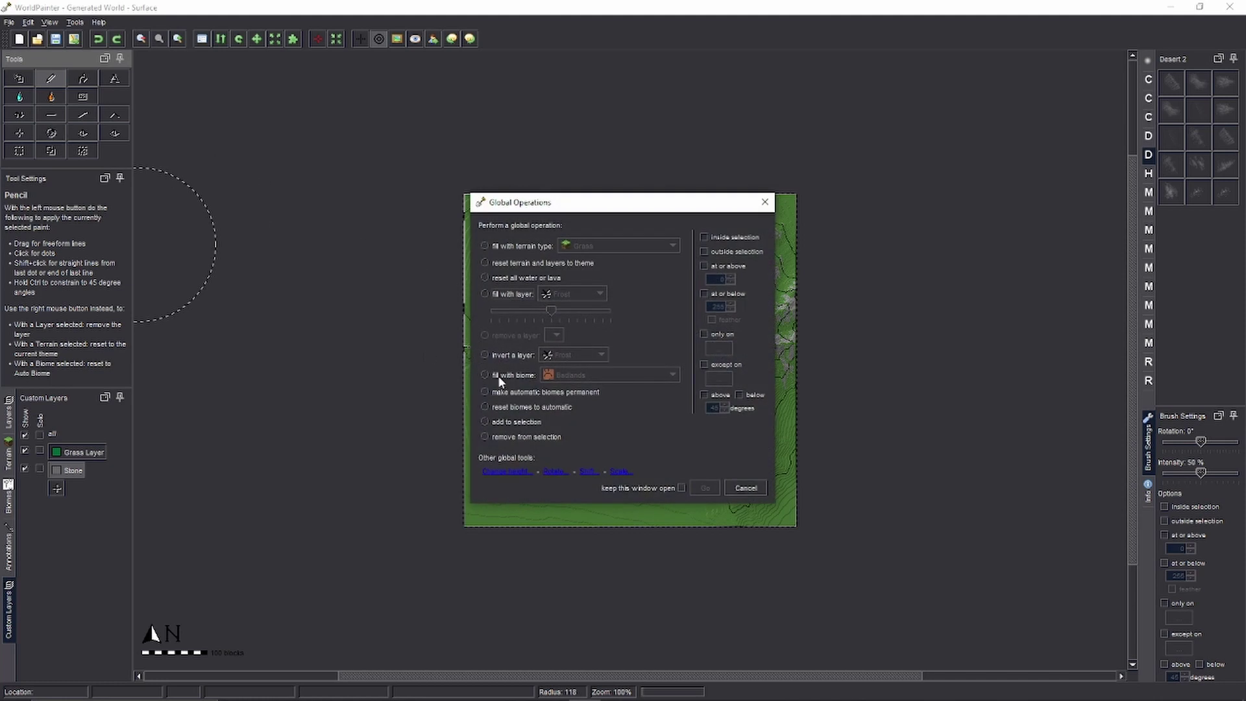
click(504, 295)
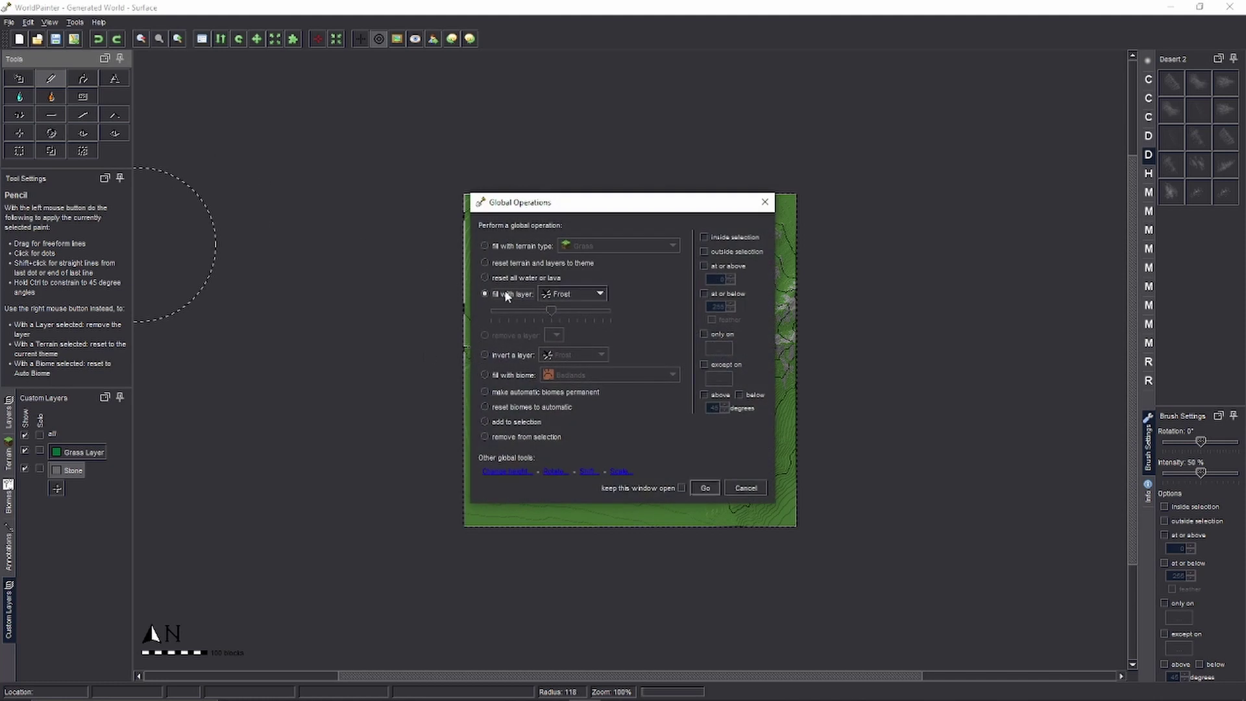
click(584, 294)
click(562, 309)
click(705, 488)
Check the frost cover across the map and export the world to Minecraft
scroll(720, 409, up, 1)
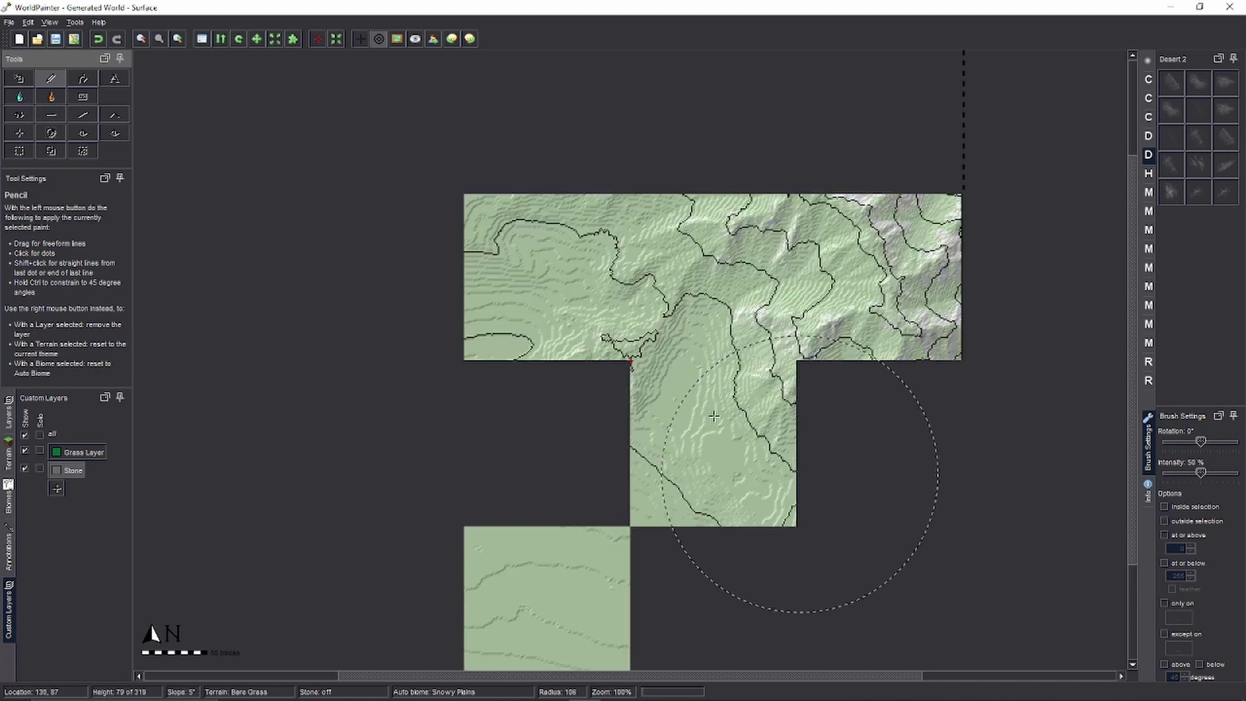
scroll(720, 409, down, 1)
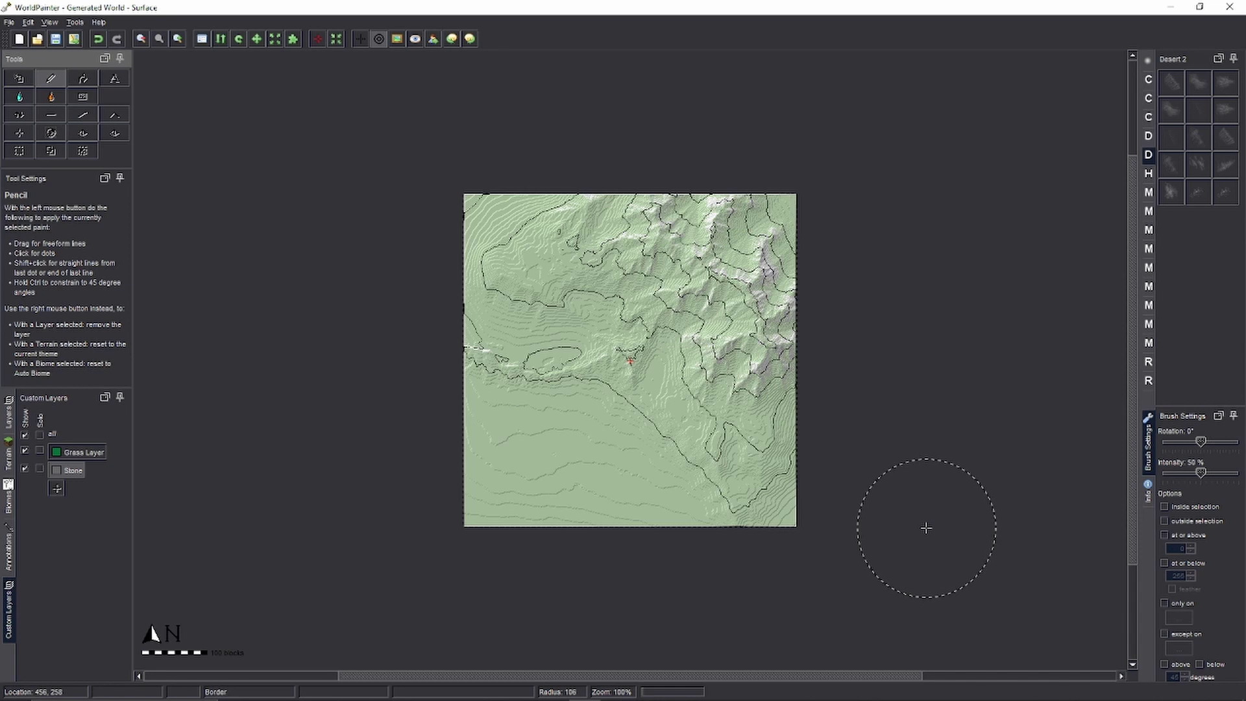
scroll(786, 386, up, 1)
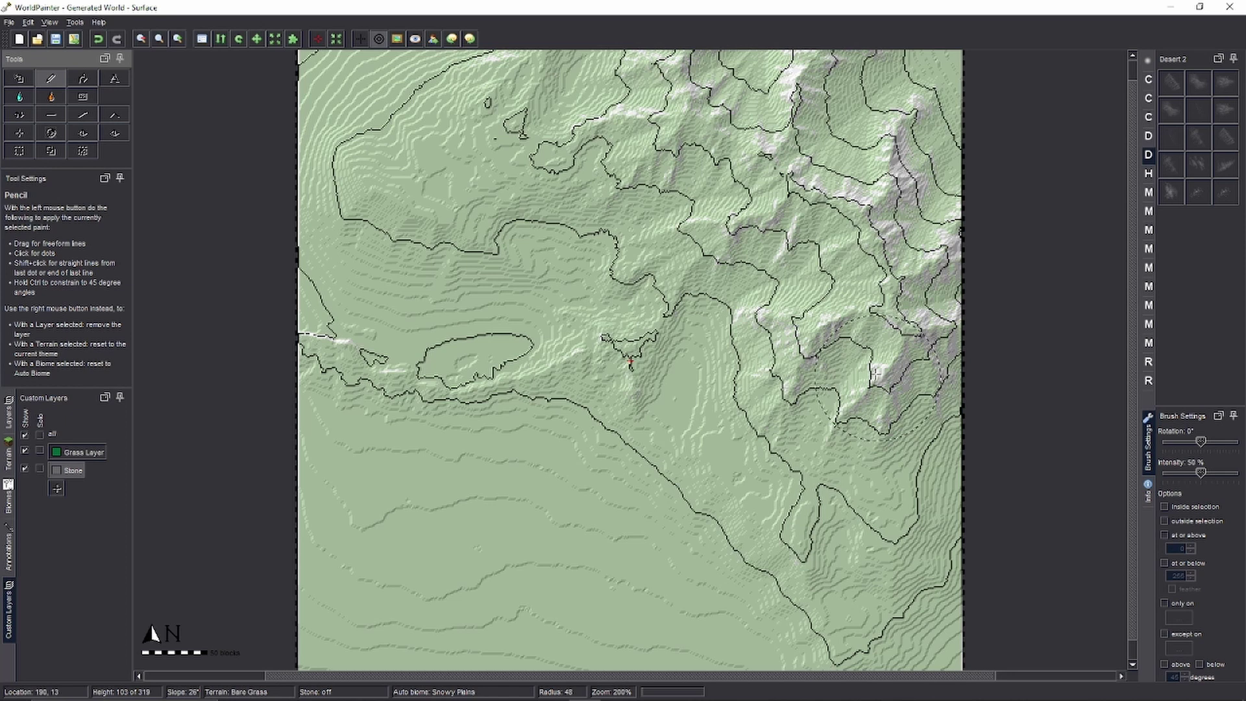
scroll(741, 414, down, 1)
scroll(737, 426, up, 1)
scroll(781, 440, down, 1)
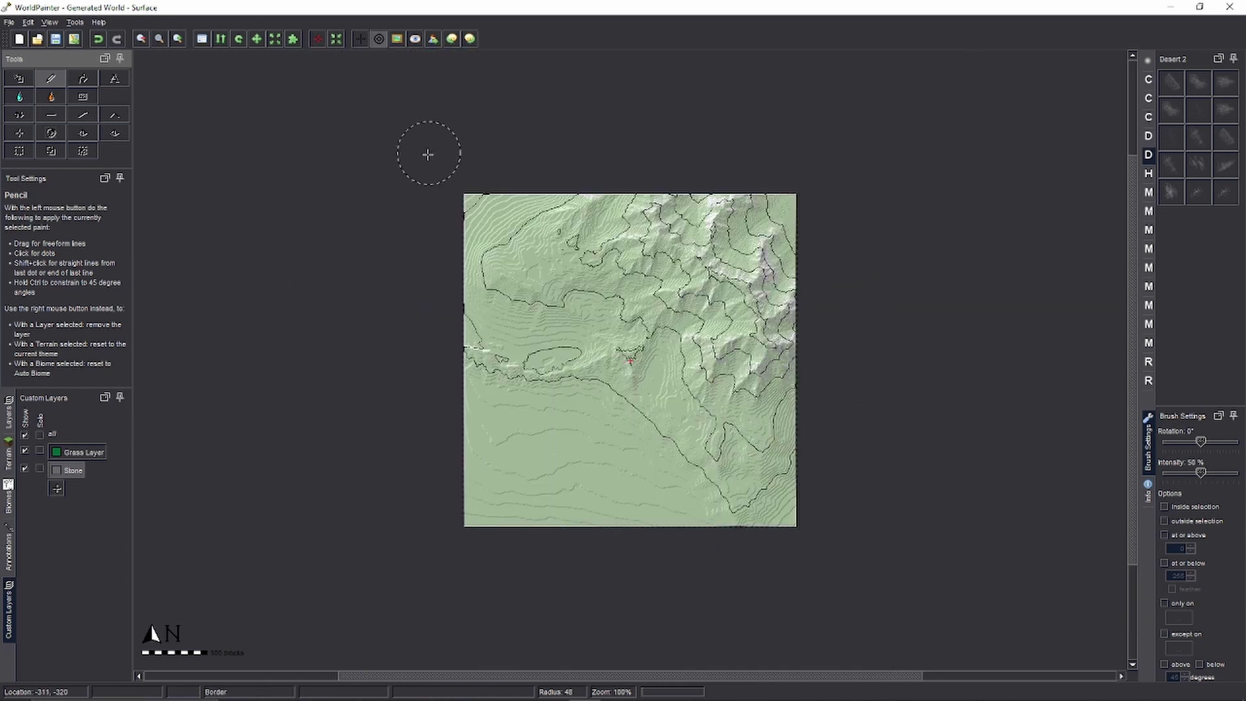
click(9, 23)
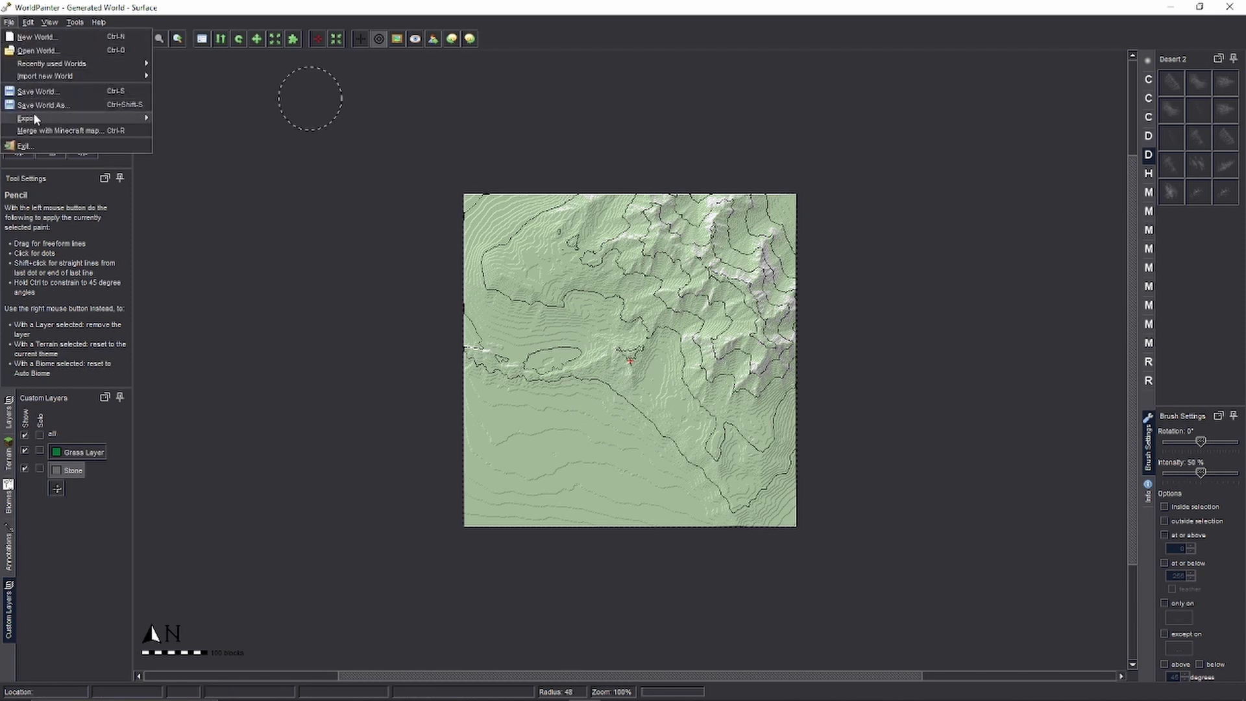
mouse_move(33, 117)
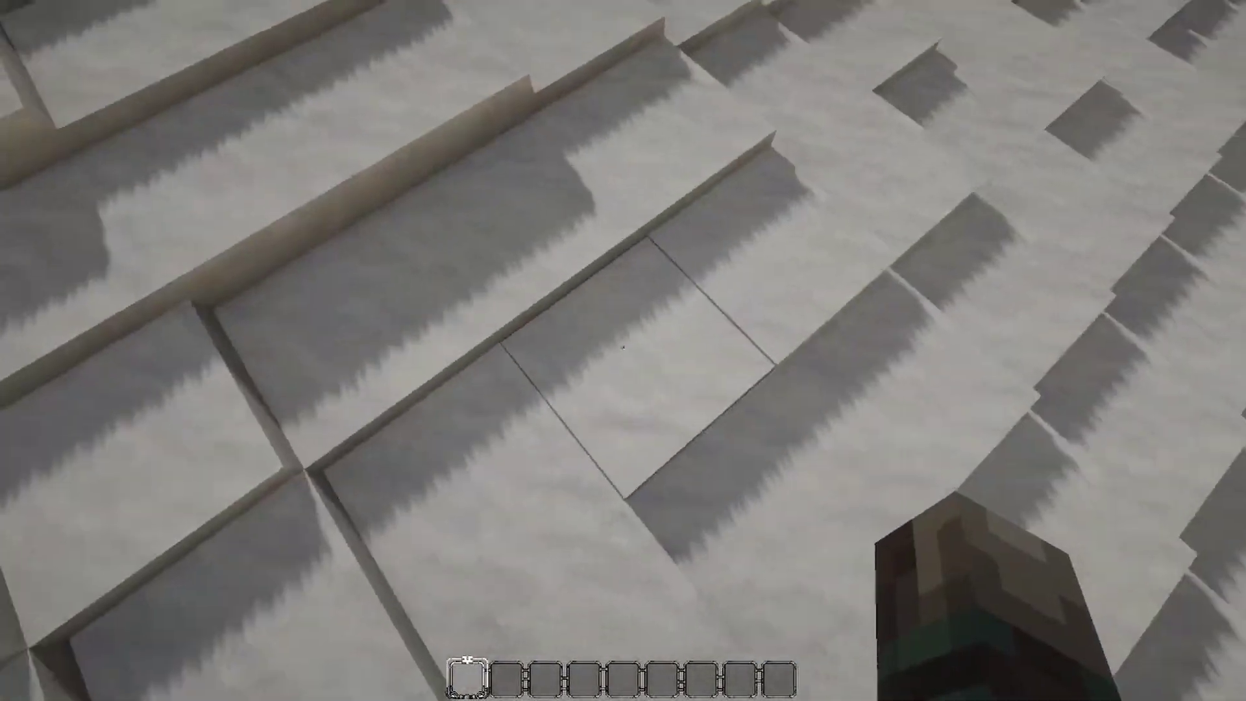
Switch to Minecraft, pick the snow block from the terrain, check it in the inventory and select an empty hotbar slot
middle_click(623, 351)
key(e)
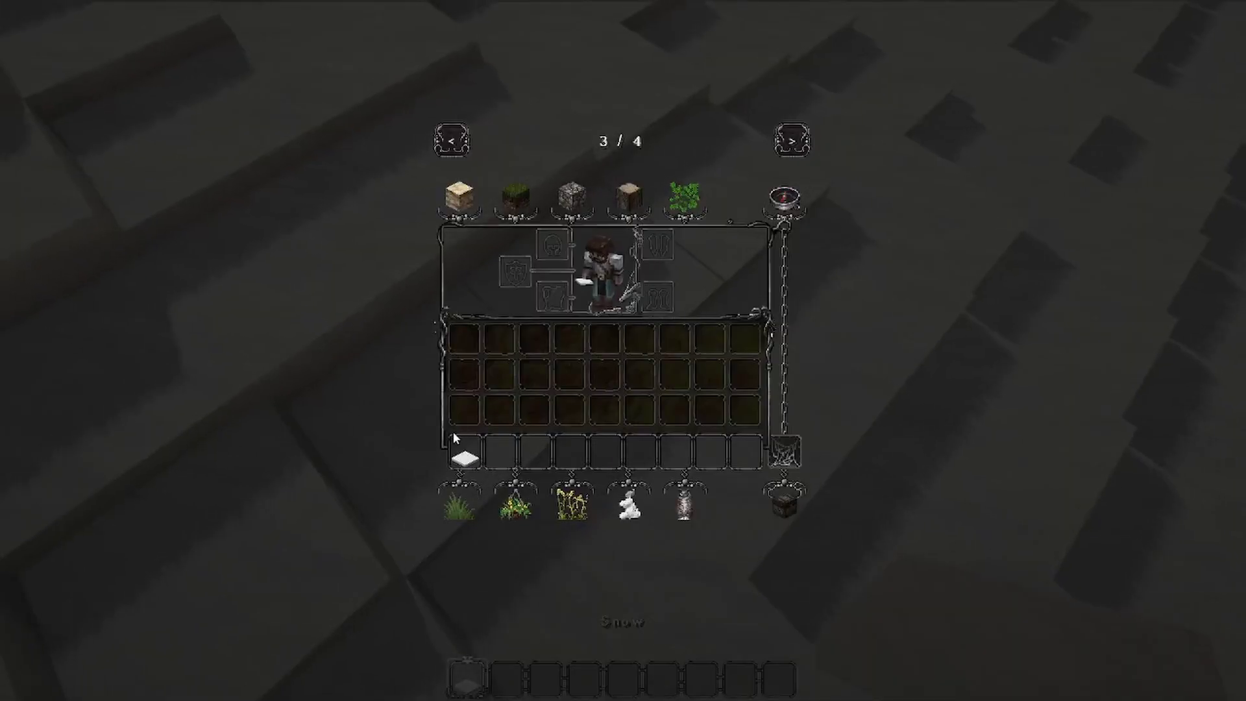
key(e)
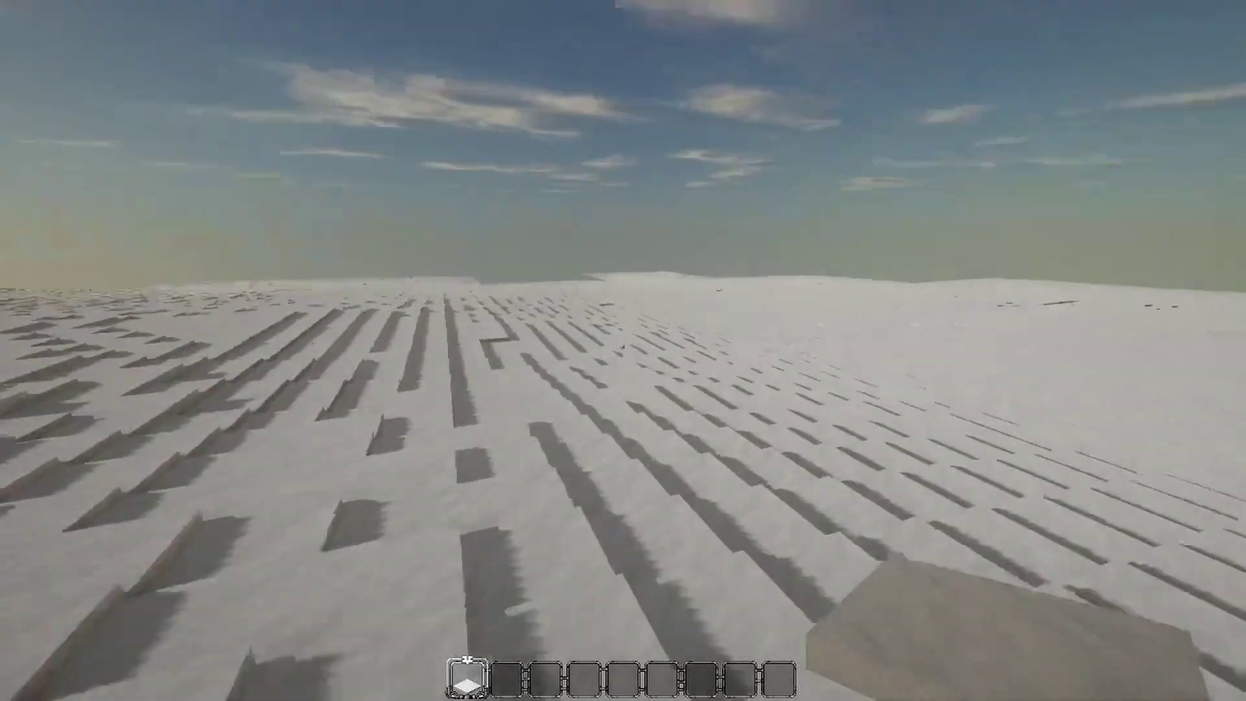
scroll(622, 351, down, 1)
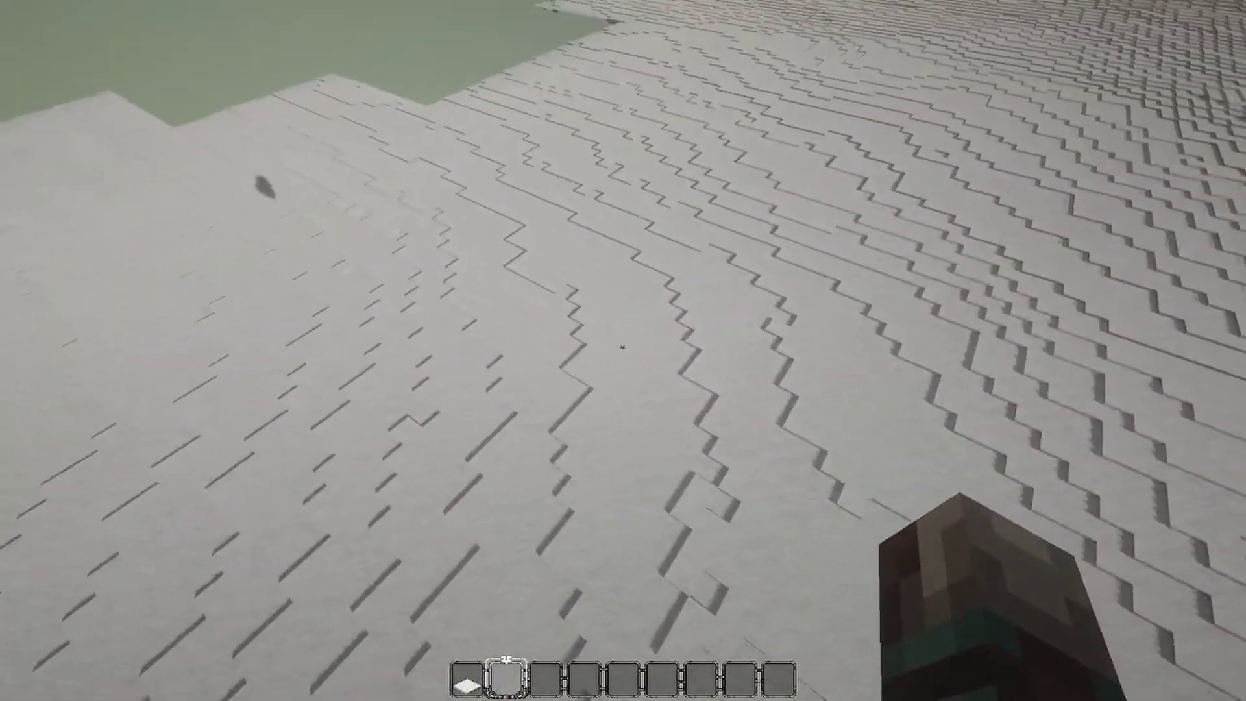
Enter spectator mode and use //gmask to restrict edits to blocks above grass_block and dirt
key(F3+n)
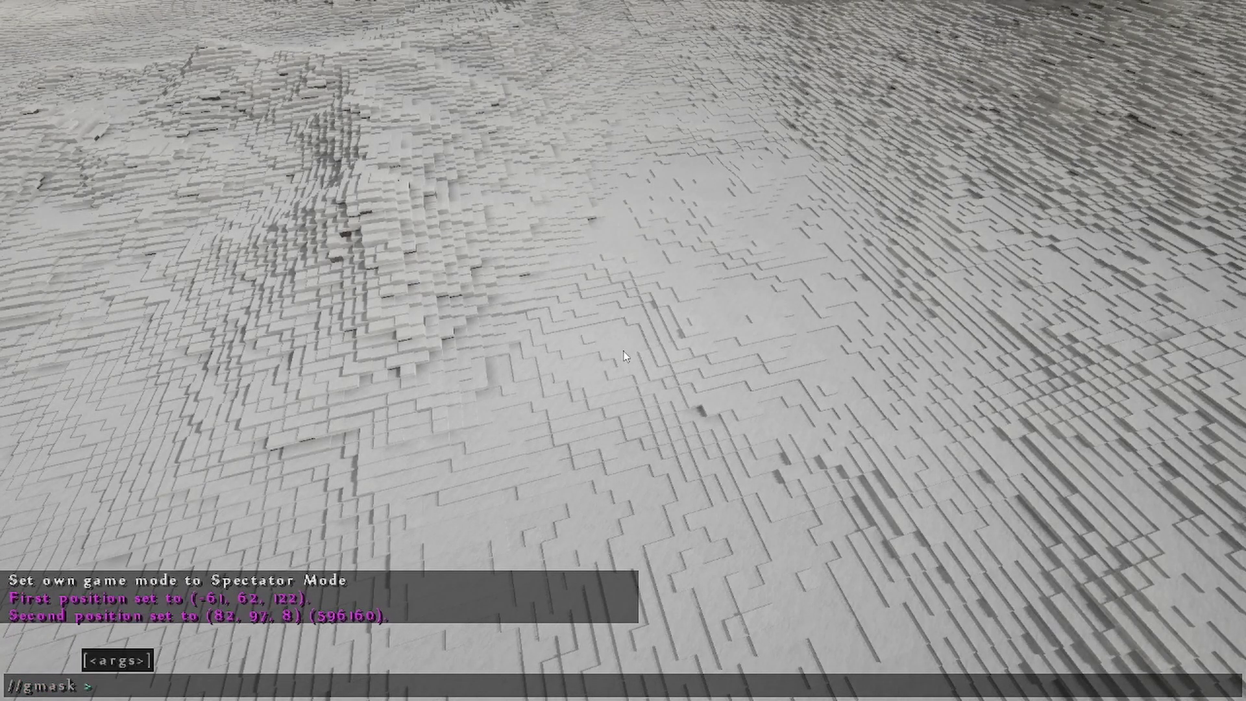
text(gra)
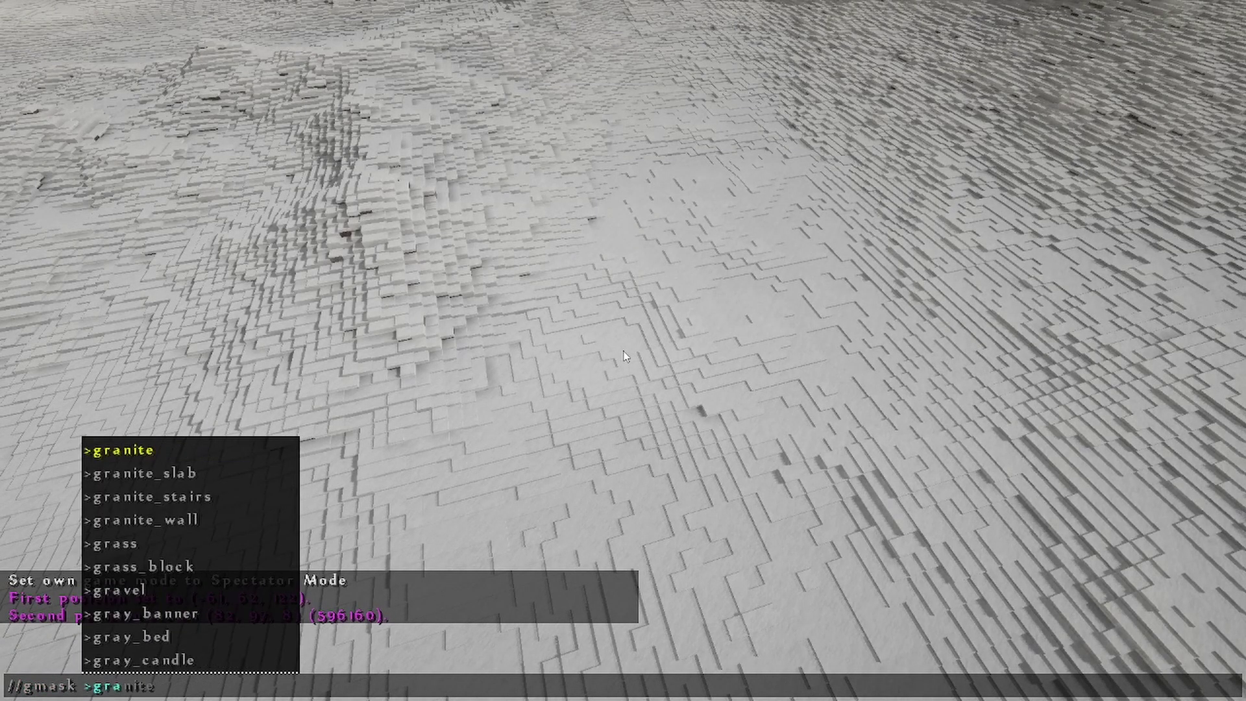
text(ss_block,dir)
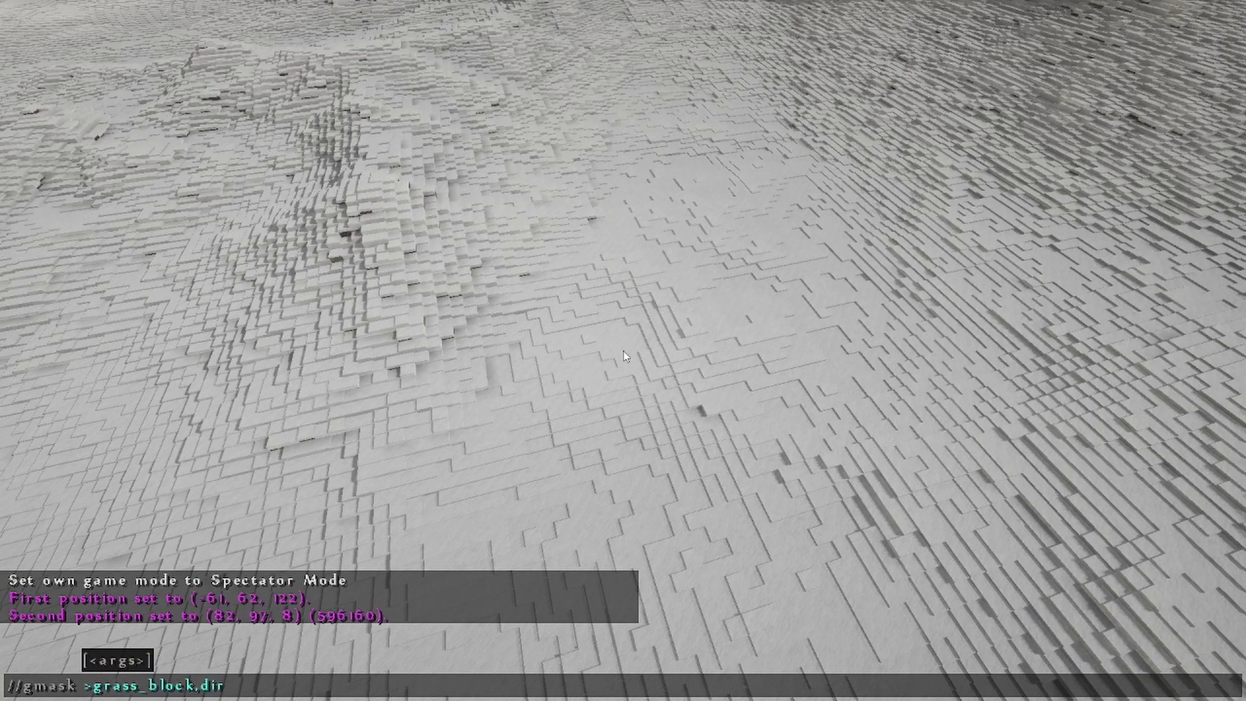
key(Return)
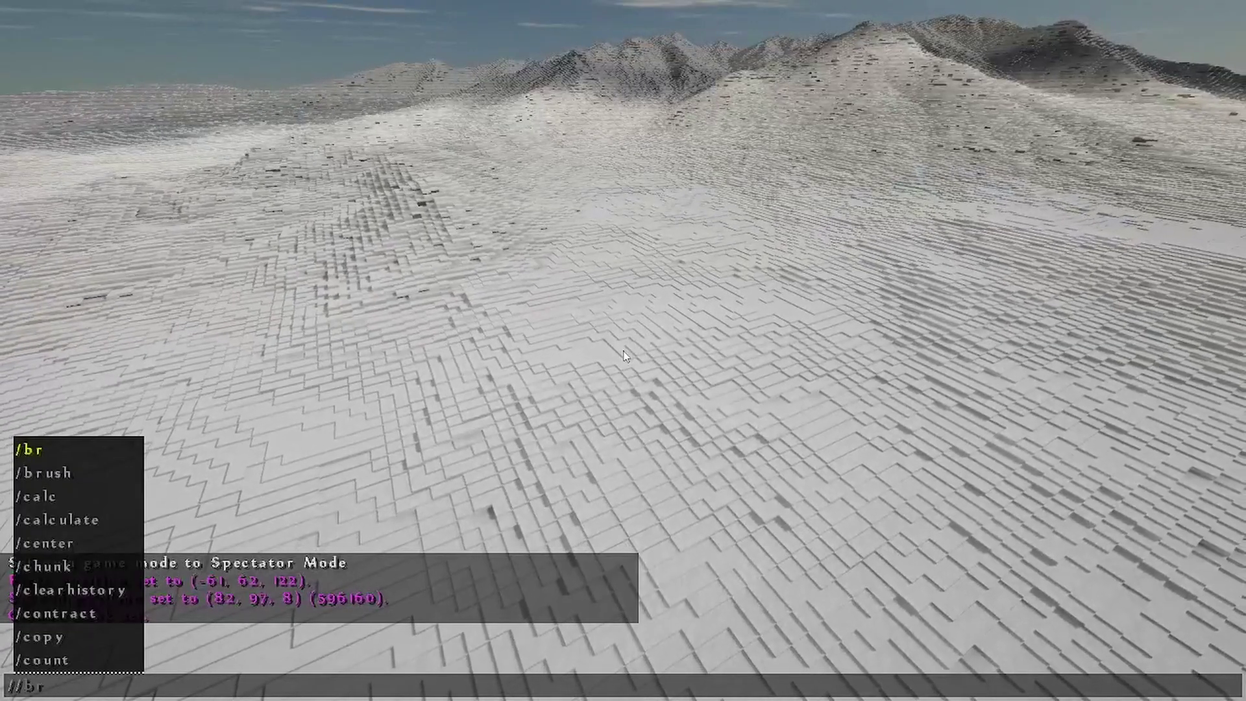
Try to replace the snow in the selected region with conquest:grass_block_layer using //replace, and inspect the terrain
key(BackSpace)
key(BackSpace)
text(replace snow)
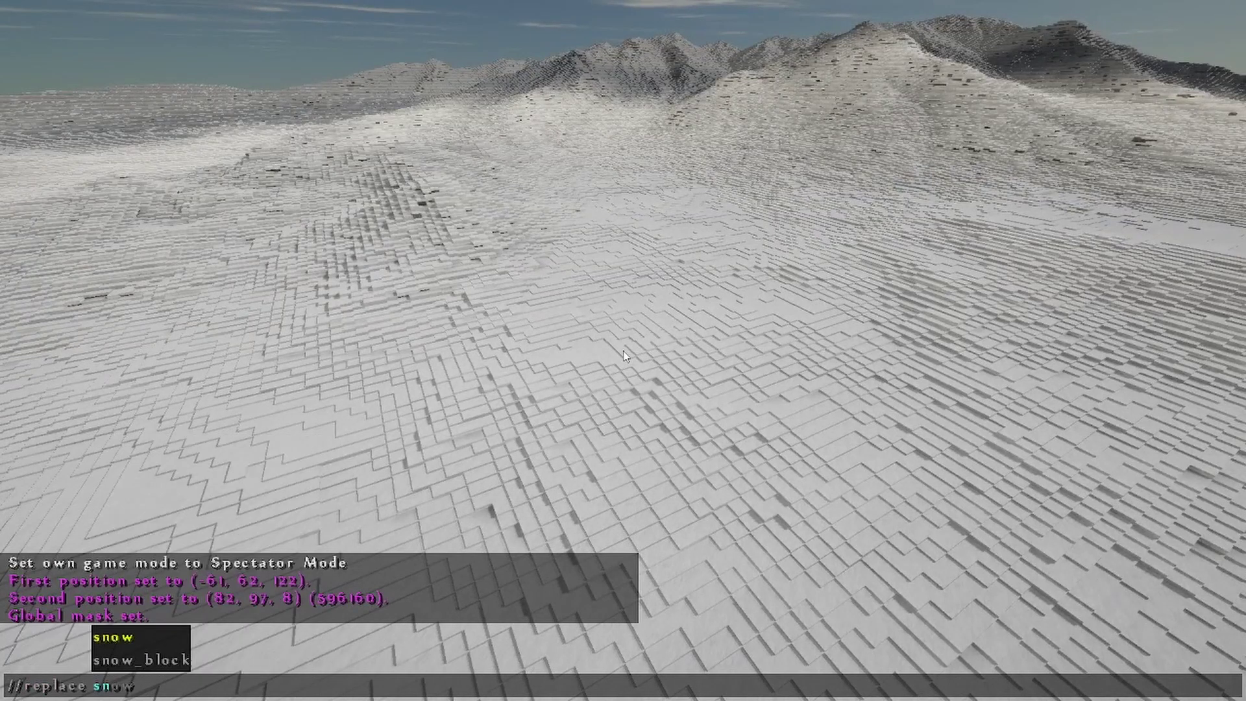
key(Tab)
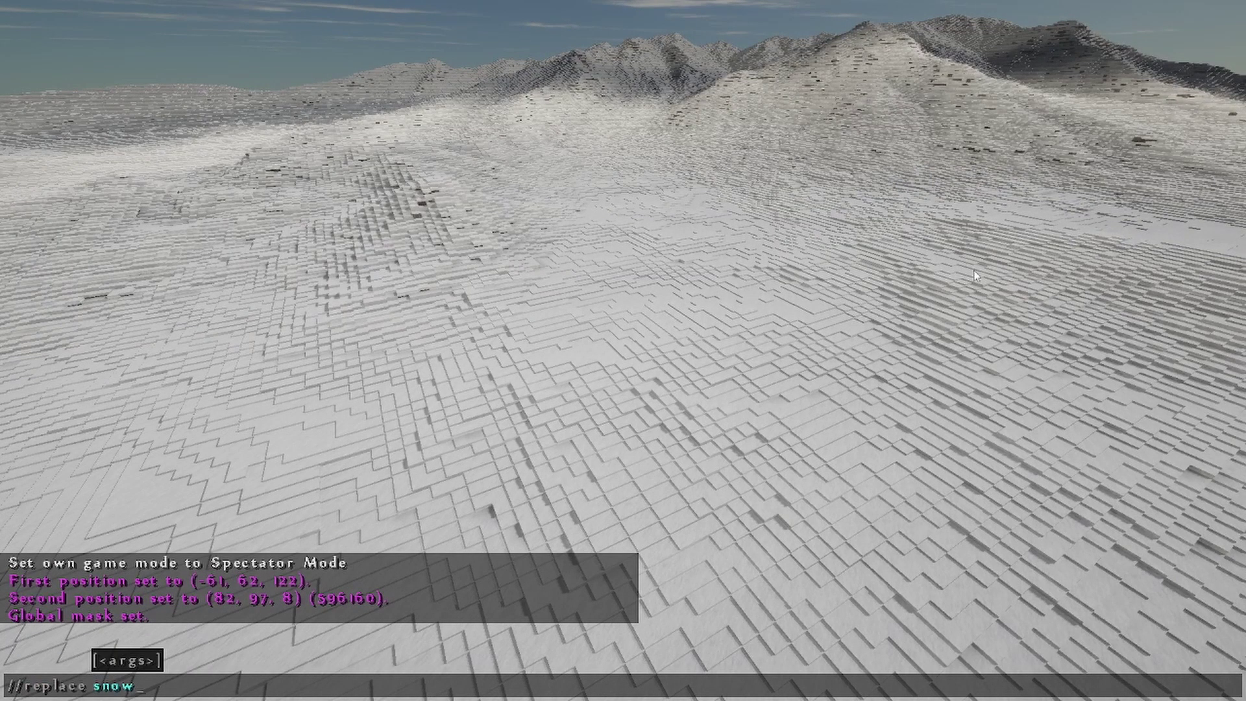
text(##)
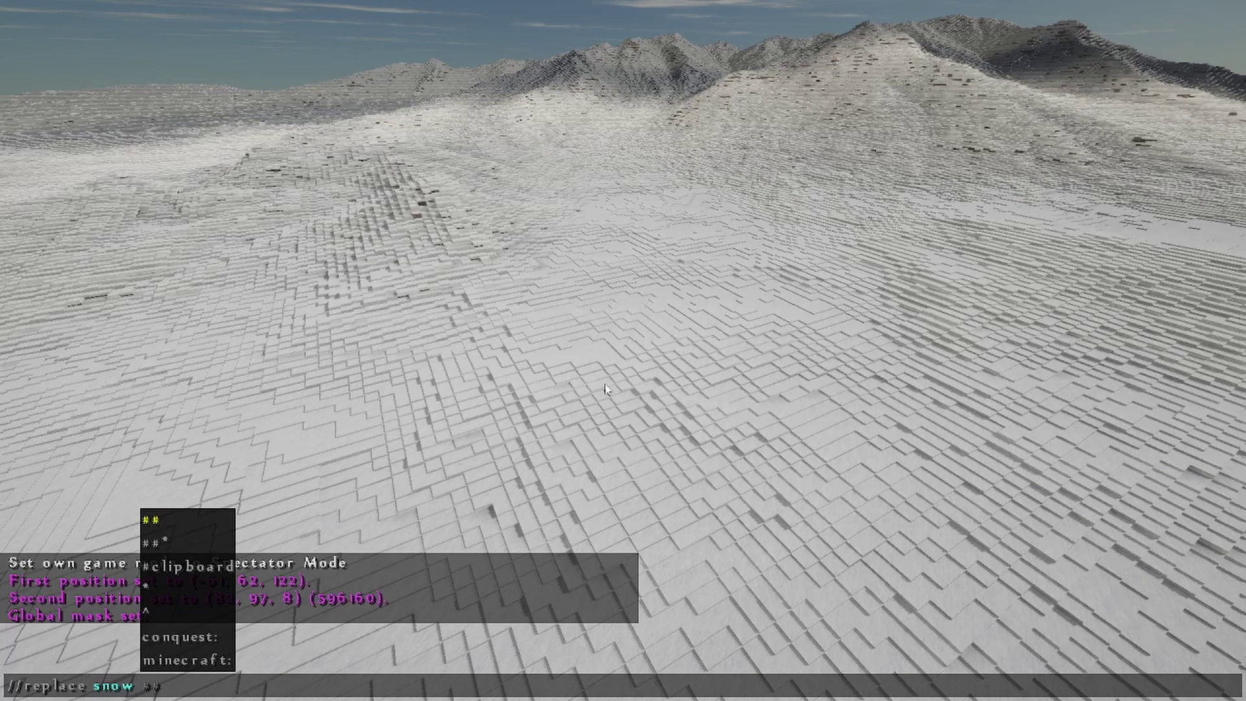
text(co)
key(BackSpace)
text(a)
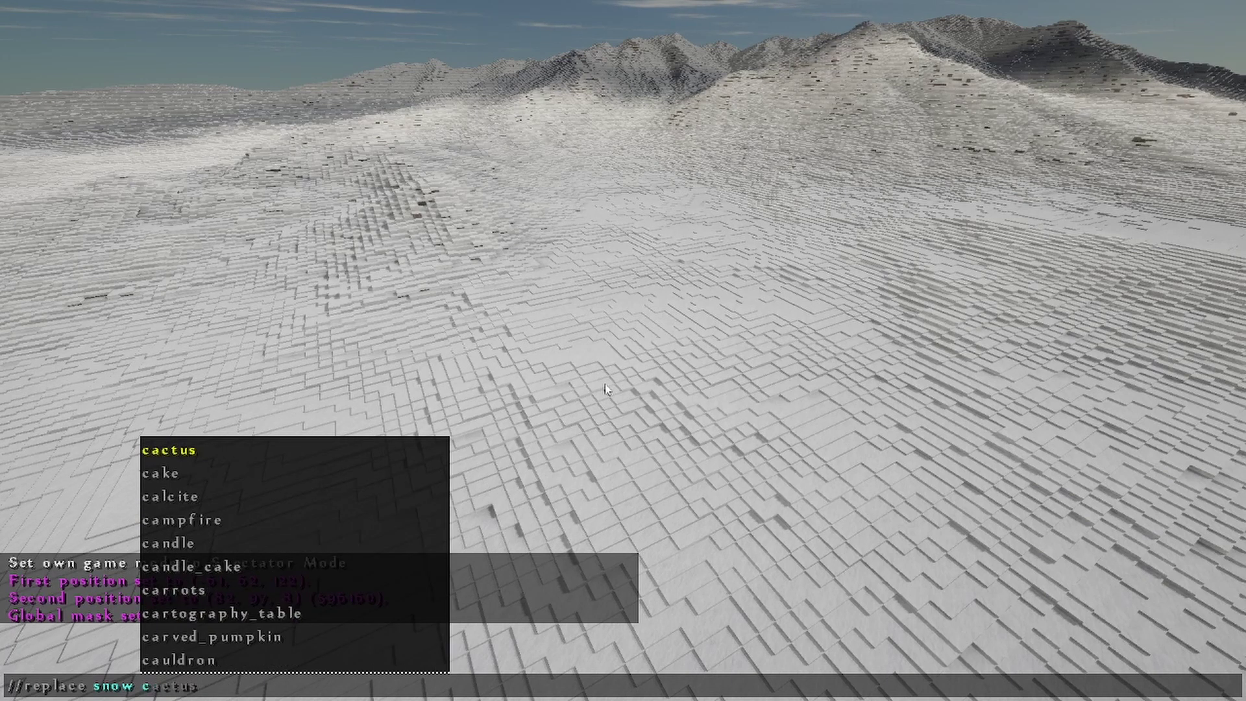
key(BackSpace)
key(BackSpace)
text(conquest:)
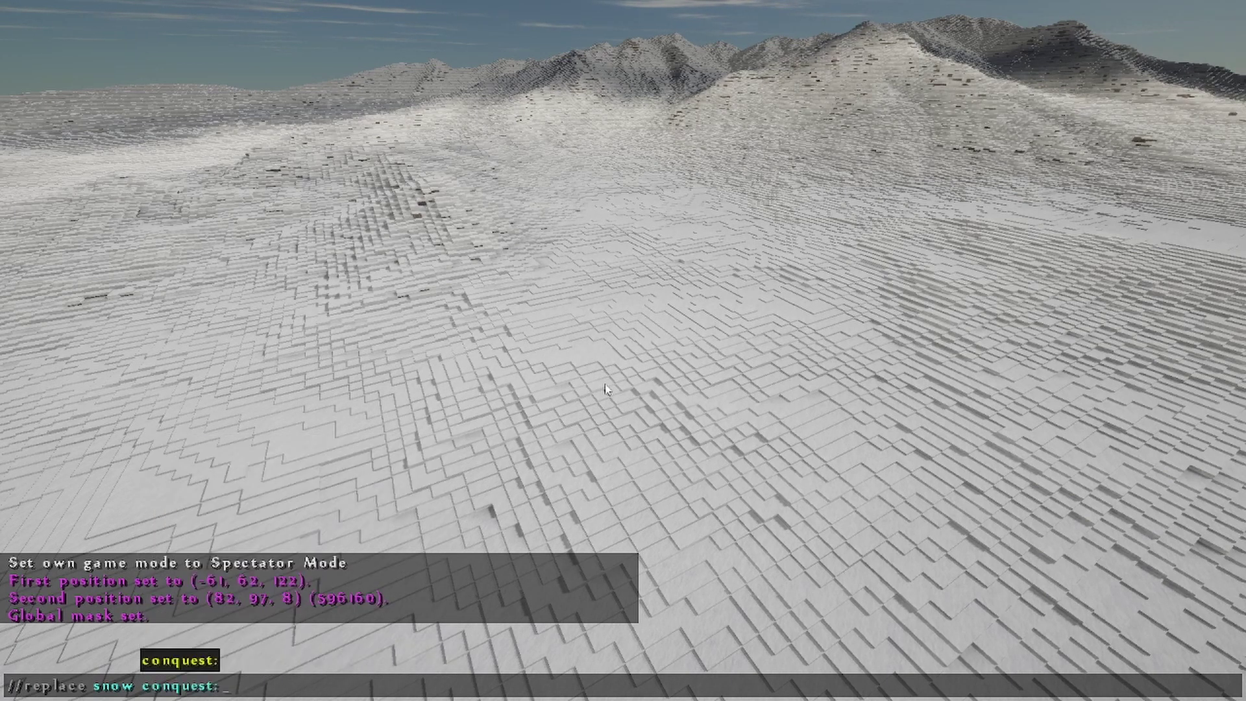
key(BackSpace)
text(gras)
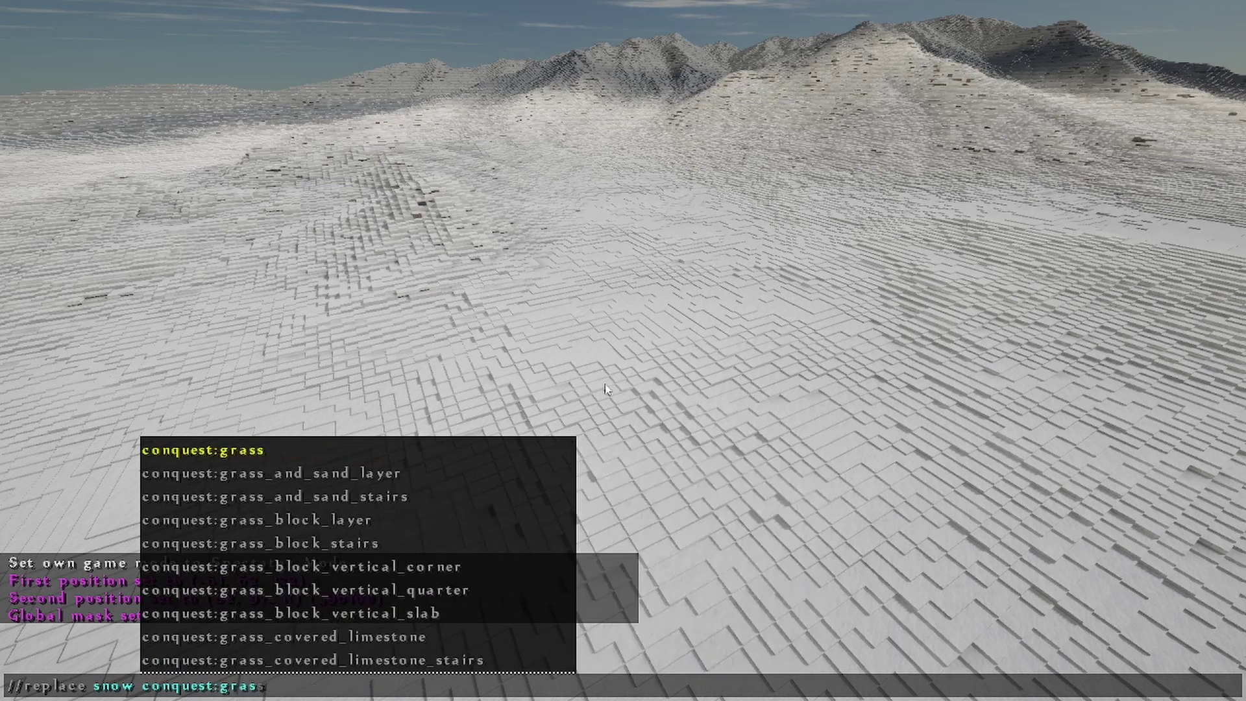
text(s_b)
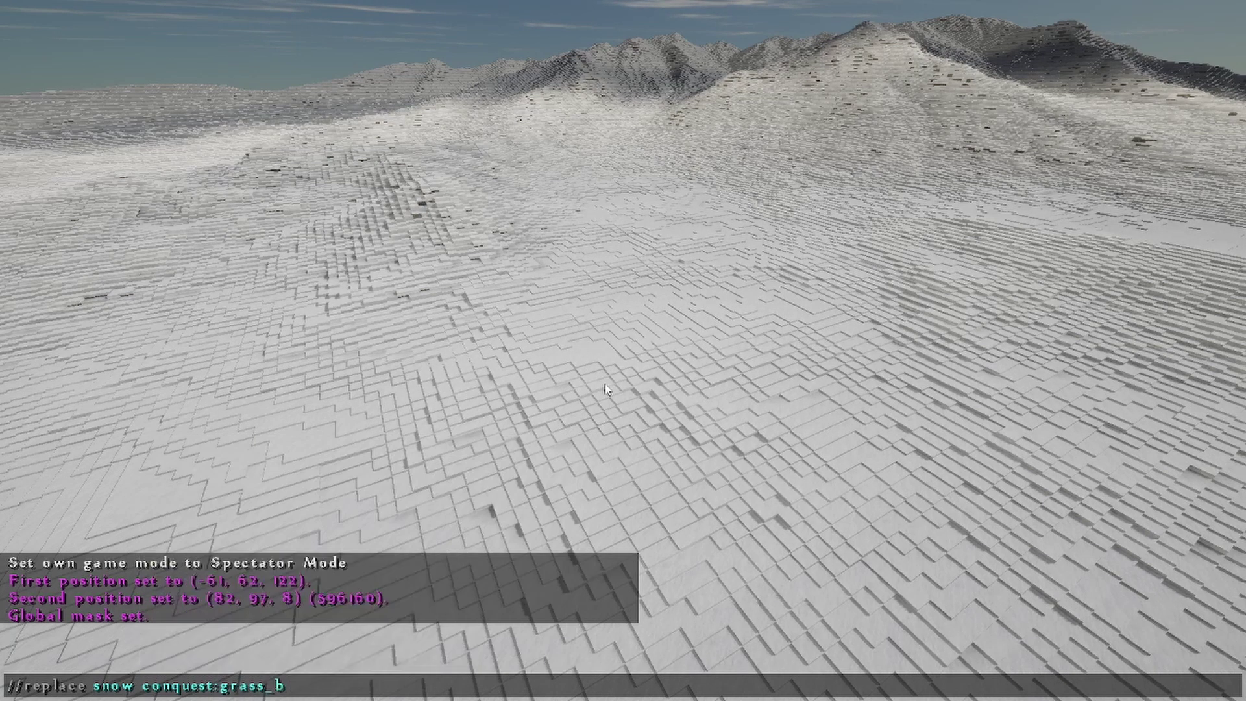
text(lock_laywe)
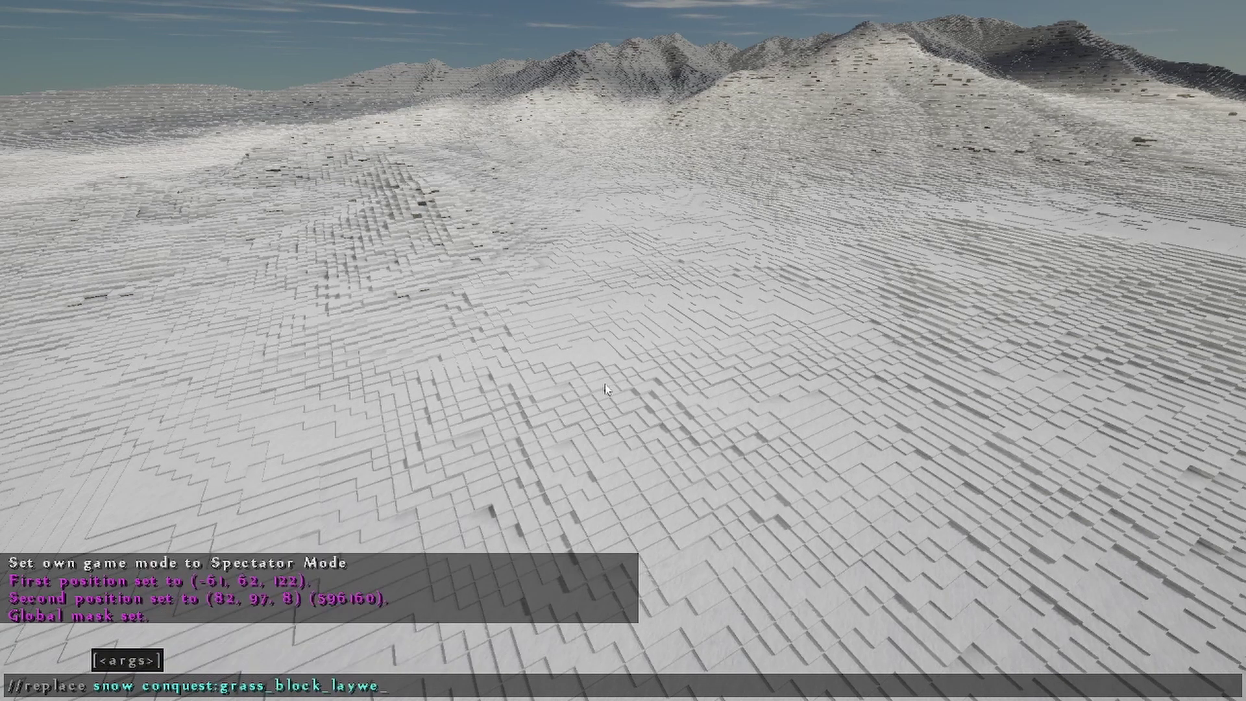
key(BackSpace)
key(BackSpace)
text(er)
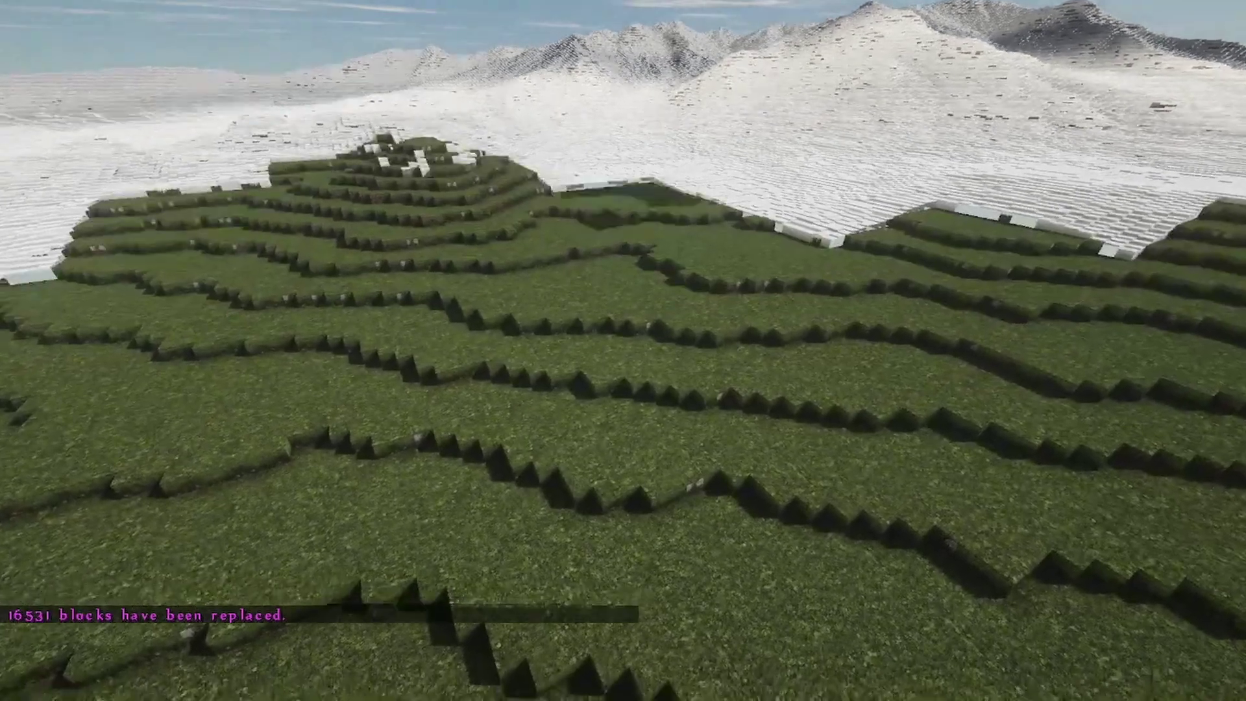
key(w)
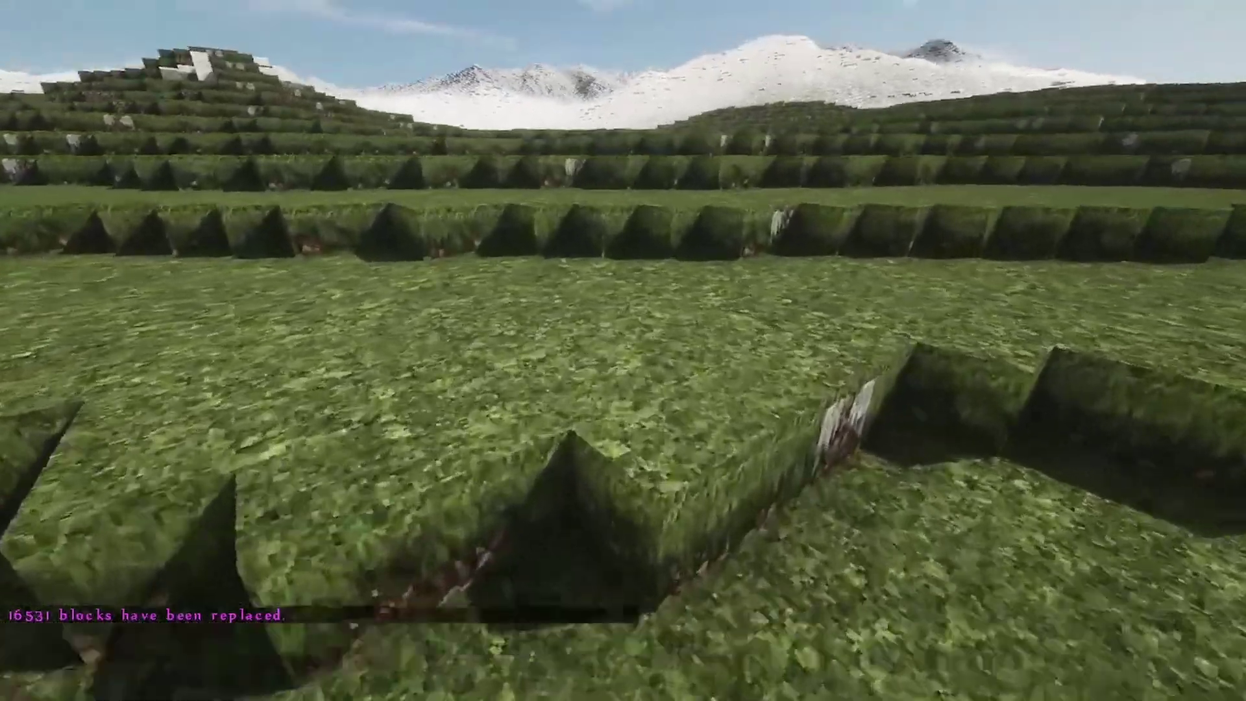
key(w)
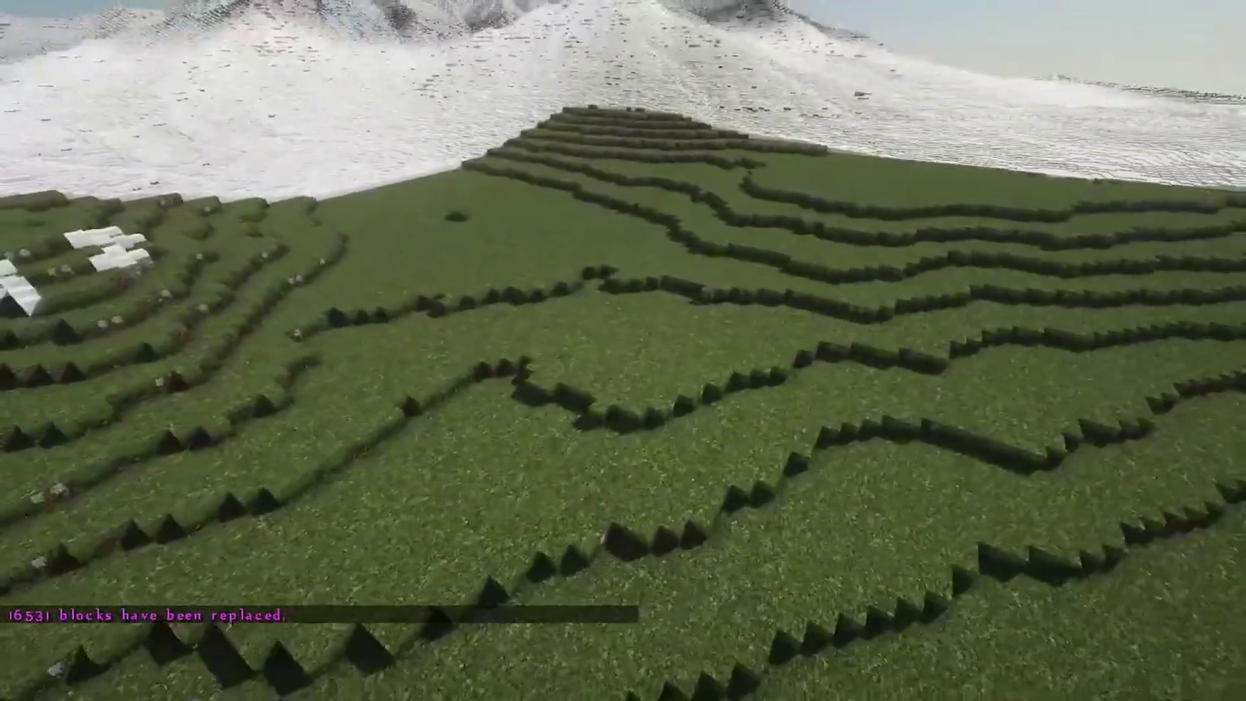
Undo the last WorldEdit block replacement
key(slash)
text(undo)
key(Escape)
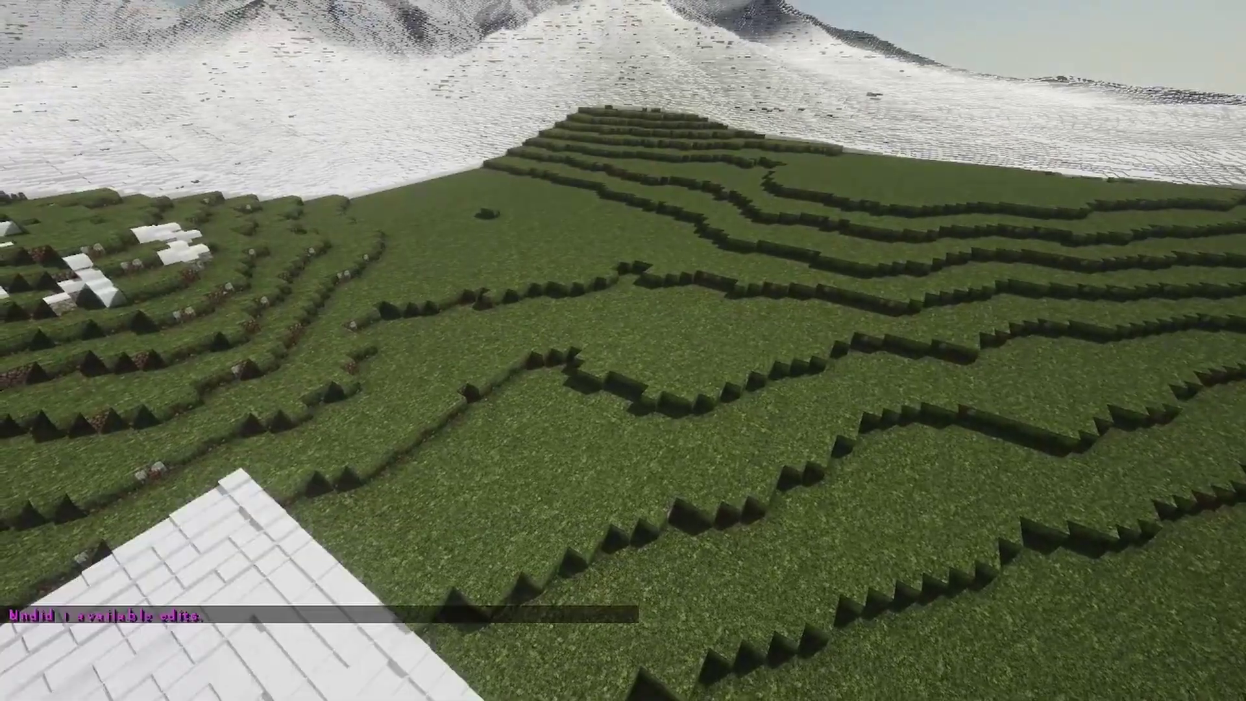
Rerun the snow replacement with ^ before the target block, as //replace snow ^conquest:grass_block_layer
key(t)
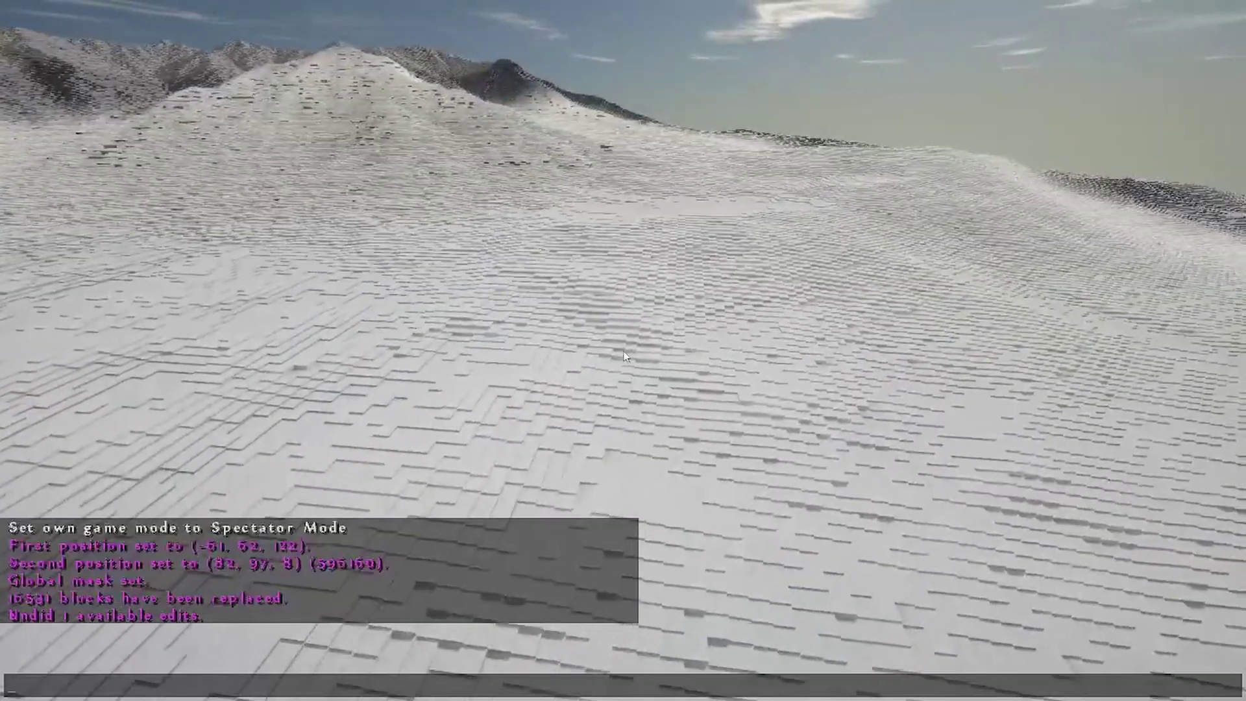
key(Up)
key(Left)
key(Left)
key(Left)
key(Left)
key(Left)
key(Left)
key(Left)
key(Left)
key(Left)
key(Left)
key(Left)
key(Left)
key(Left)
key(Left)
key(Left)
key(Left)
key(Left)
key(Left)
key(Left)
key(Left)
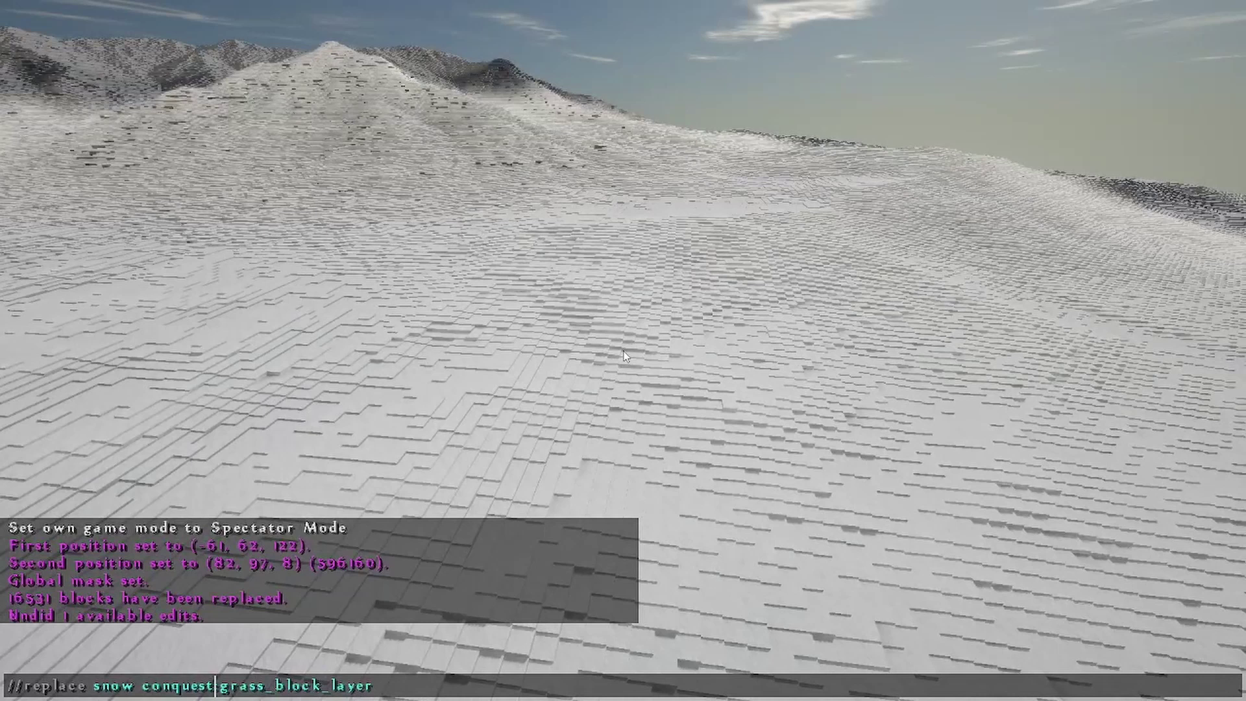
key(Right)
key(Right)
key(Right)
key(Left)
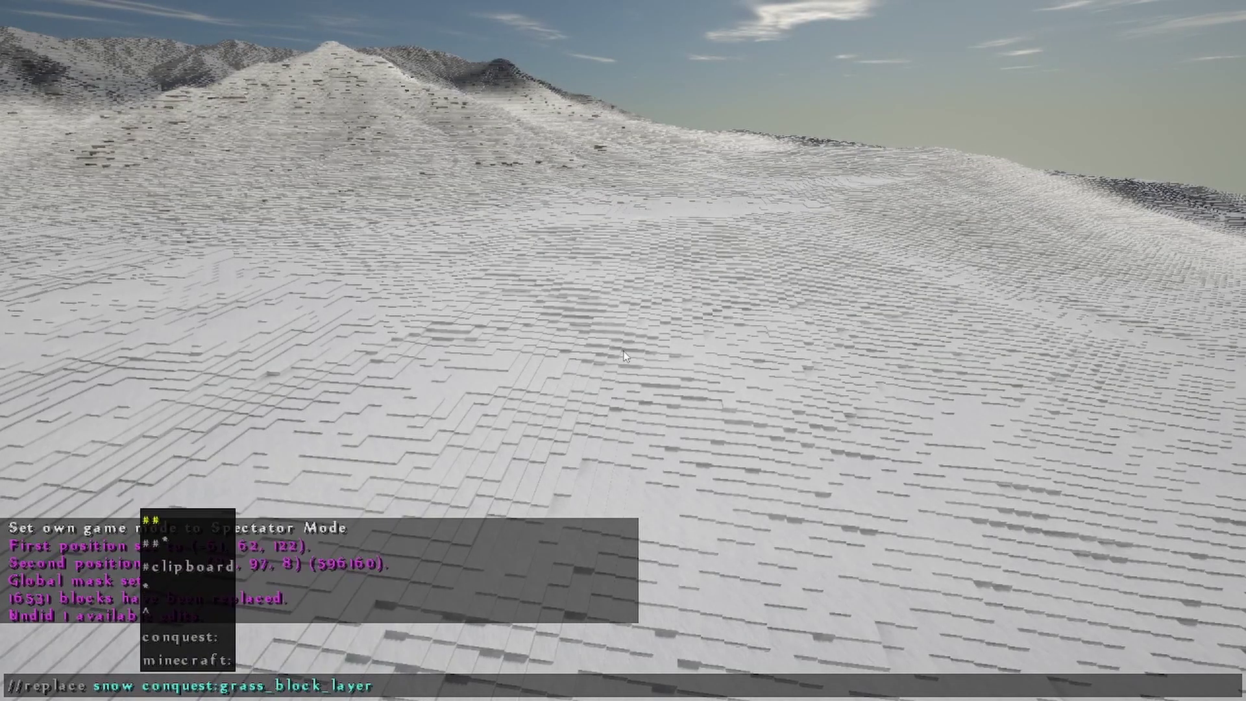
text(##*)
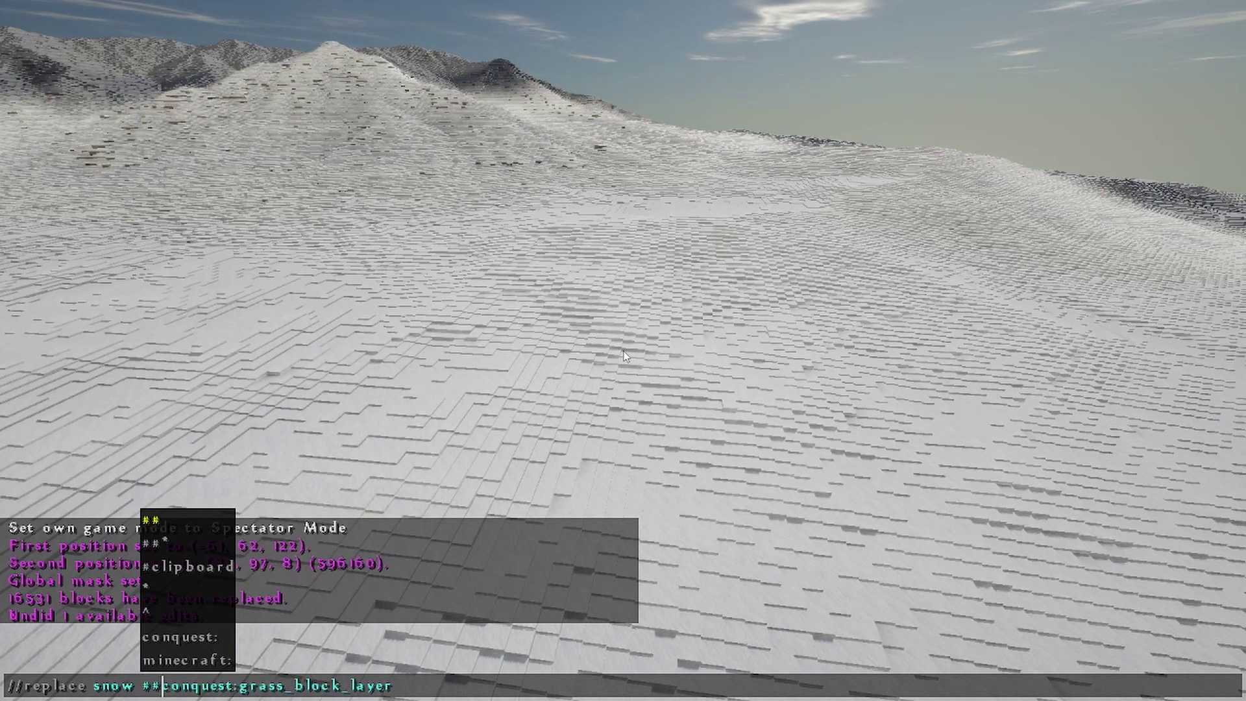
key(BackSpace)
key(BackSpace)
key(BackSpace)
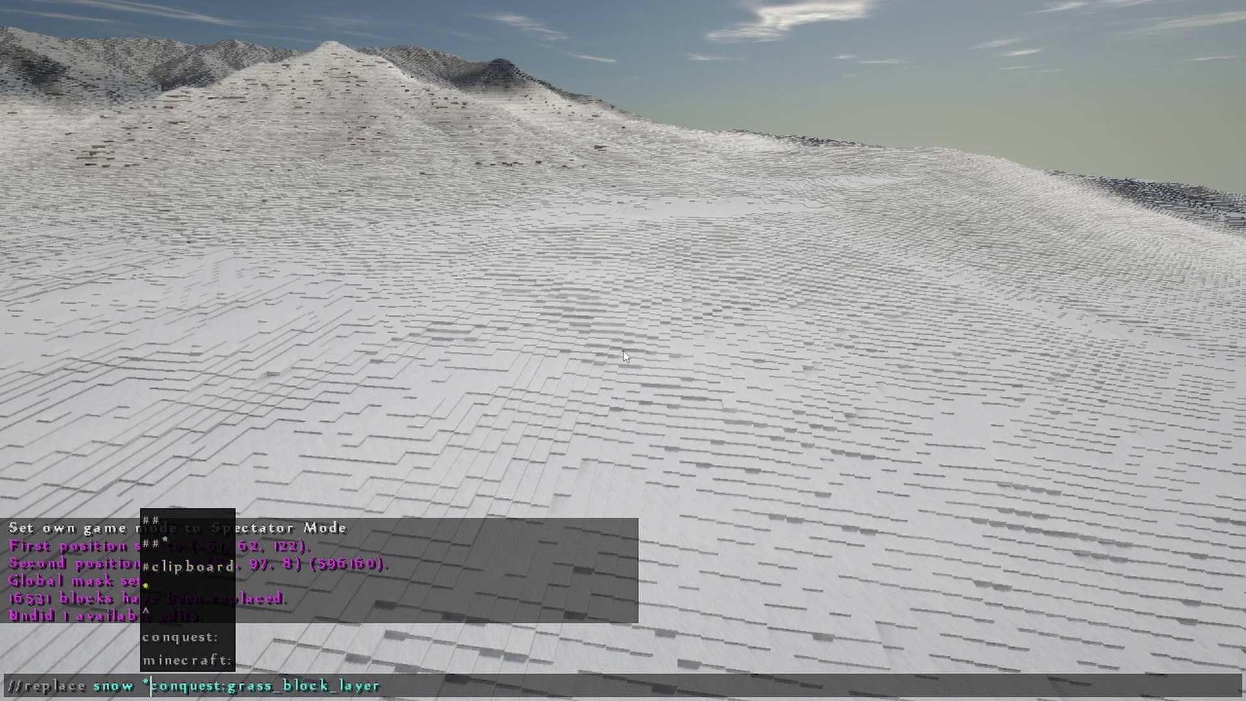
text(^)
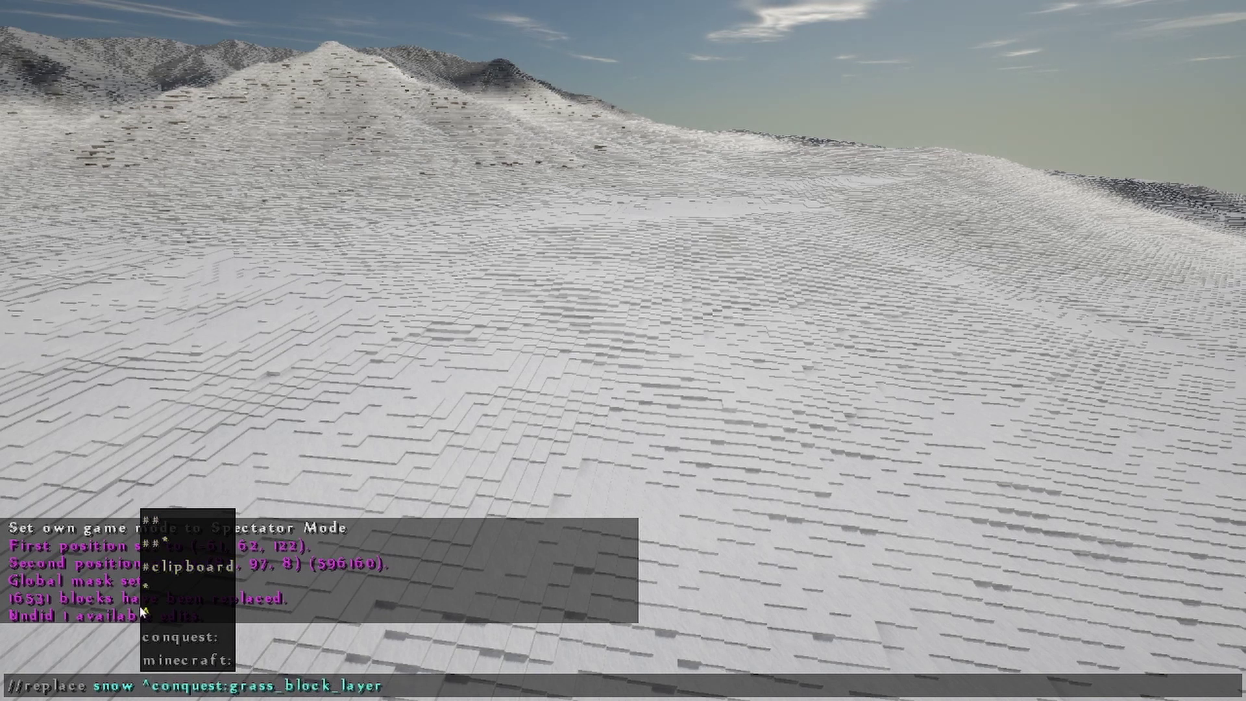
click(408, 688)
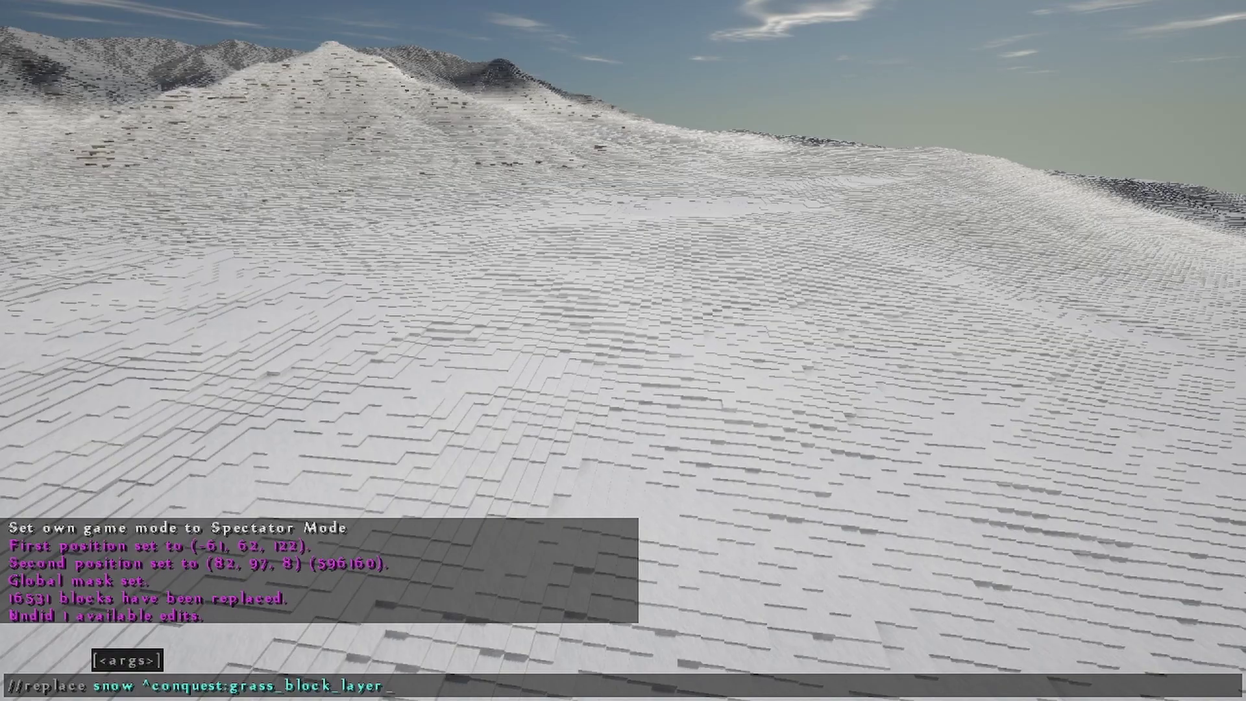
key(Return)
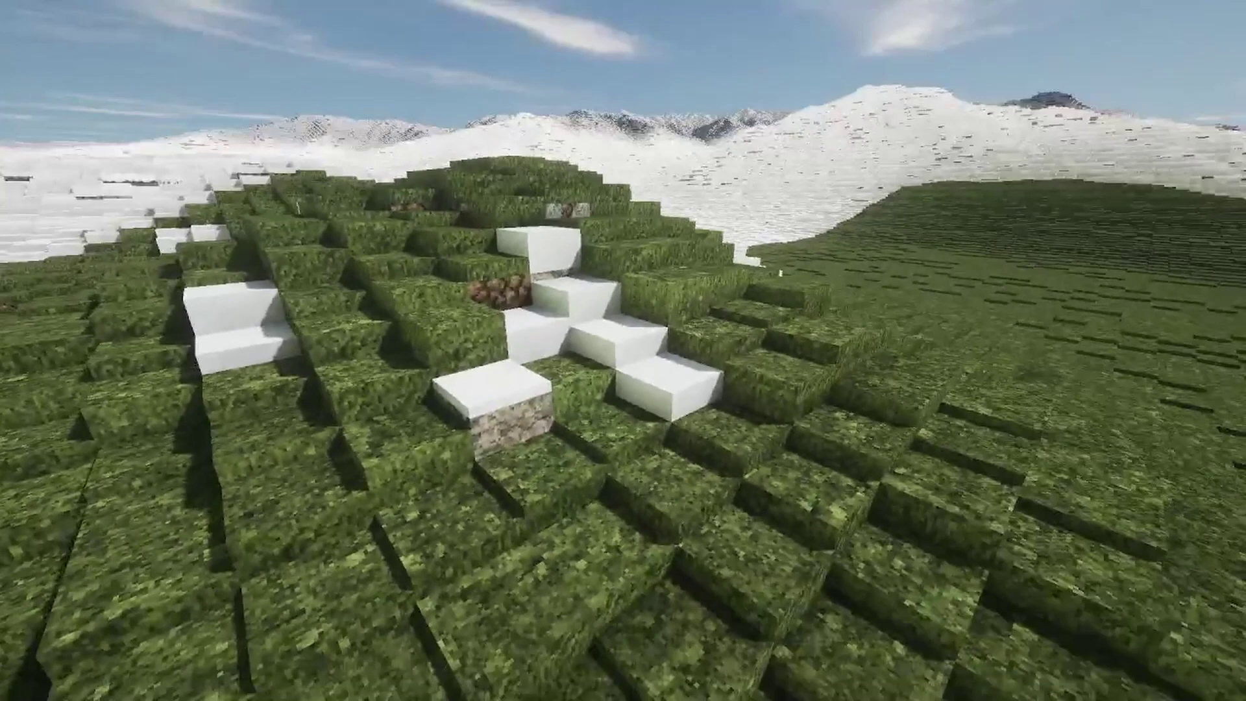
Update the global mask, replace the remaining snow patches with ^conquest:limestone_slab, and check the smoothed terrain
key(t)
key(Up)
key(Up)
key(Up)
key(Up)
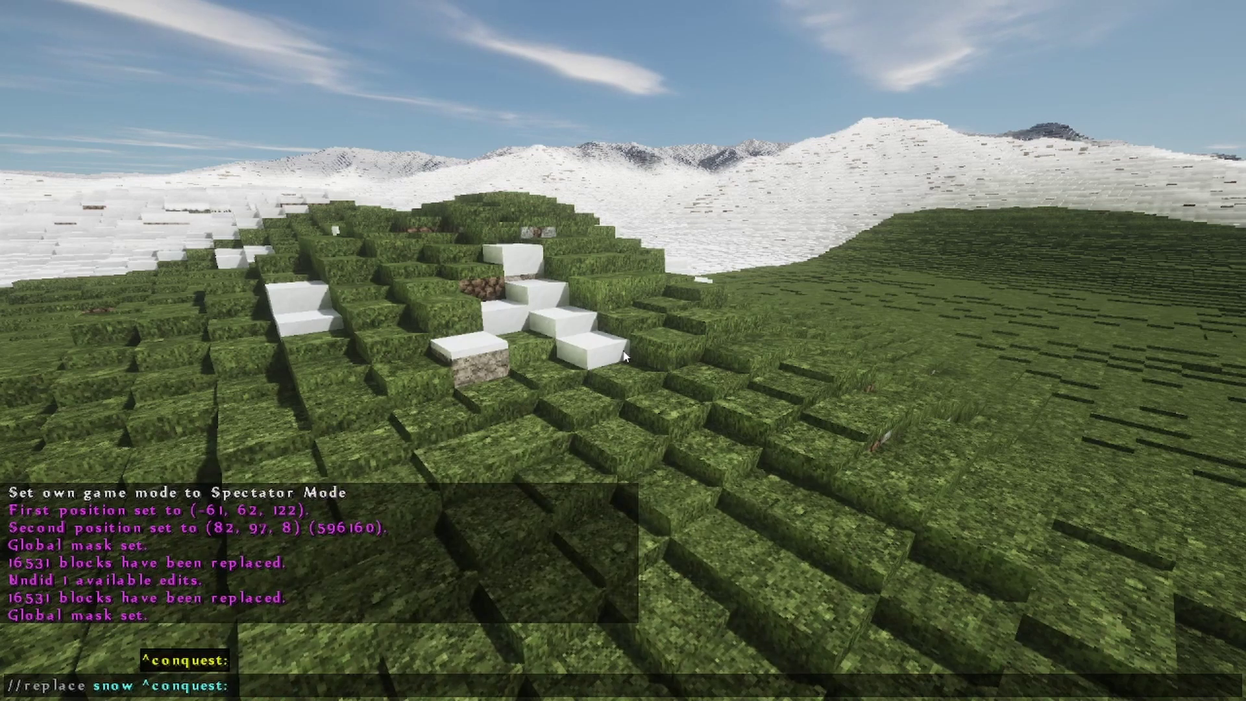
text(limestone_)
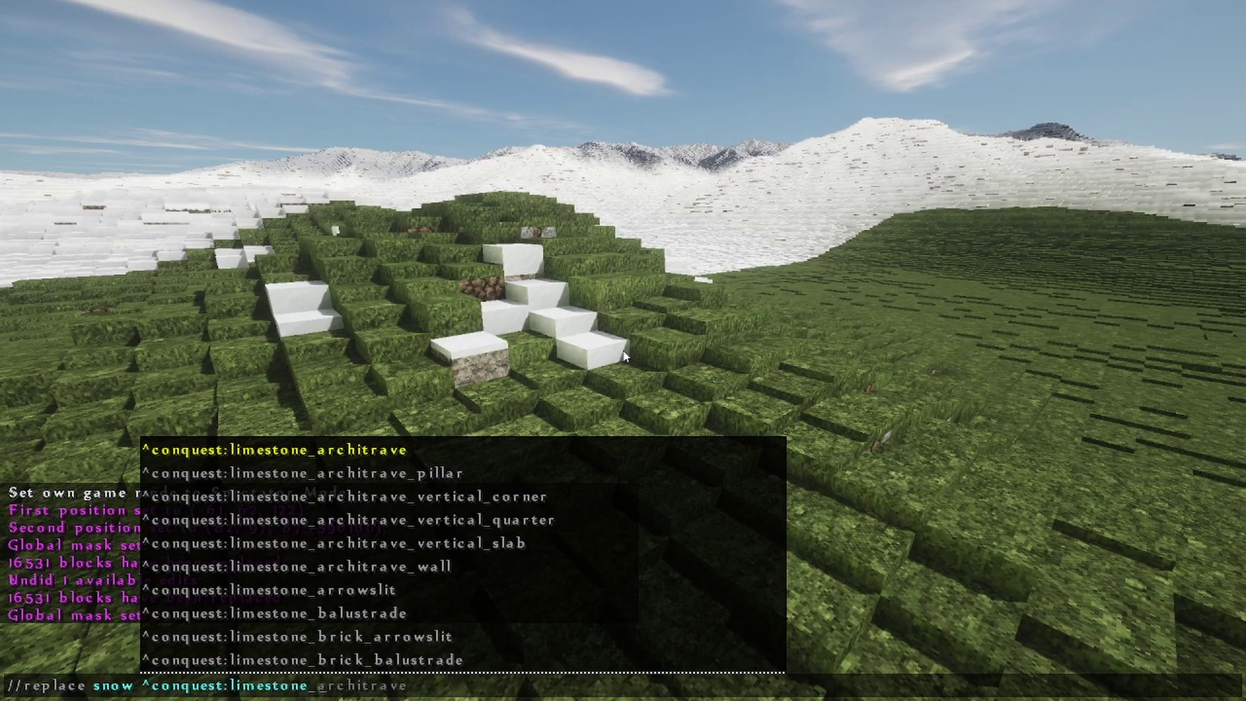
text(sla)
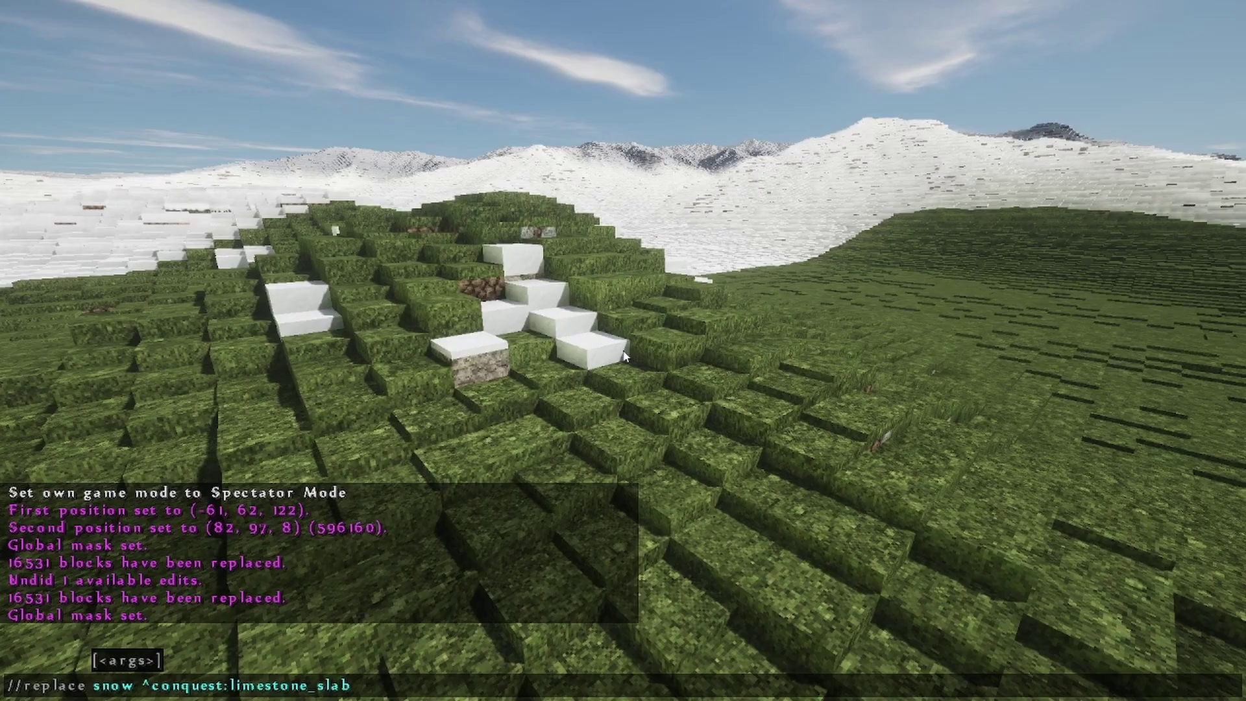
text(b)
key(Return)
key(w)
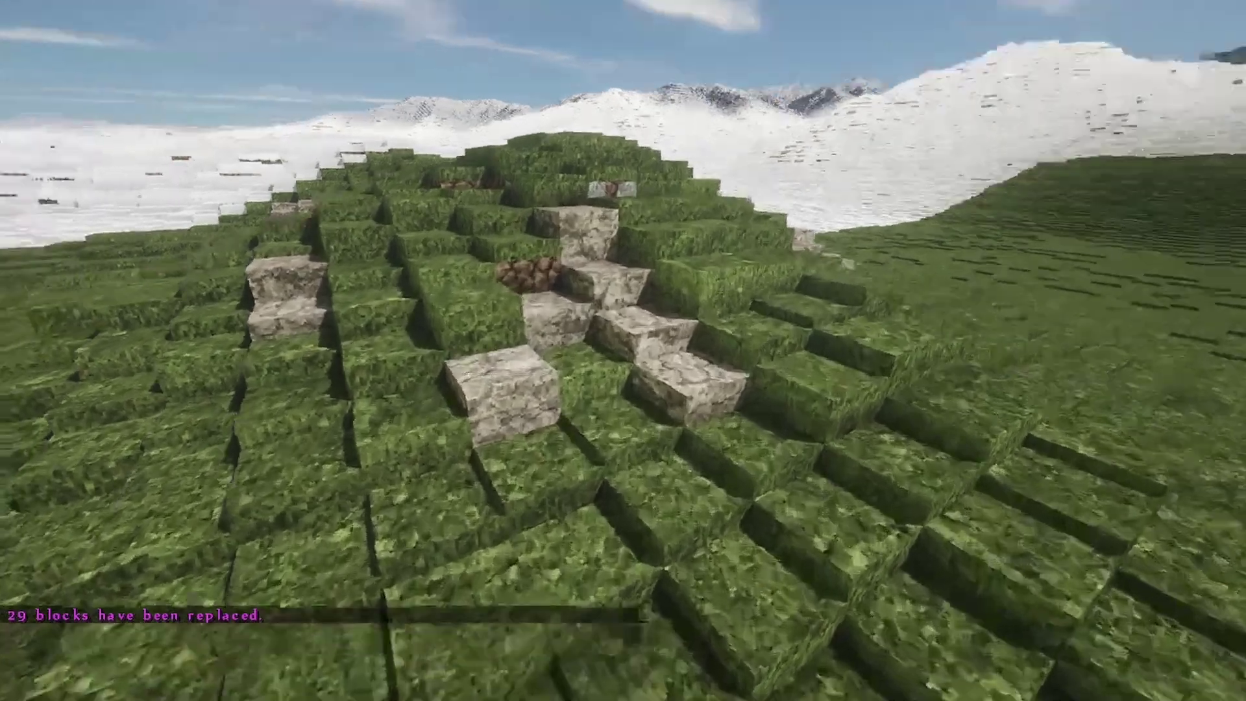
key(space)
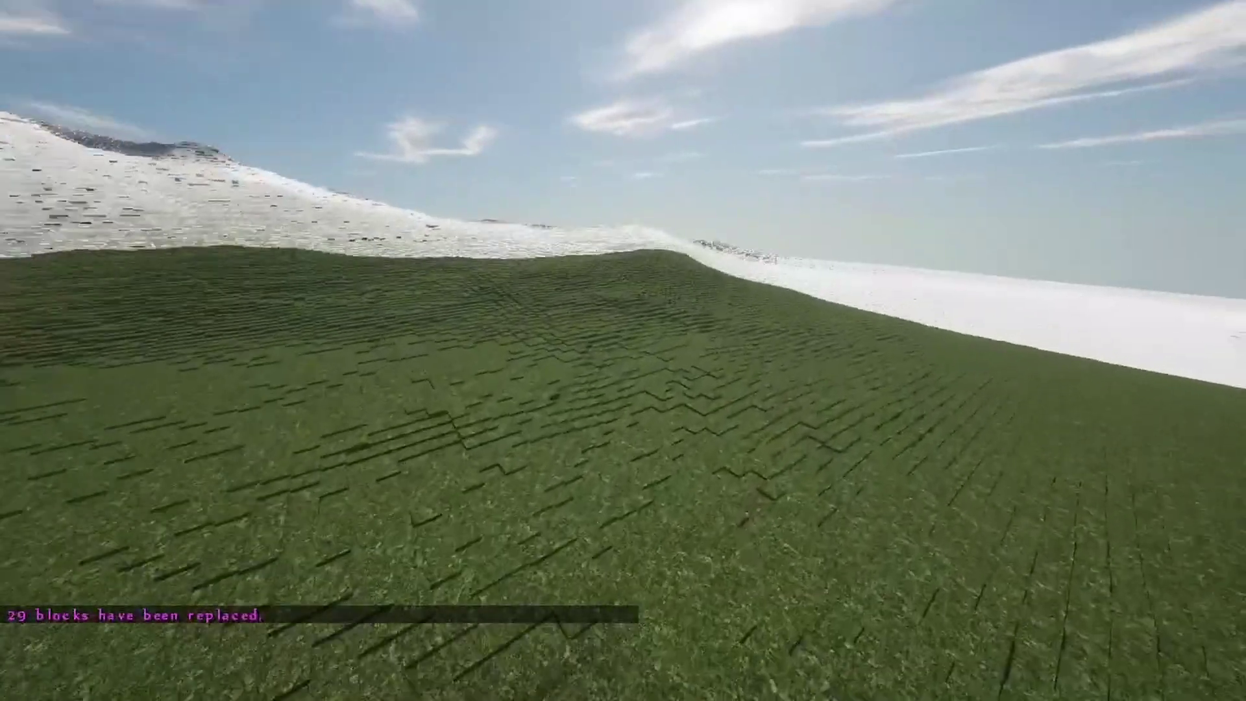
key(w)
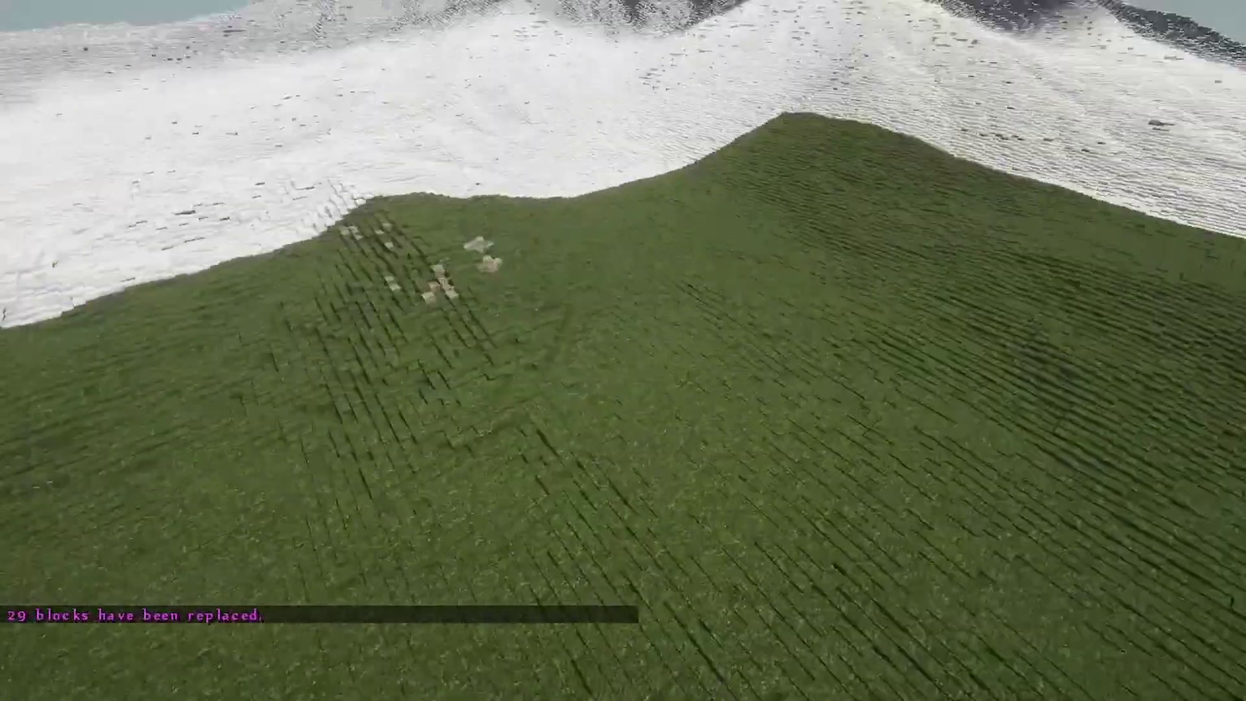
key(w)
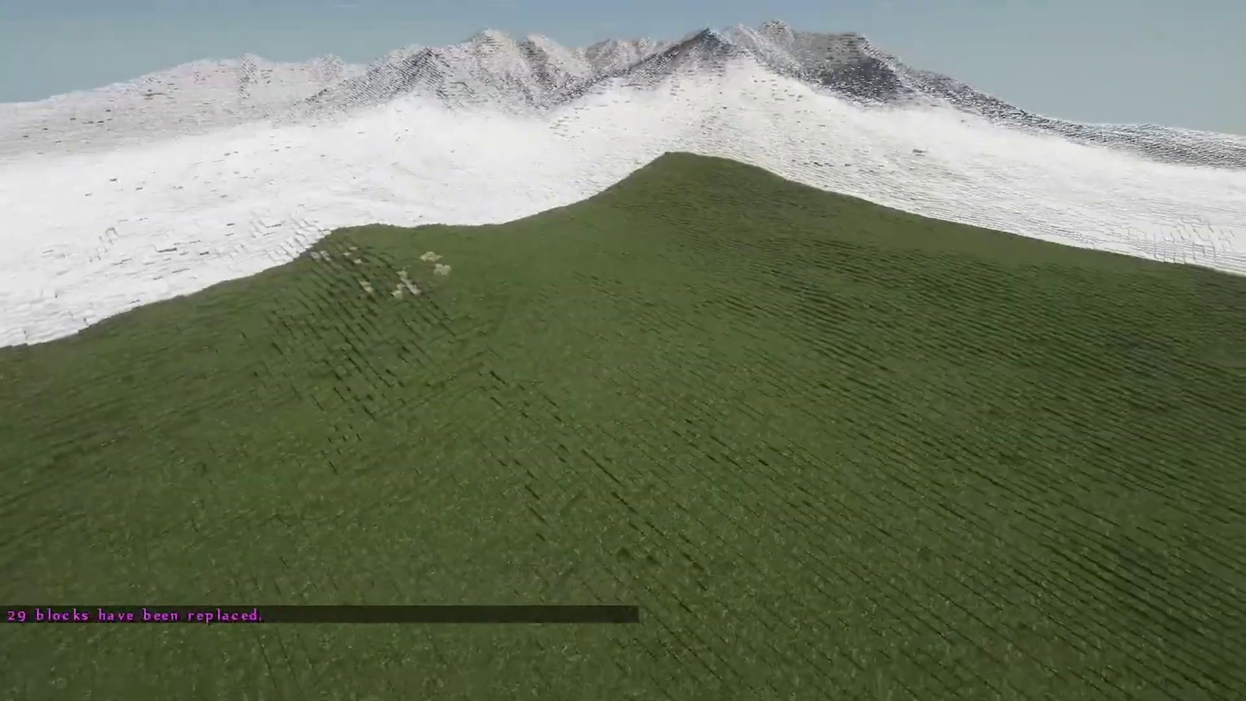